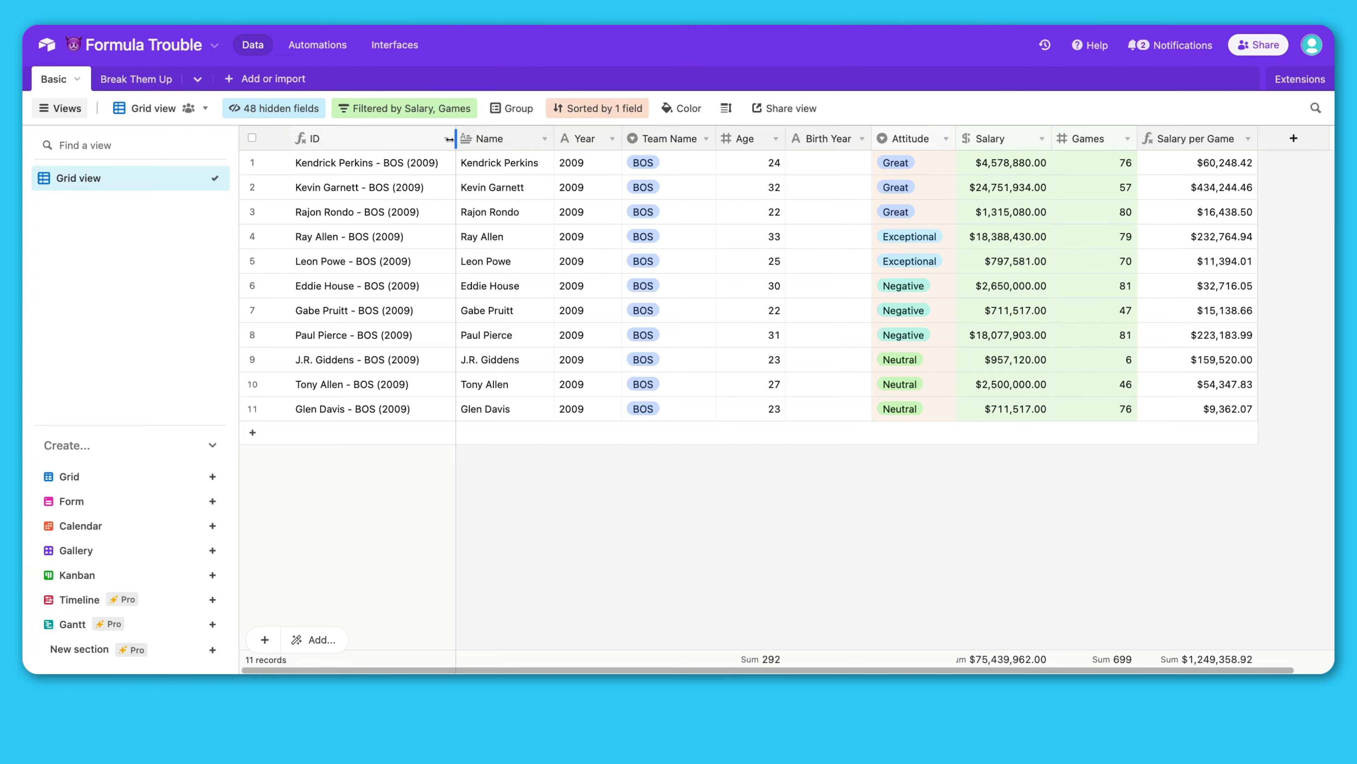
# - Widen the ID column slightly, open its formula to read the CONCATENATE function's description, and save the field
pyautogui.moveTo(456, 139); pyautogui.dragTo(459, 139)
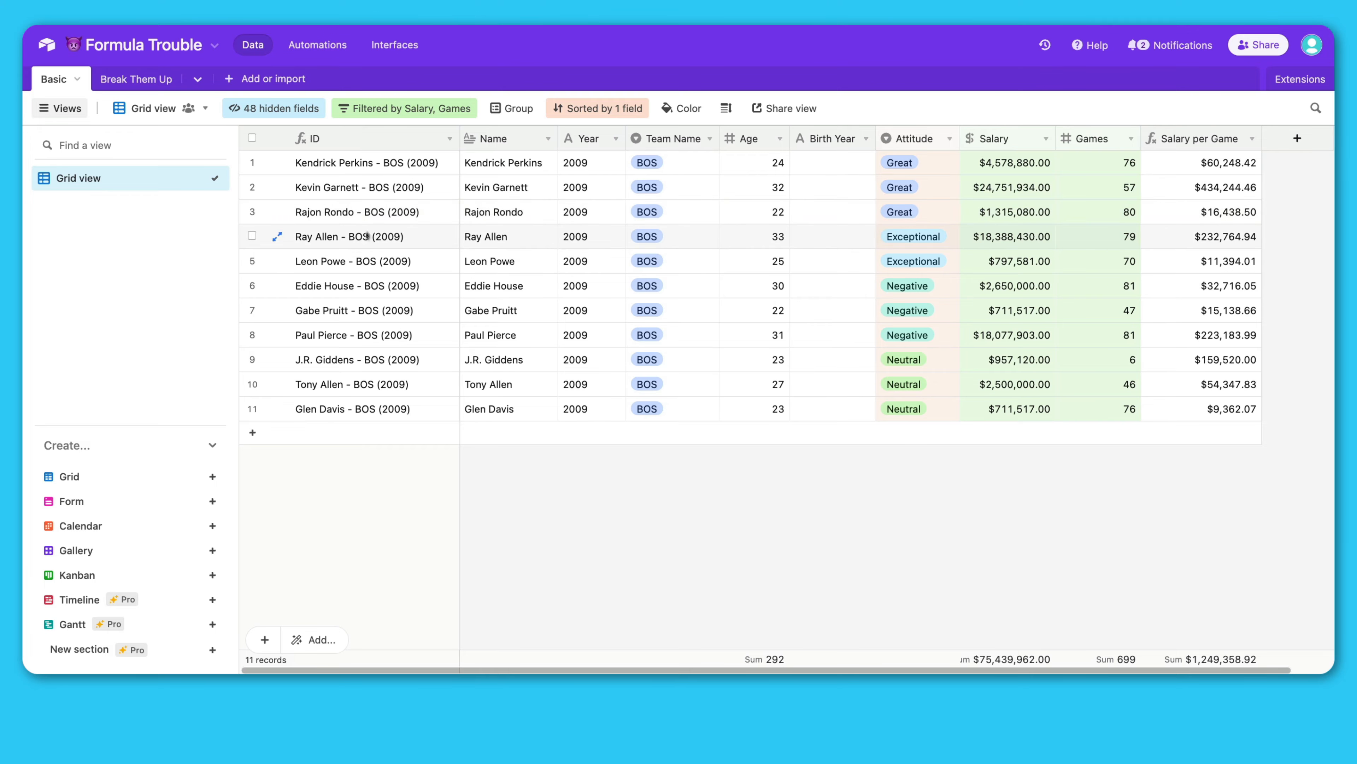
pyautogui.doubleClick(373, 139)
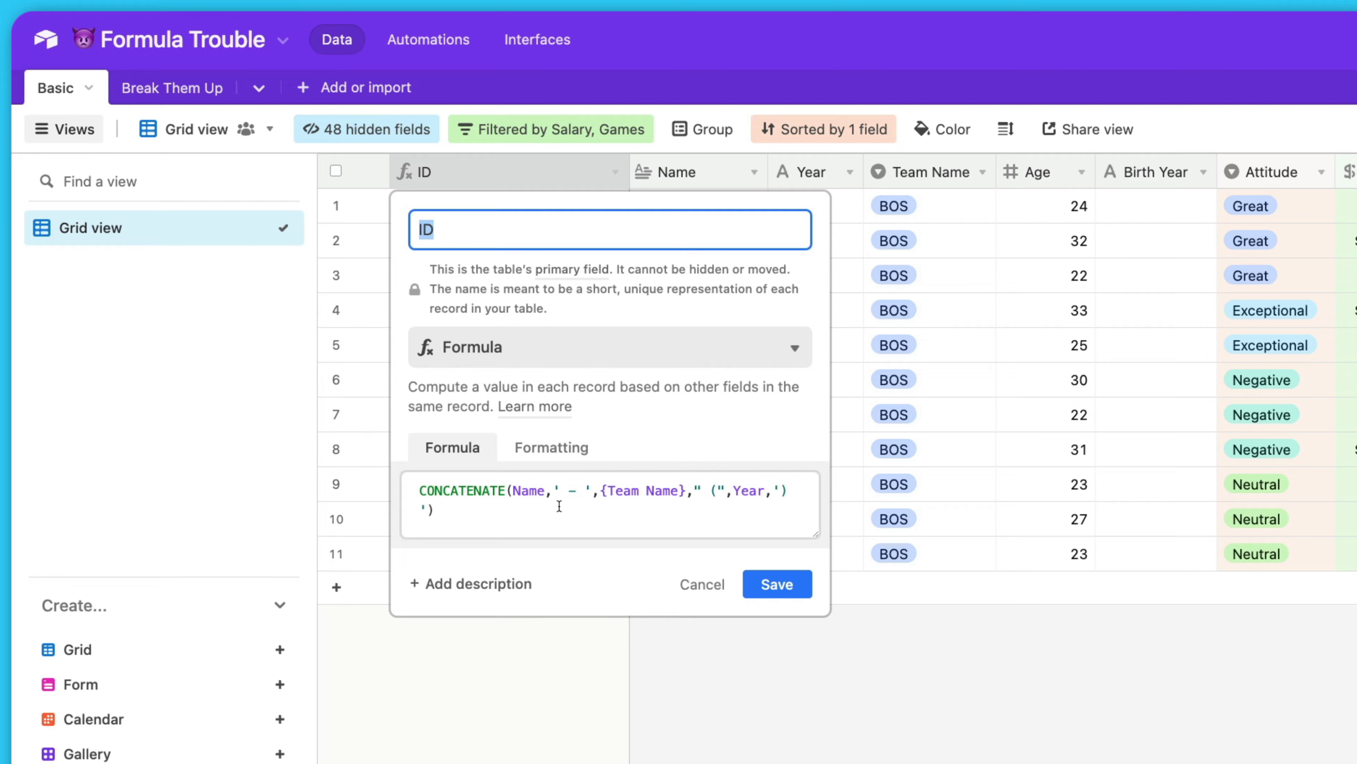
pyautogui.click(499, 493)
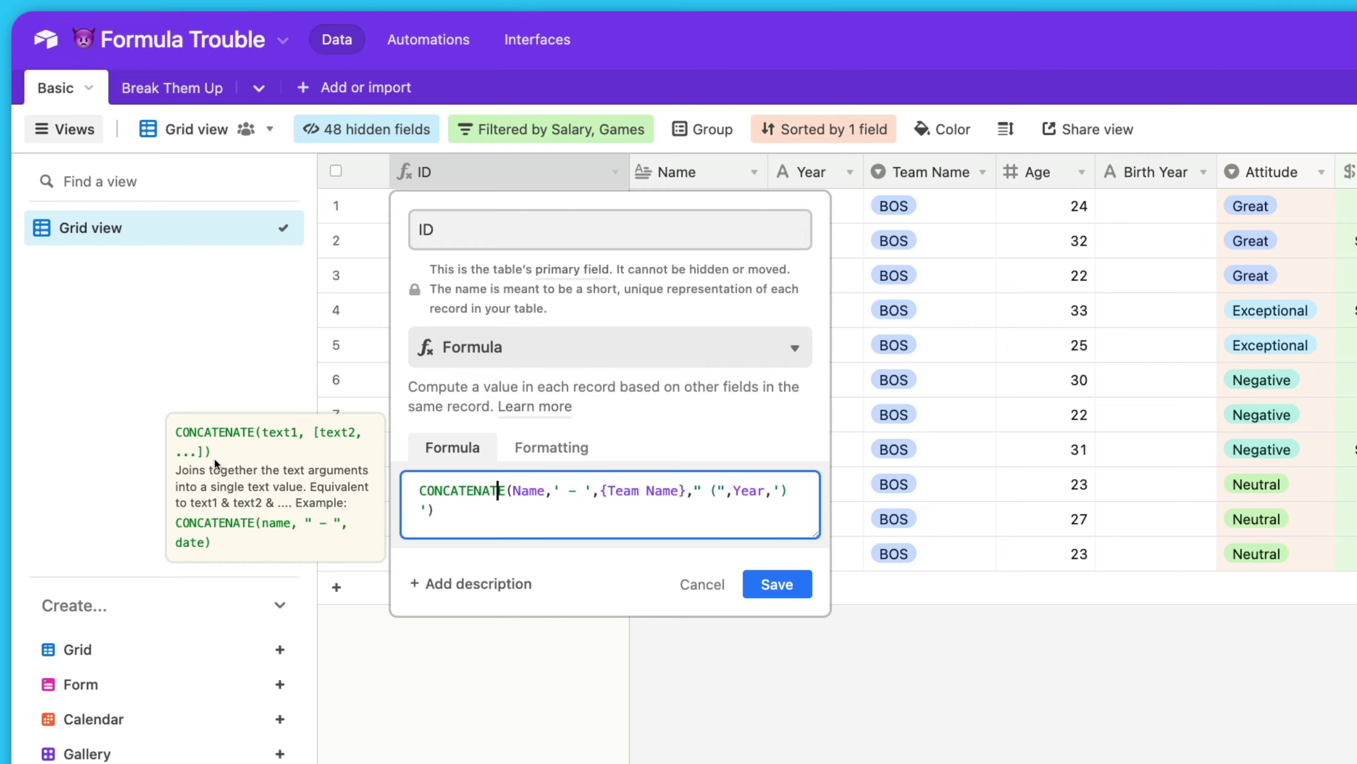
pyautogui.click(775, 584)
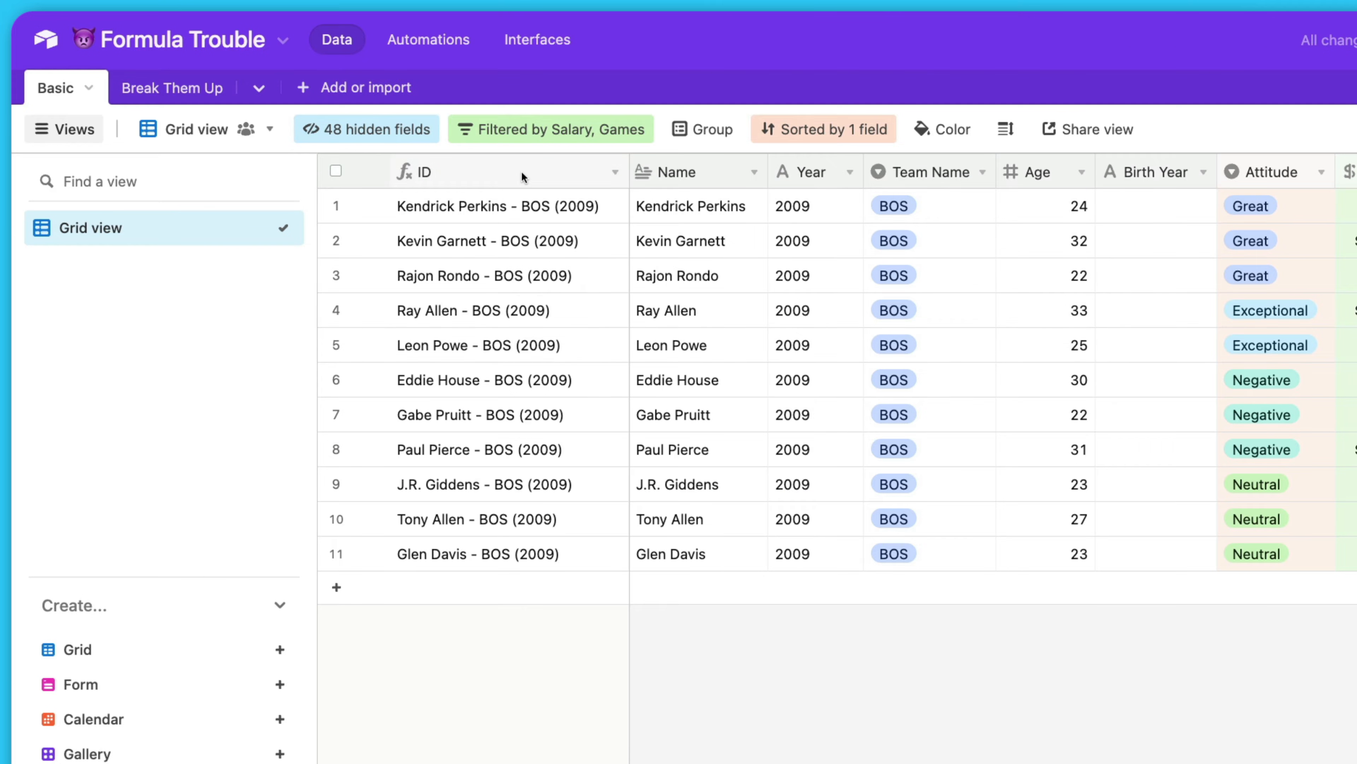
# - Reopen the ID formula and examine the opening and closing parentheses and the commas around CONCATENATE's arguments
pyautogui.doubleClick(522, 172)
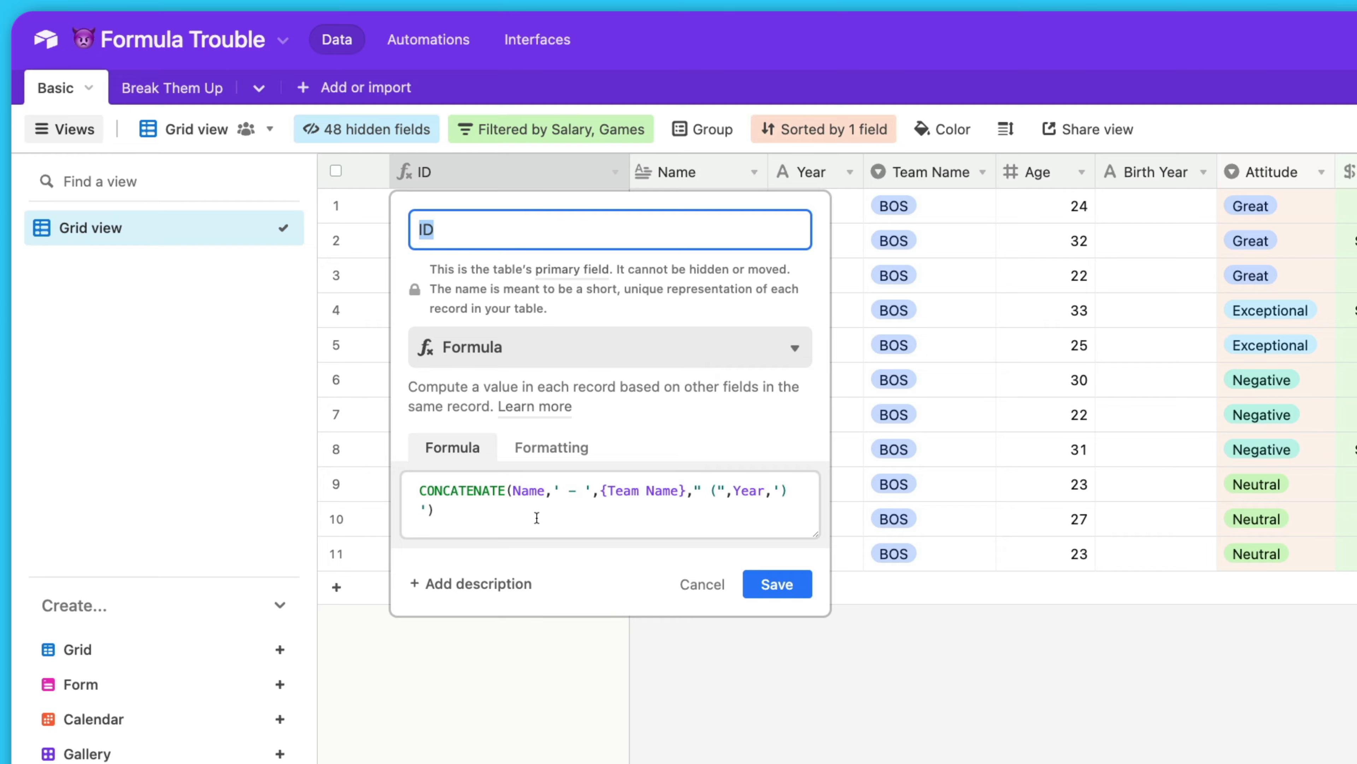
pyautogui.click(512, 493)
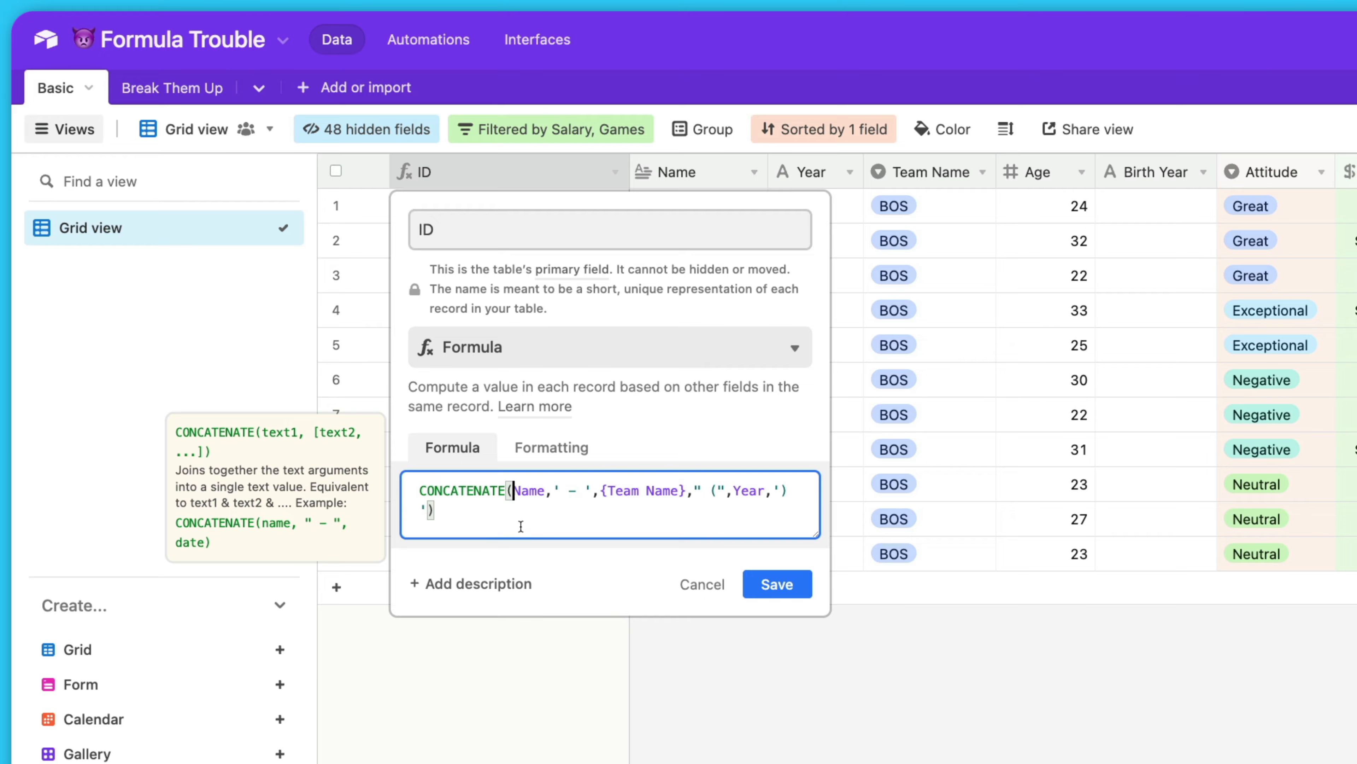
pyautogui.click(553, 491)
pyautogui.click(593, 492)
pyautogui.click(506, 492)
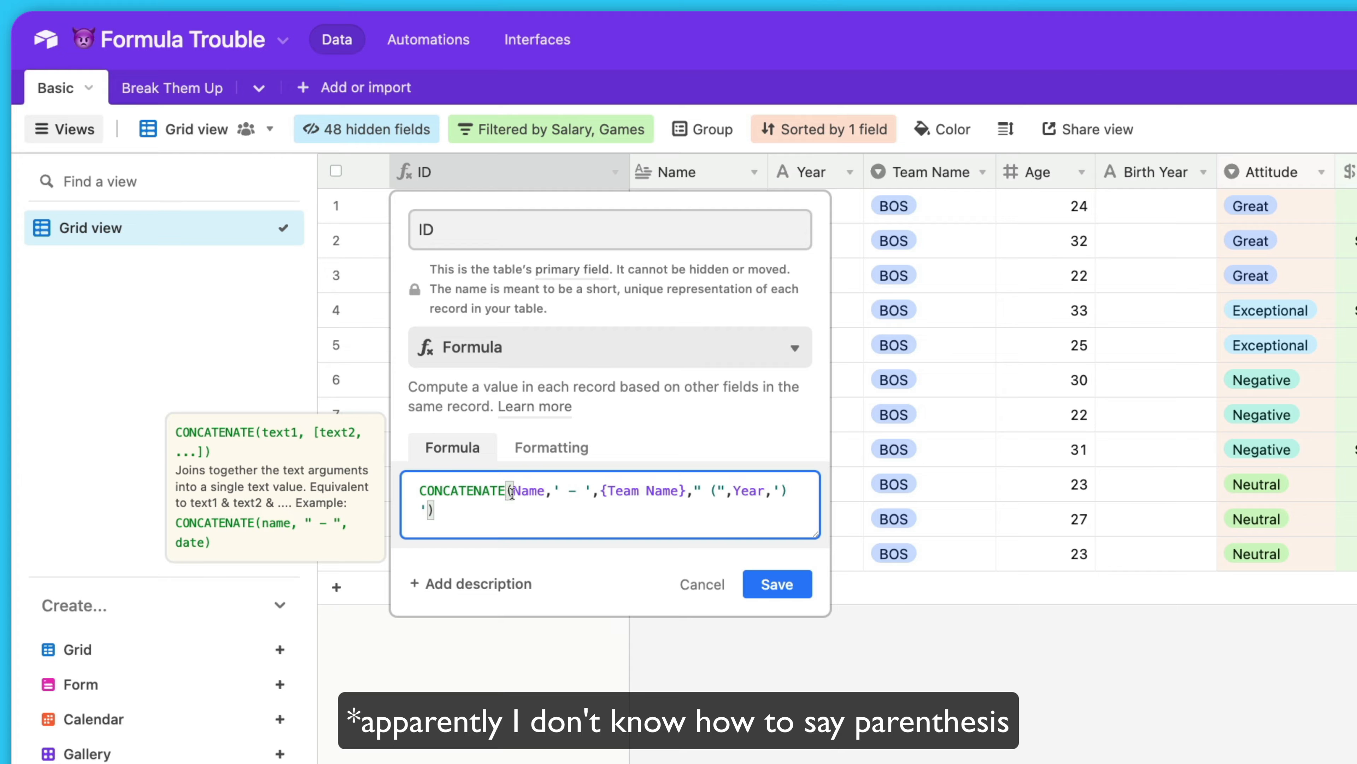
pyautogui.click(438, 512)
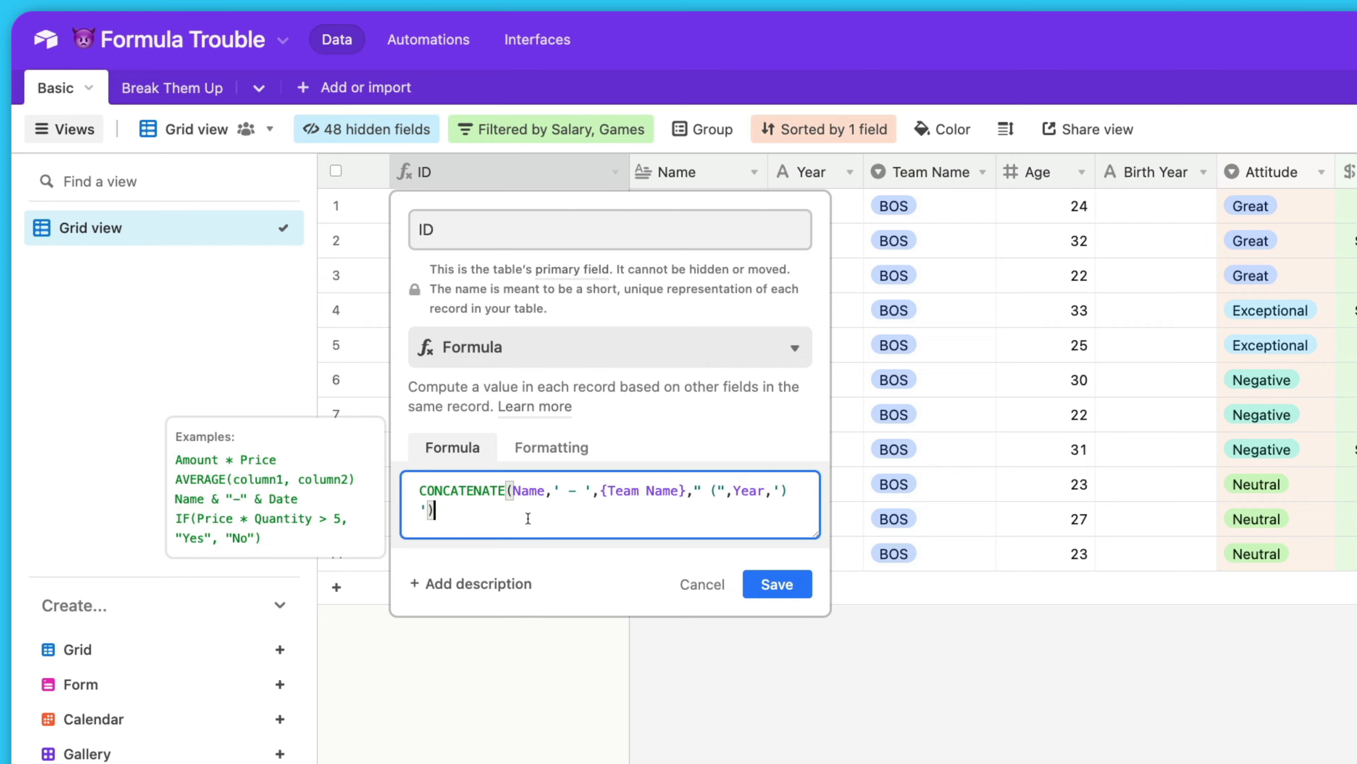
# - Examine the ID formula's separators and its quoted " (" text, and close the field settings without saving
pyautogui.click(506, 493)
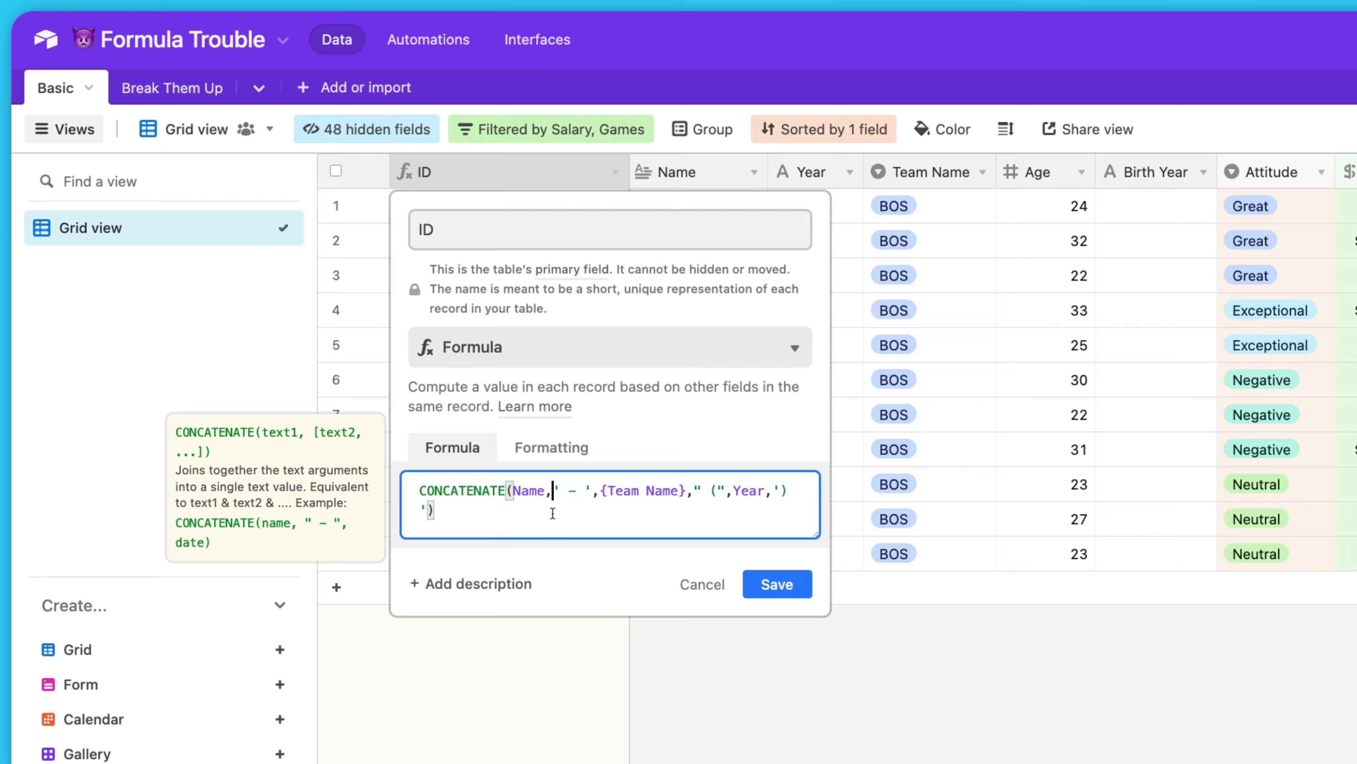
pyautogui.click(699, 492)
pyautogui.click(511, 490)
pyautogui.moveTo(513, 490); pyautogui.dragTo(506, 490)
pyautogui.click(432, 510)
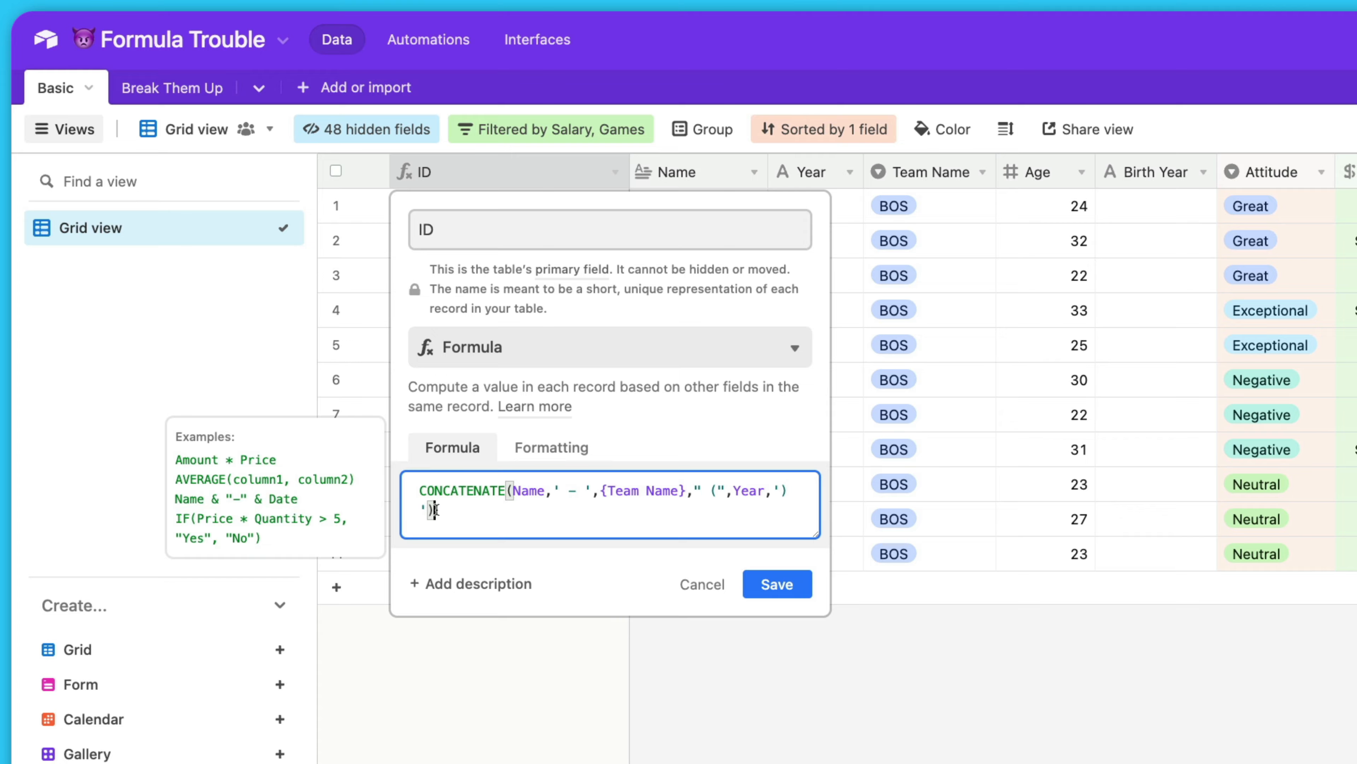
pyautogui.click(718, 490)
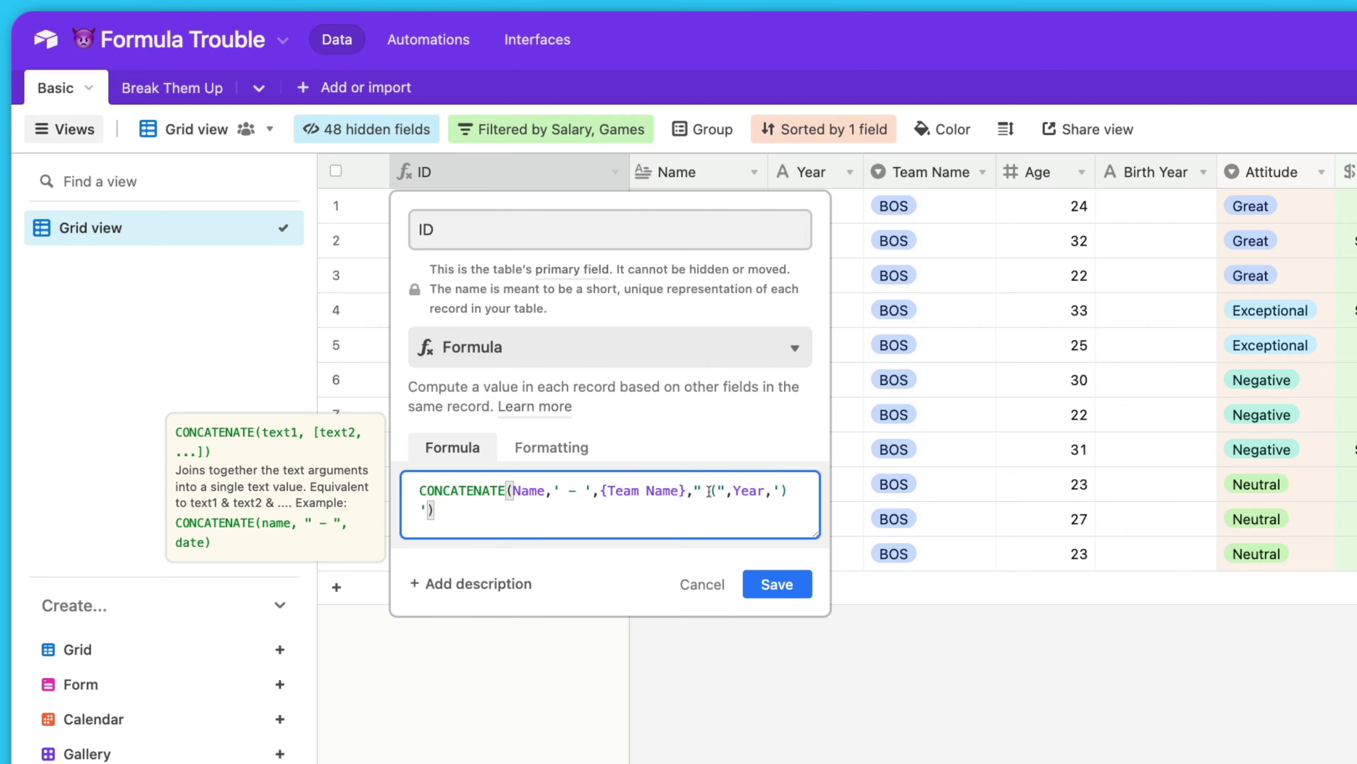
pyautogui.moveTo(701, 491); pyautogui.dragTo(709, 491)
pyautogui.click(715, 584)
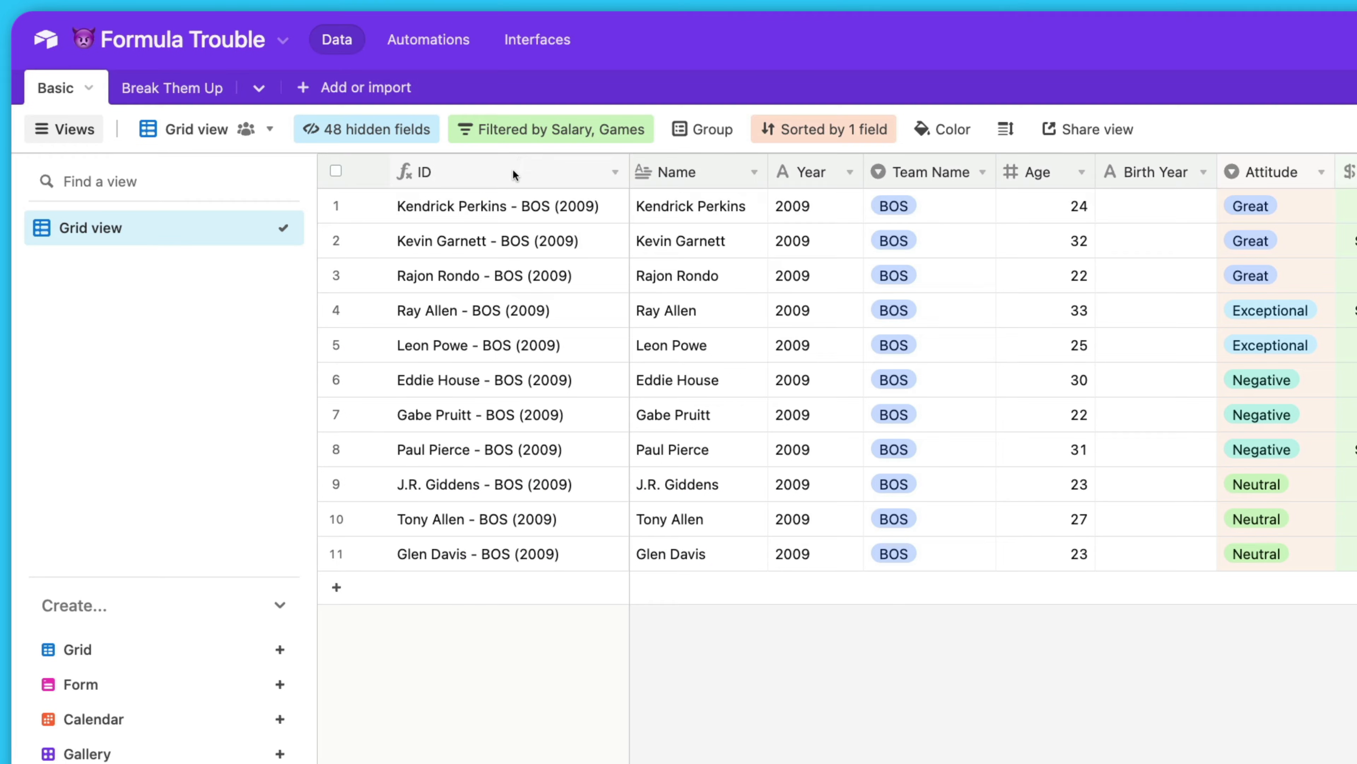
# - Append the curly-quoted text “blah“ to the ID formula and remove the closing parenthesis in front of it
pyautogui.doubleClick(503, 168)
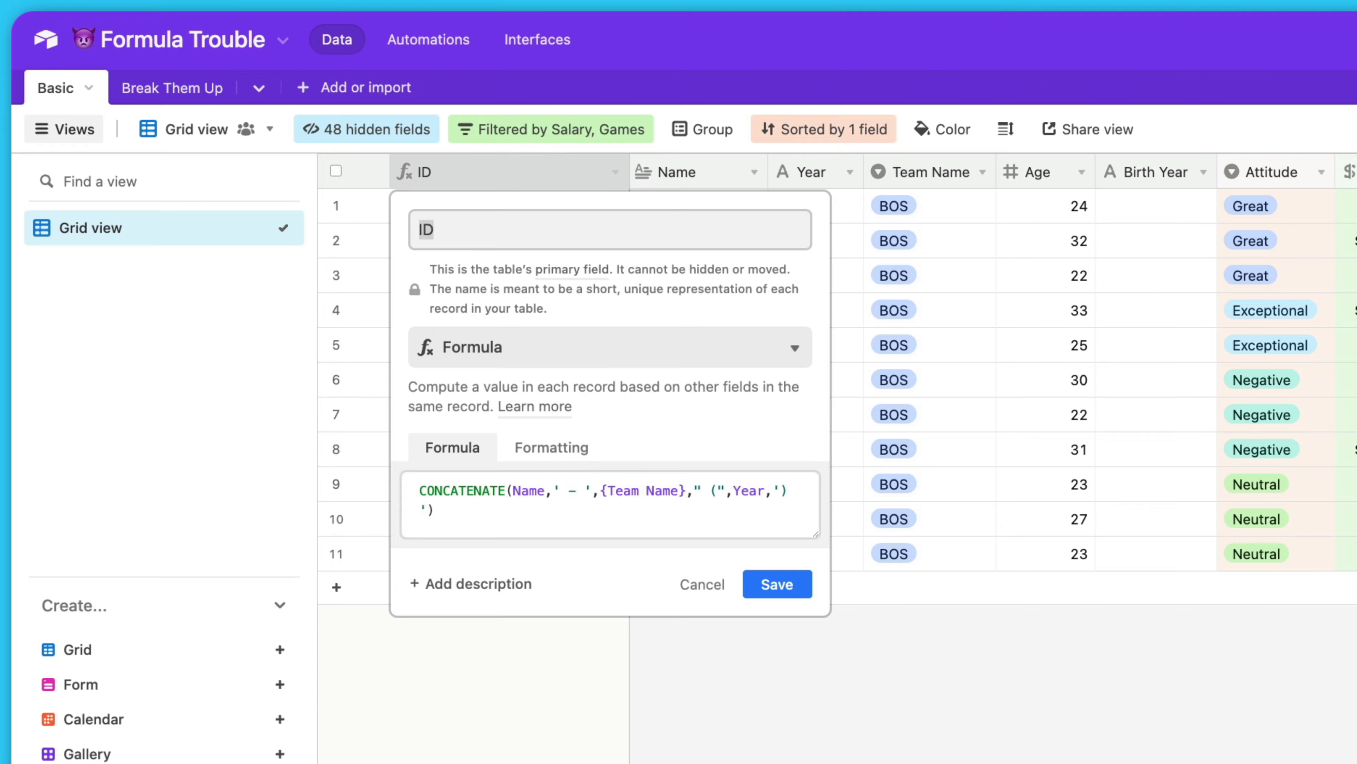
pyautogui.click(488, 512)
pyautogui.write('"blah"')
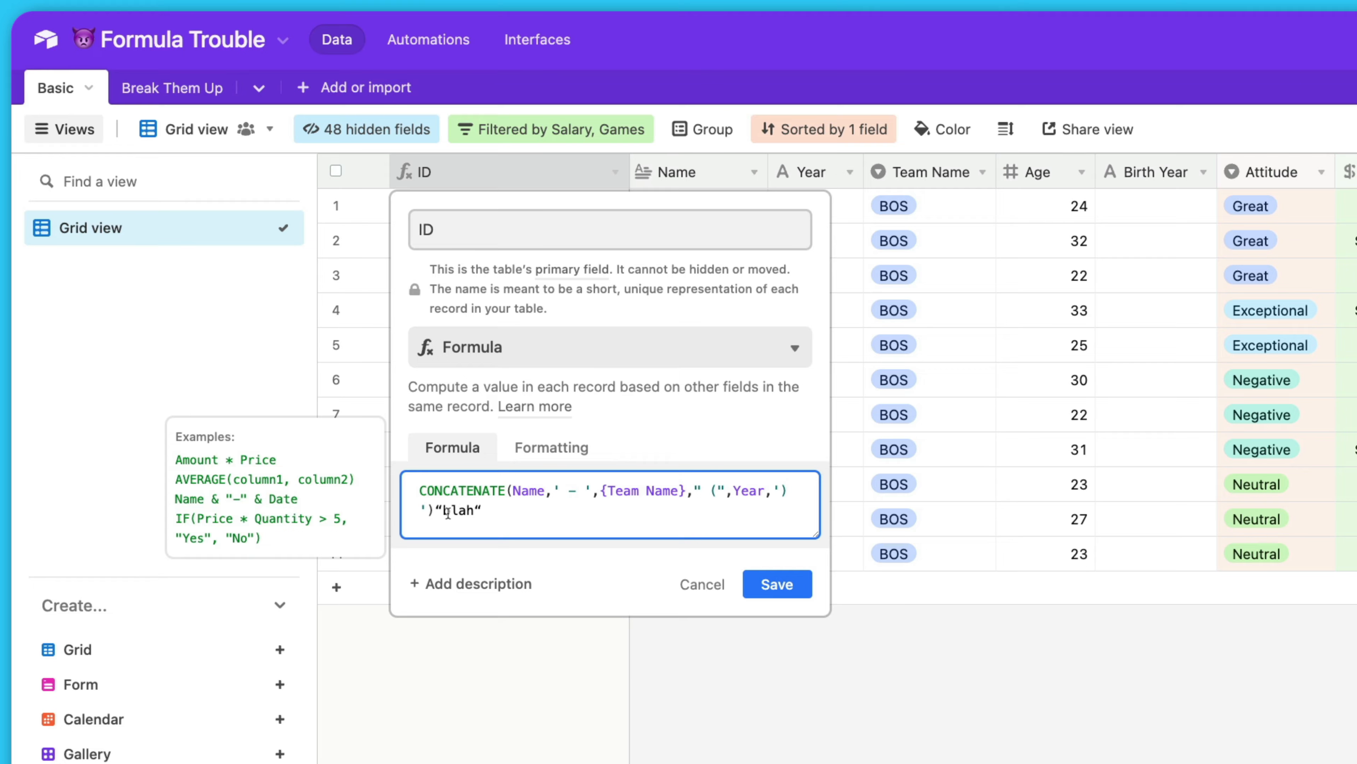
pyautogui.click(435, 511)
pyautogui.write('&')
pyautogui.press('BackSpace')
pyautogui.press('BackSpace')
pyautogui.press('Right')
pyautogui.press('Right')
pyautogui.press('Right')
pyautogui.press('Right')
pyautogui.press('Right')
pyautogui.press('Right')
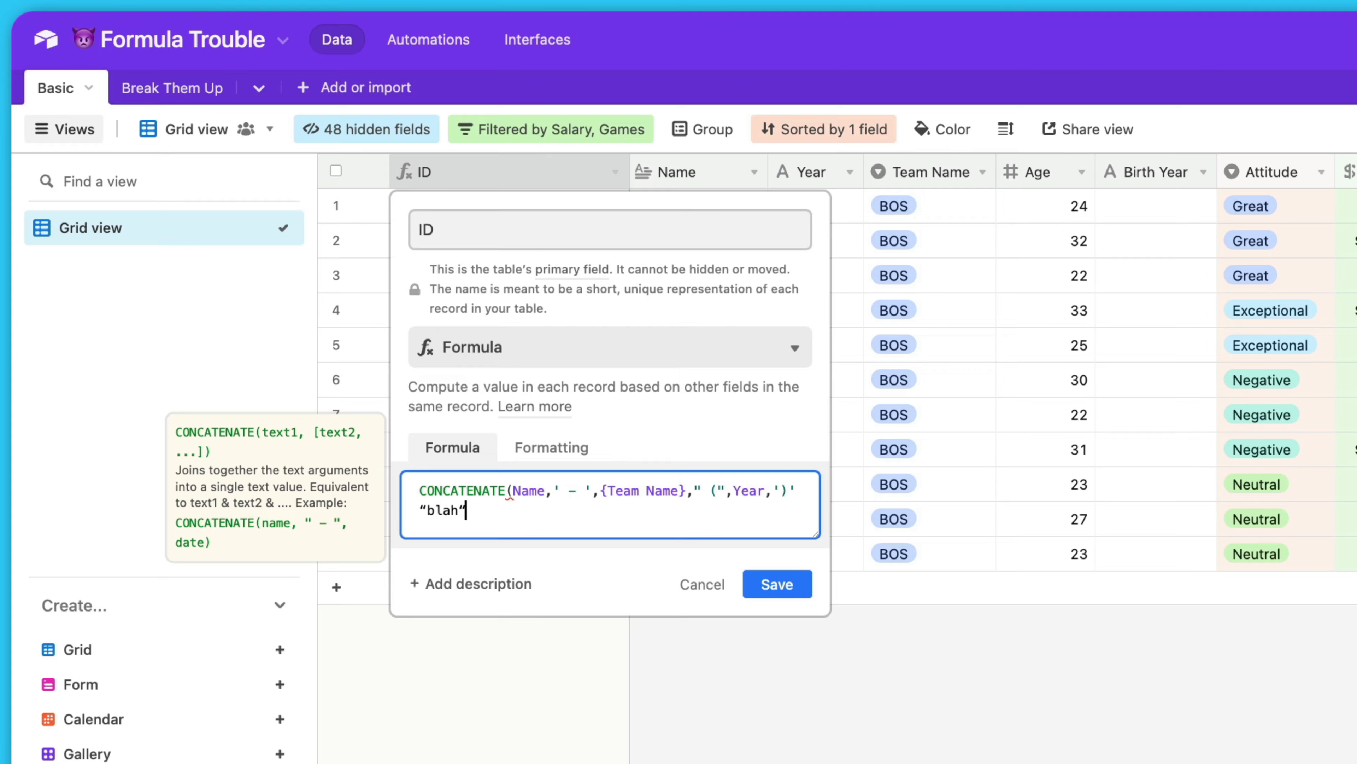
# - Make “blah“ the last CONCATENATE argument by adding a comma before it and a closing parenthesis after it, and try to save
pyautogui.click(800, 491)
pyautogui.write(',')
pyautogui.click(554, 508)
pyautogui.write(')')
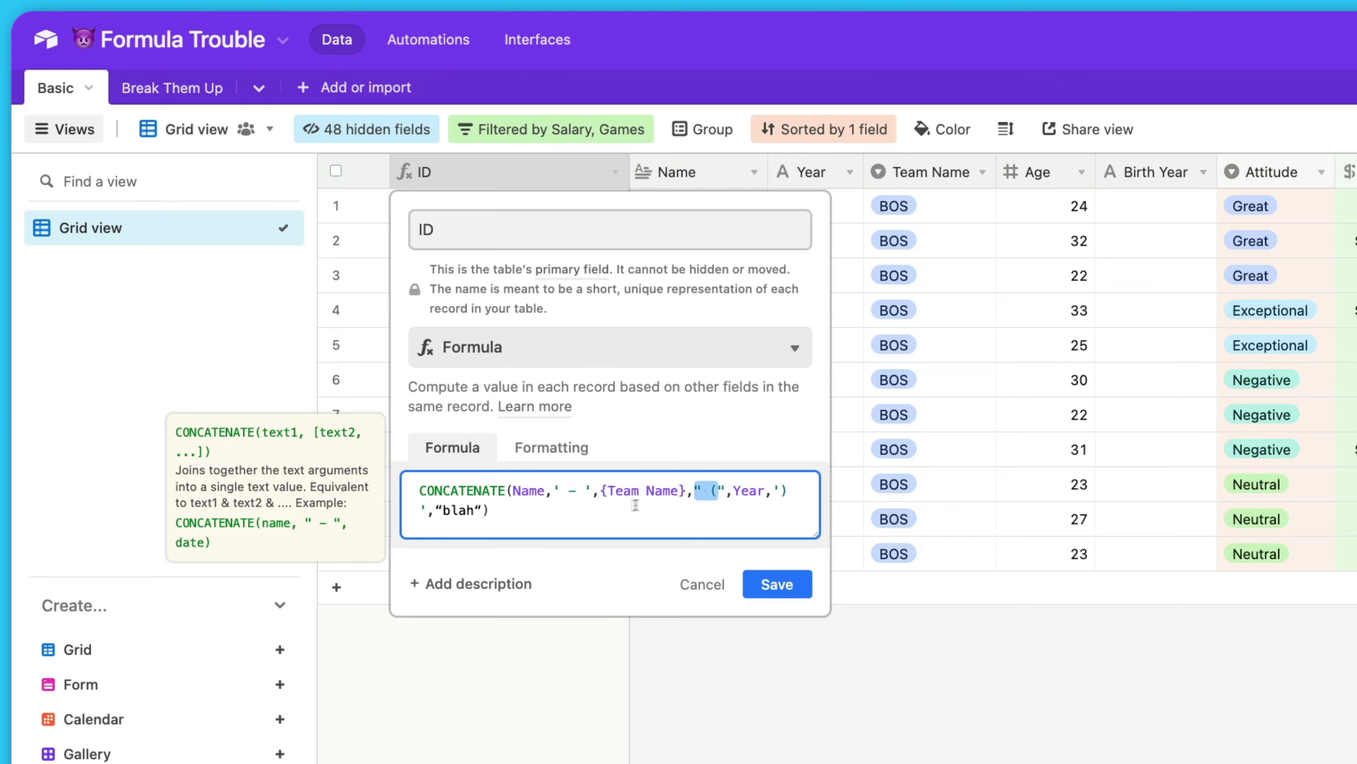
pyautogui.click(698, 491)
pyautogui.press('BackSpace')
pyautogui.write('"')
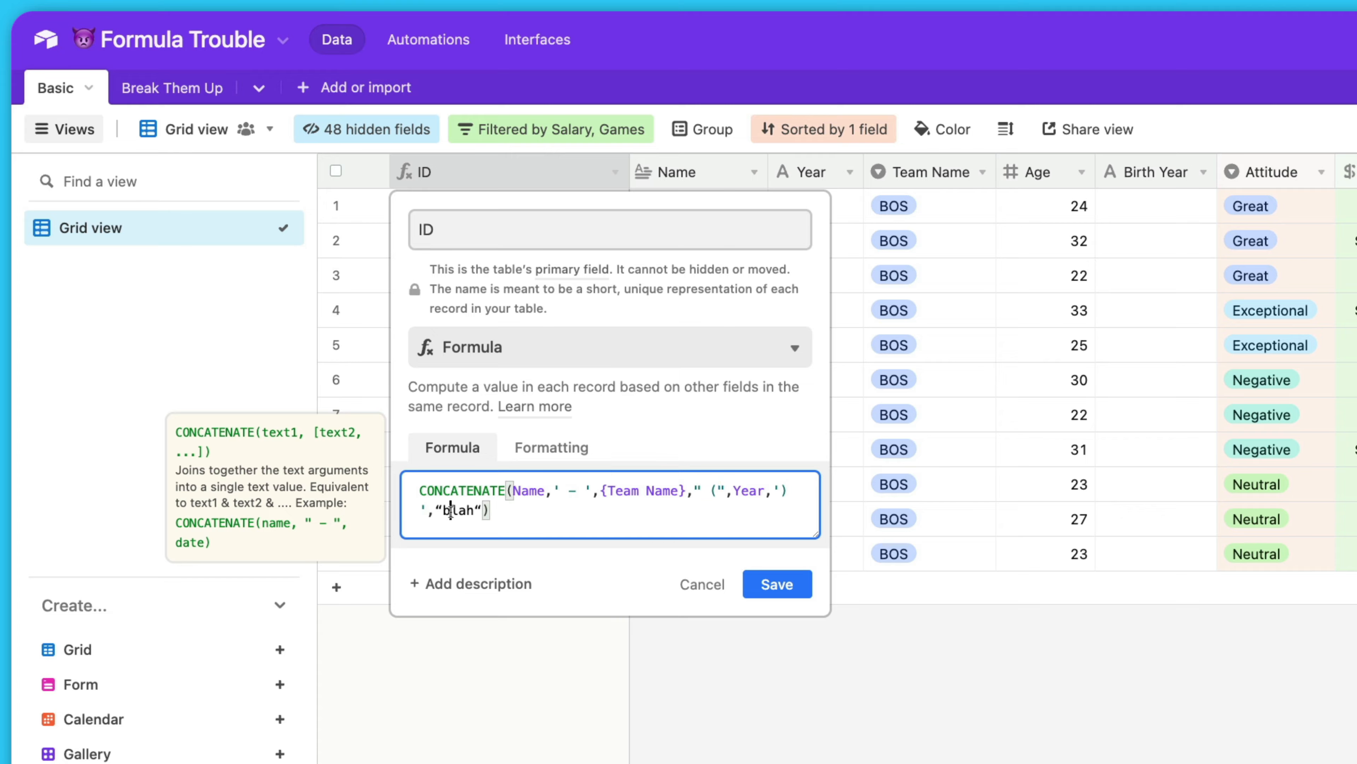
pyautogui.click(778, 584)
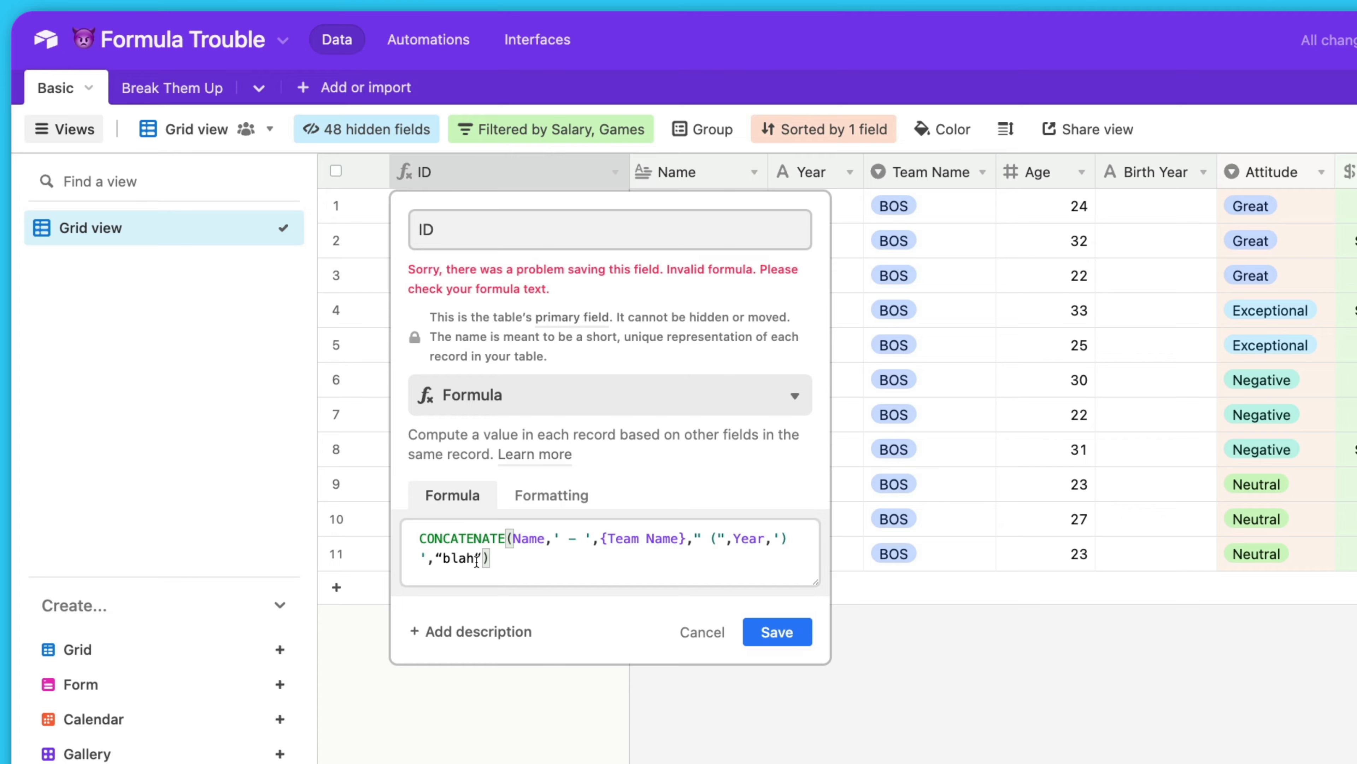
# - Replace the curly quotes around blah with straight single quotes in the ID formula and save the field
pyautogui.click(489, 562)
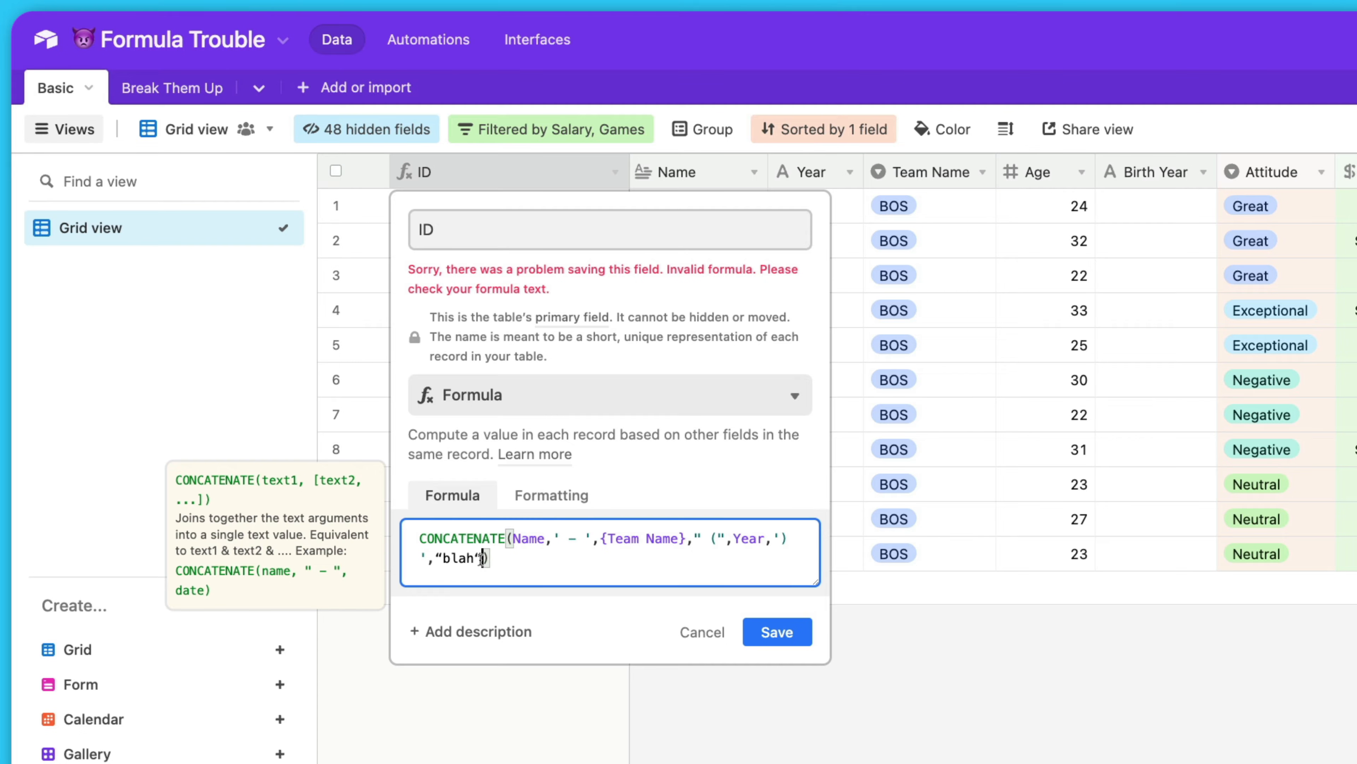
pyautogui.press('BackSpace')
pyautogui.write("'")
pyautogui.press('Left')
pyautogui.press('Left')
pyautogui.press('Left')
pyautogui.press('Left')
pyautogui.press('Left')
pyautogui.press('BackSpace')
pyautogui.write("'")
pyautogui.press('End')
pyautogui.click(770, 631)
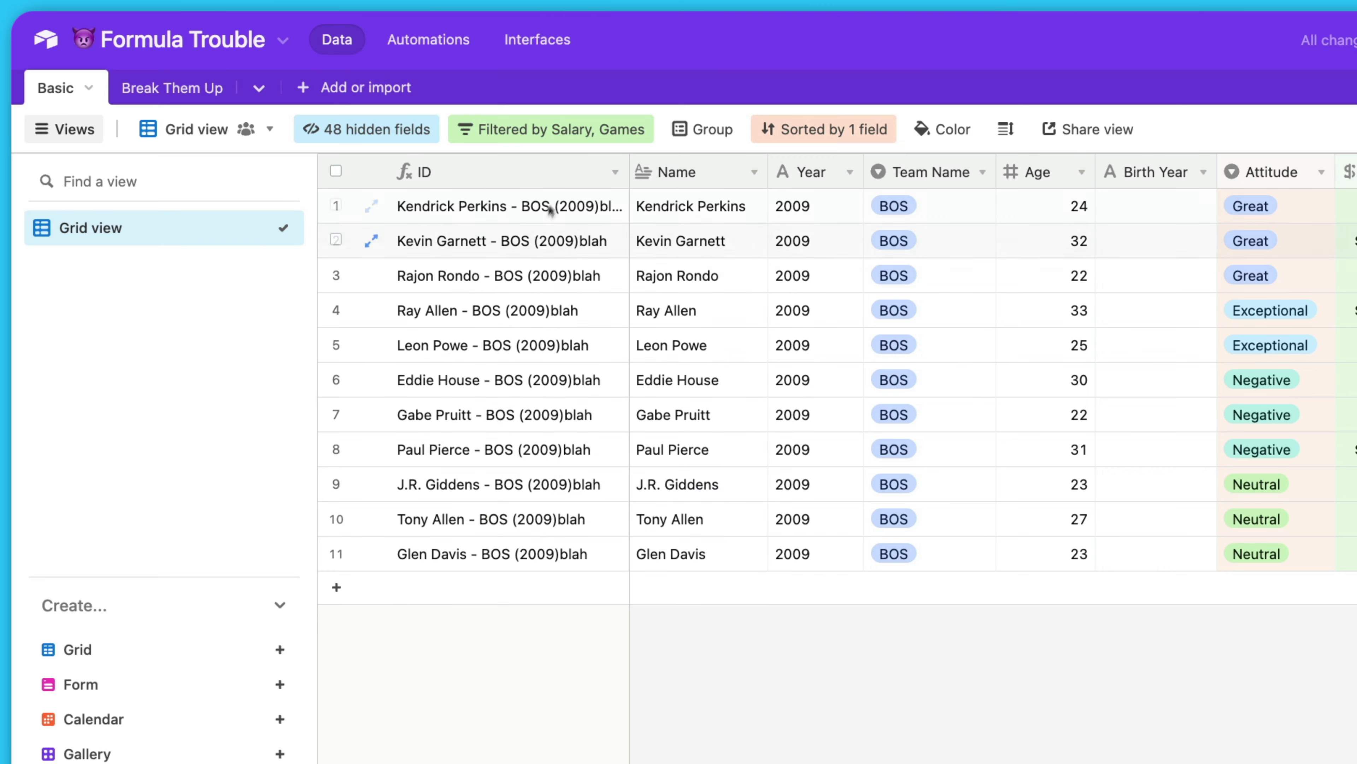
# - Remove the 'blah' argument and its preceding comma from the ID formula
pyautogui.doubleClick(518, 170)
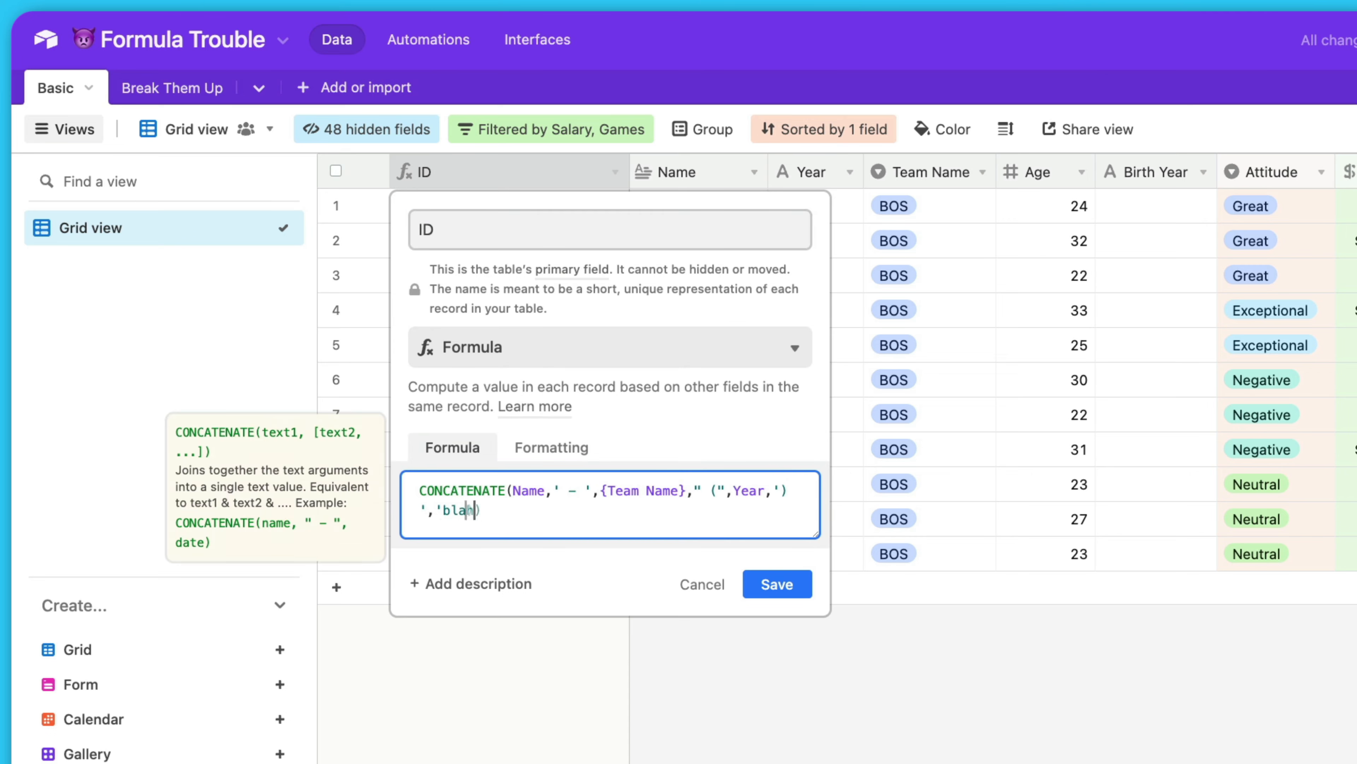
pyautogui.press('BackSpace')
pyautogui.press('BackSpace')
pyautogui.press('BackSpace')
pyautogui.press('BackSpace')
pyautogui.press('BackSpace')
pyautogui.press('BackSpace')
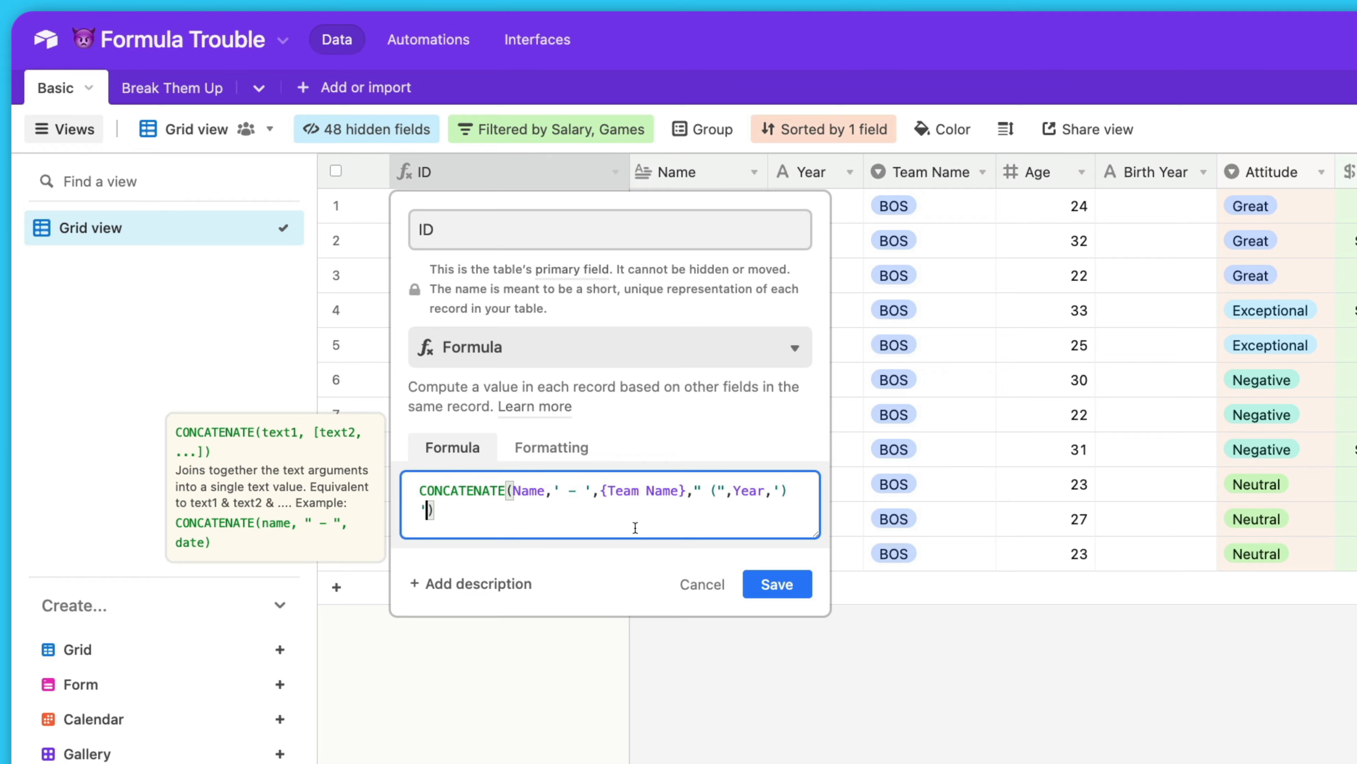
# - Examine the quoted " (" text, the CONCATENATE function name and the {Team Name} field reference in the ID formula
pyautogui.click(548, 519)
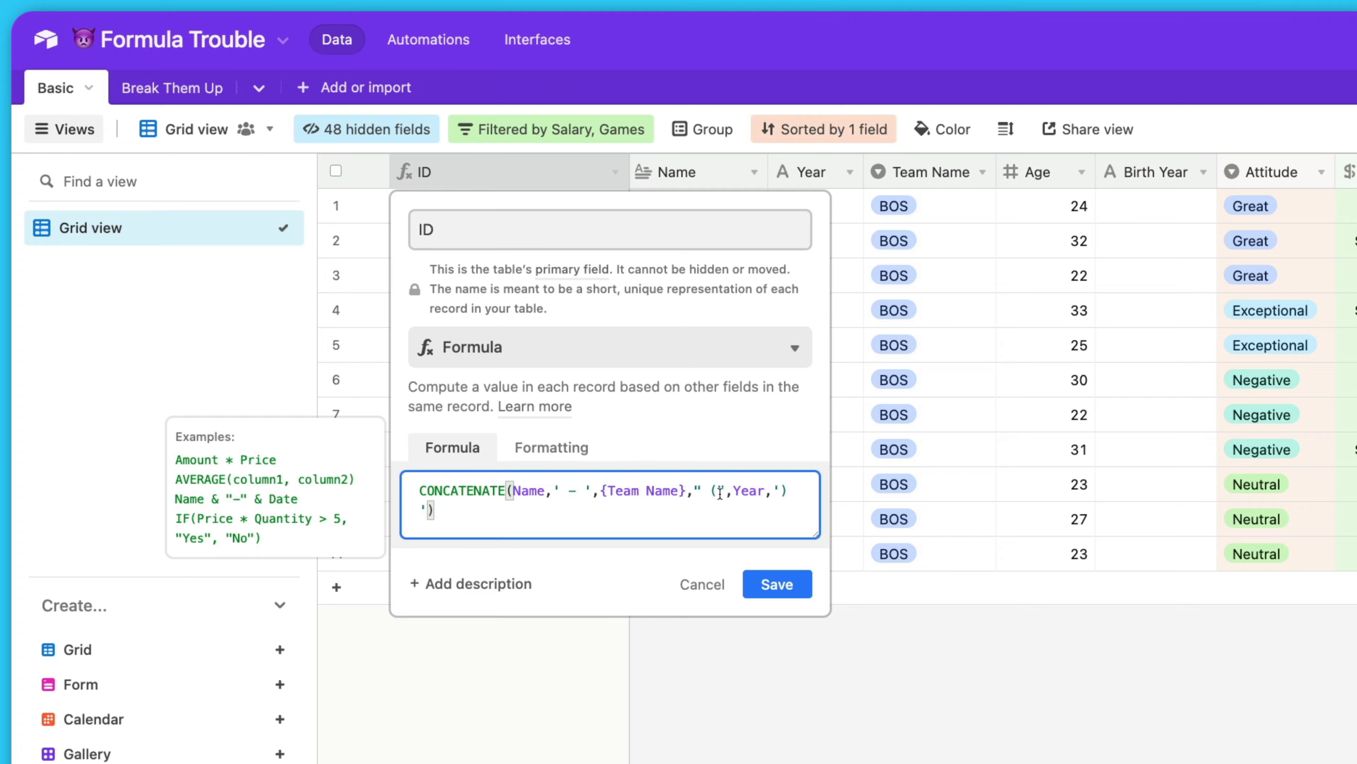
pyautogui.moveTo(718, 493); pyautogui.dragTo(704, 493)
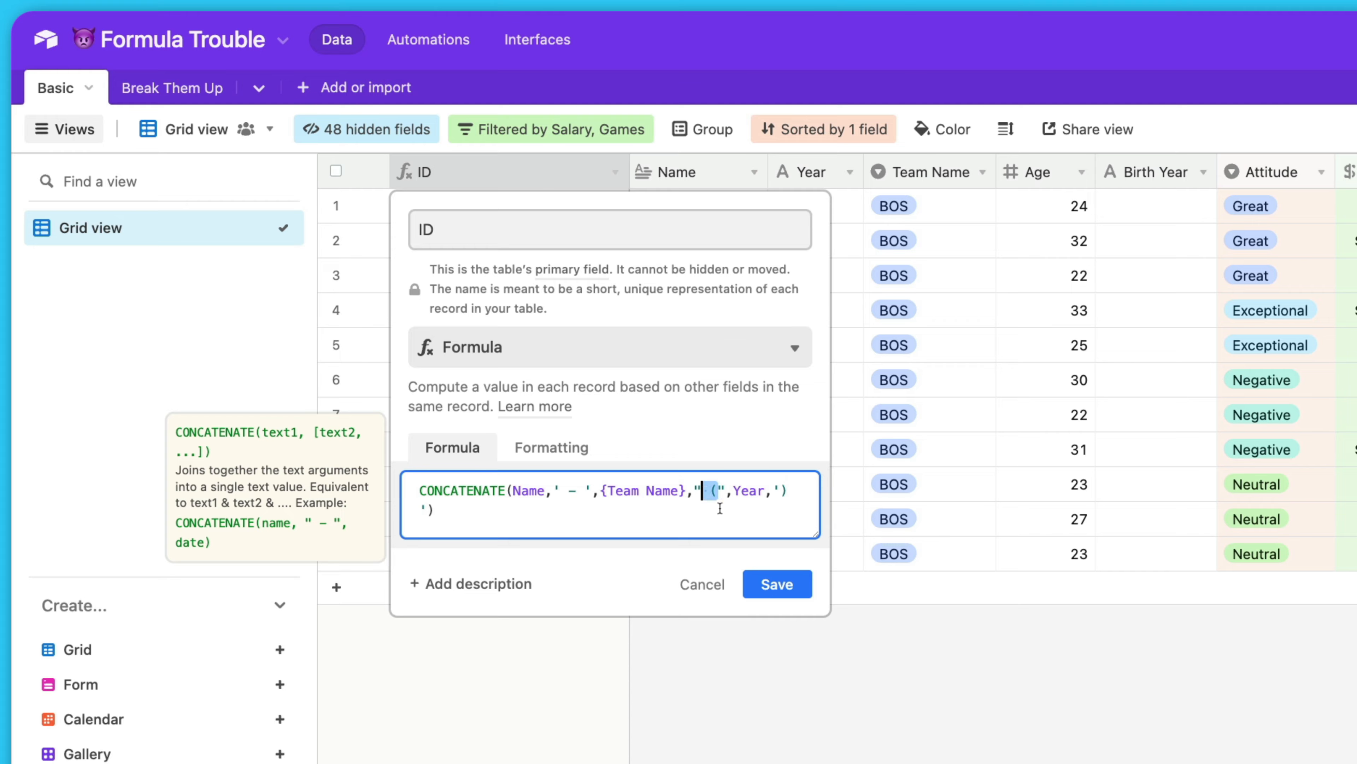
pyautogui.click(716, 492)
pyautogui.click(466, 492)
pyautogui.click(647, 493)
pyautogui.click(443, 513)
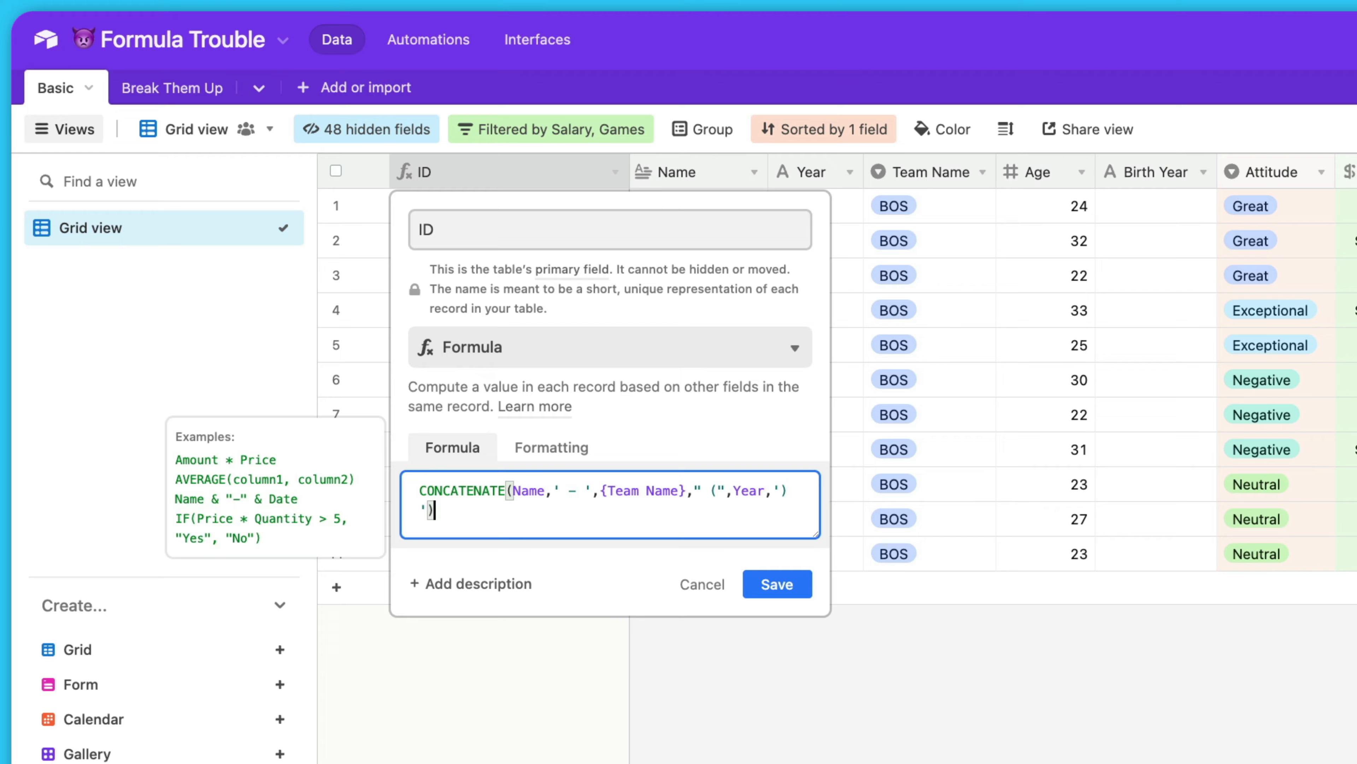
pyautogui.write('67')
pyautogui.press('BackSpace')
pyautogui.press('BackSpace')
# - Enclose the Name field reference in curly braces in the ID formula and close the field settings
pyautogui.click(516, 489)
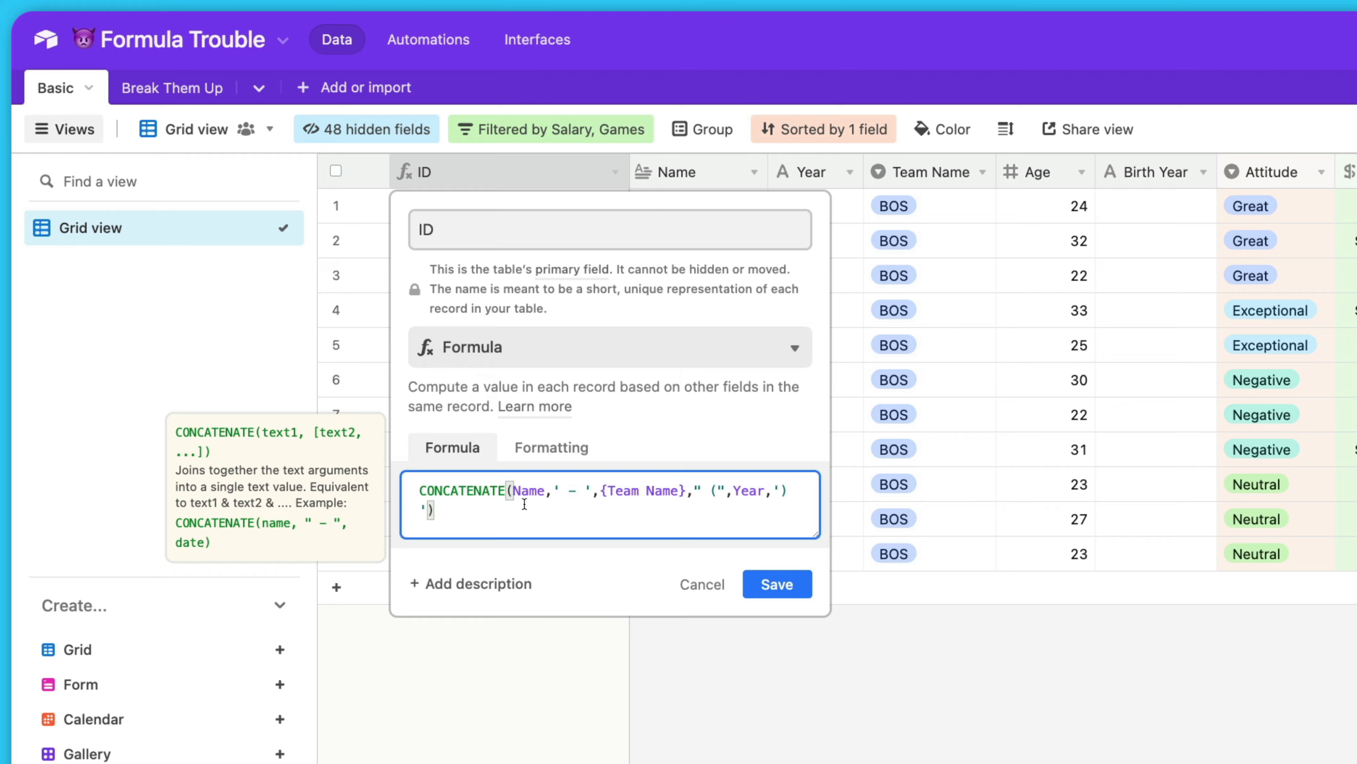
pyautogui.write('{')
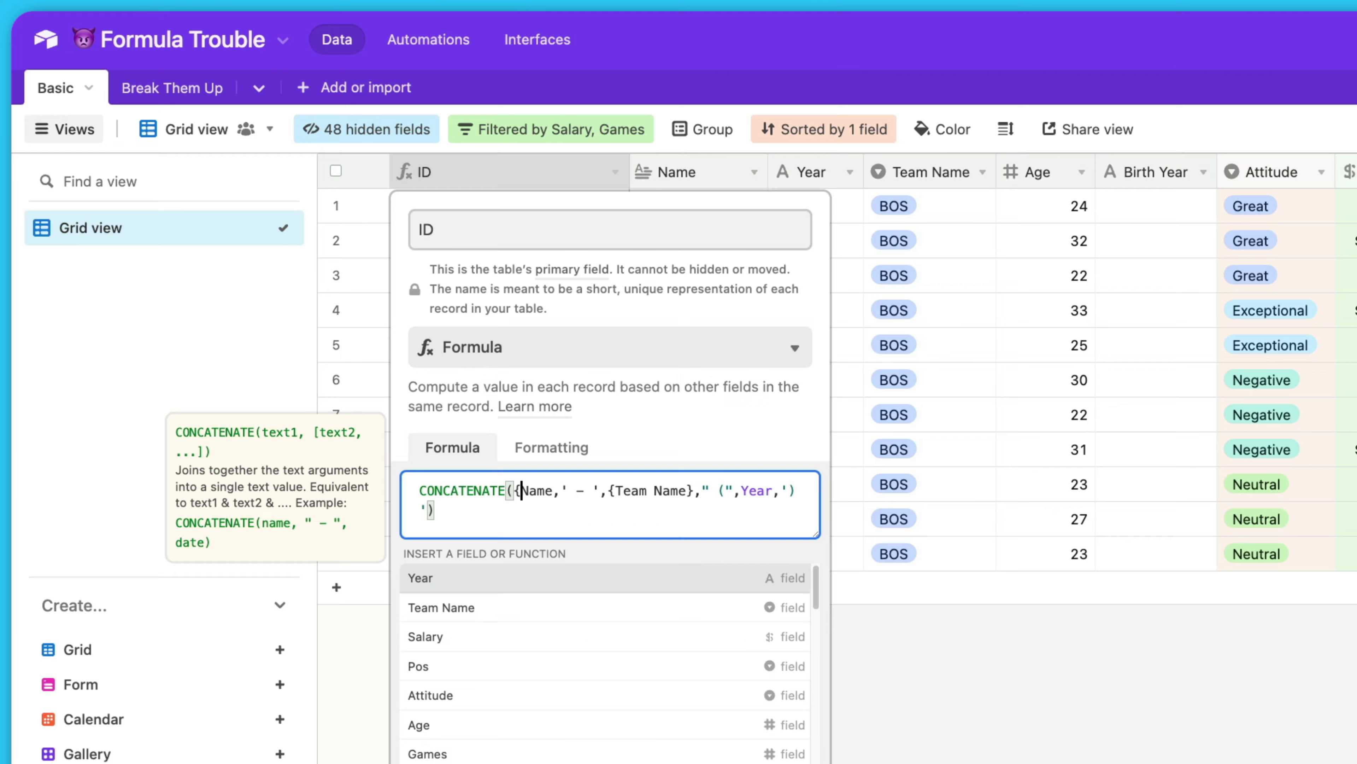
pyautogui.press('Right')
pyautogui.press('Right')
pyautogui.press('Right')
pyautogui.press('Right')
pyautogui.write('}')
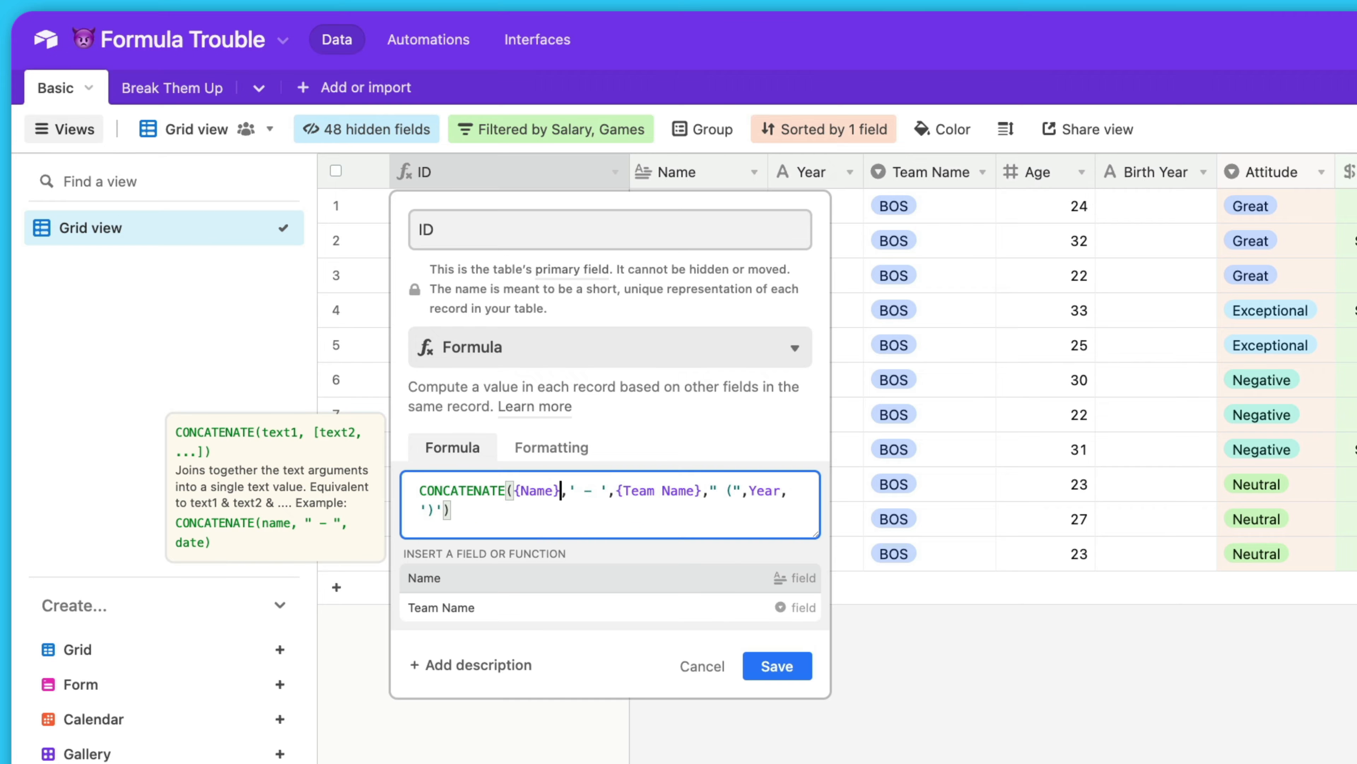
pyautogui.click(566, 518)
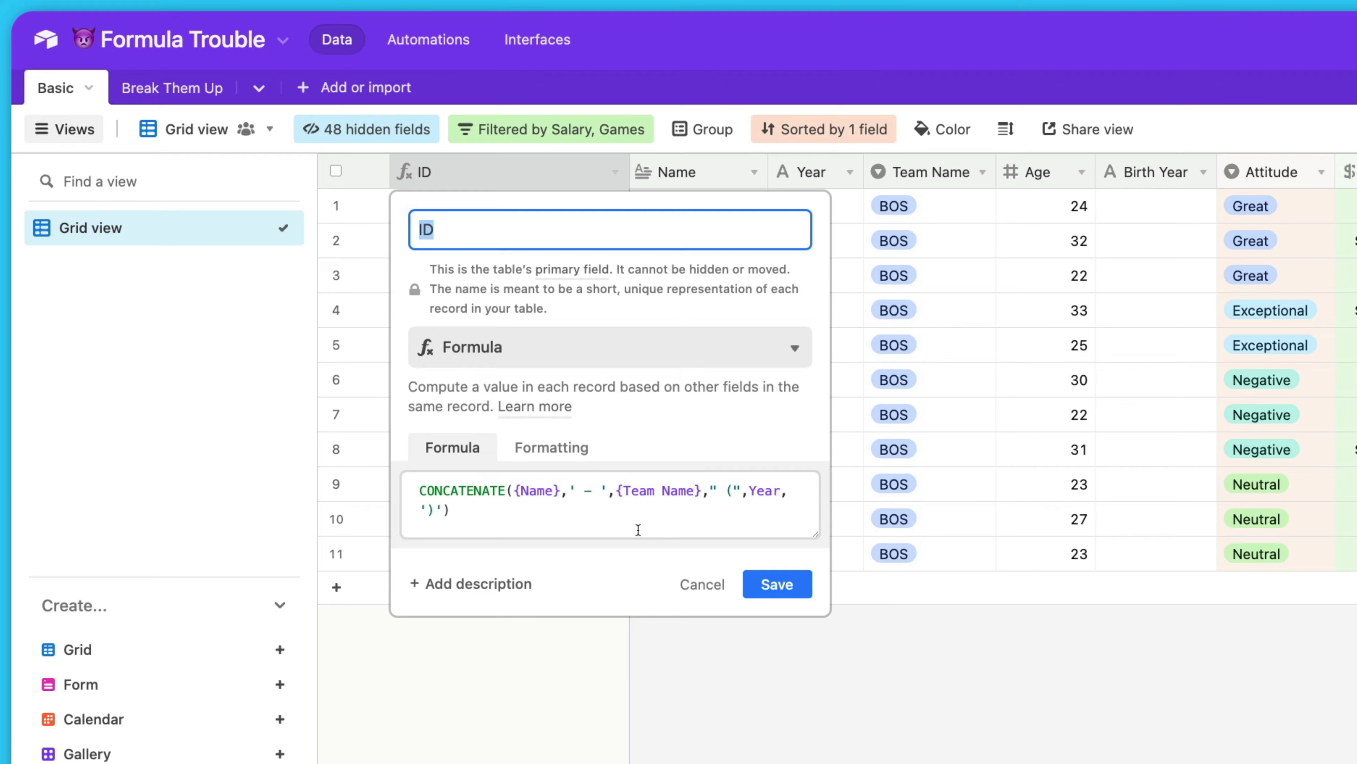
pyautogui.click(695, 588)
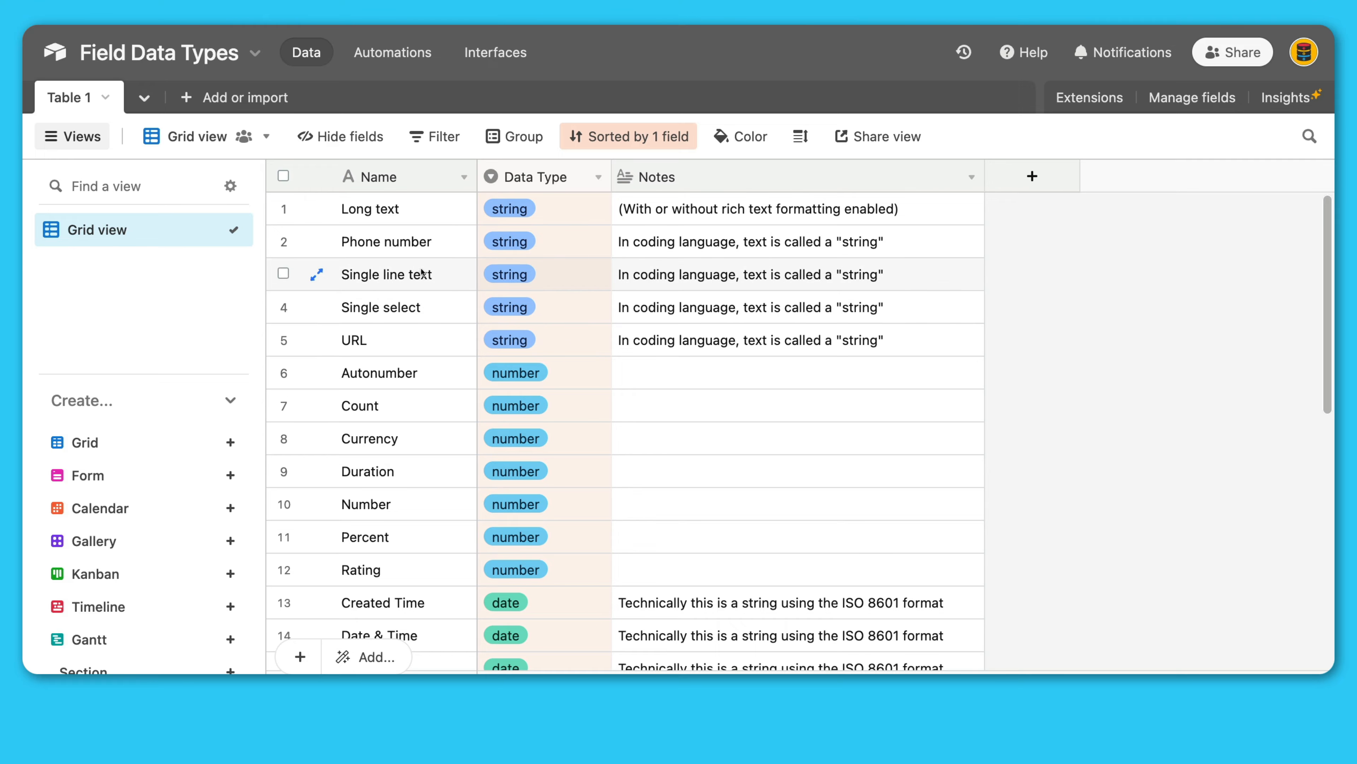
# - Look through the Field Data Types table to review the data type and notes for each field type
pyautogui.scroll(-3, 424, 439)
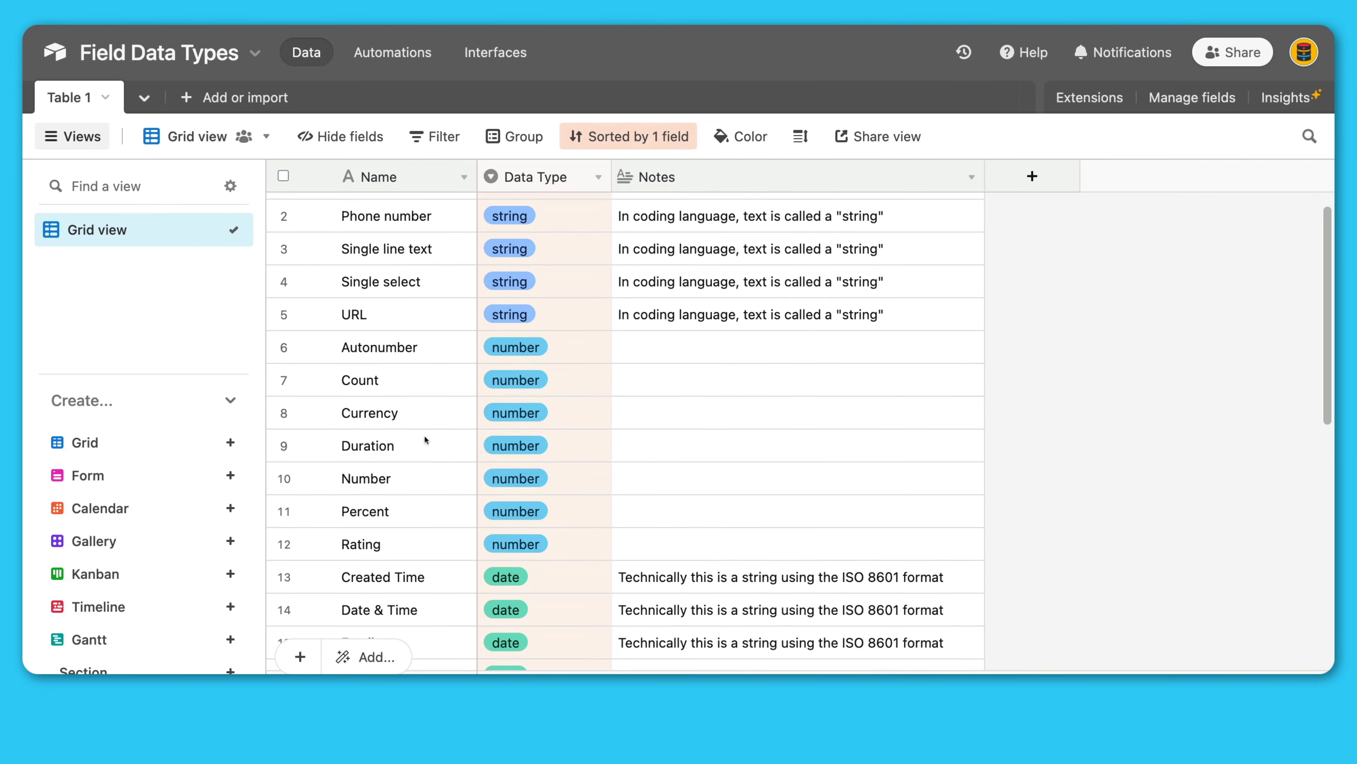
pyautogui.scroll(-1, 435, 471)
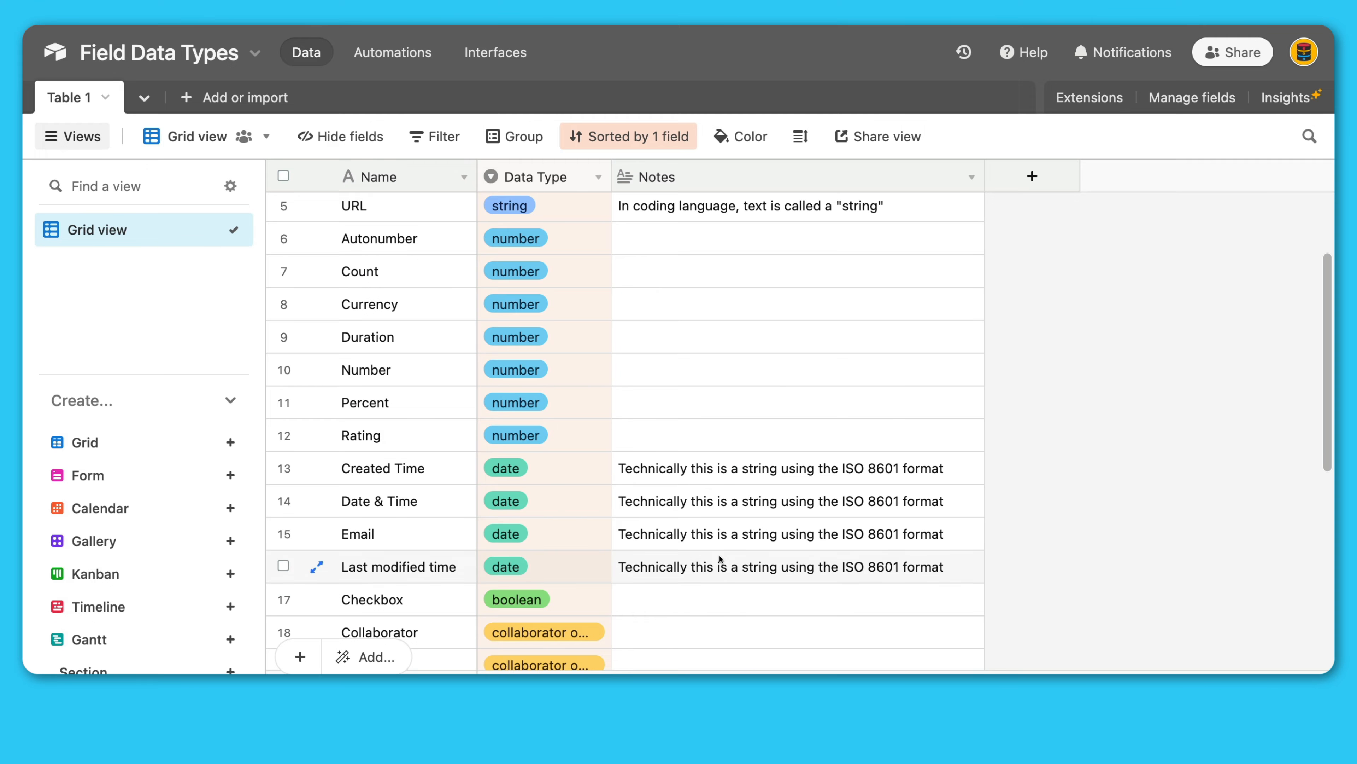
pyautogui.scroll(-10, 720, 559)
pyautogui.scroll(1, 501, 495)
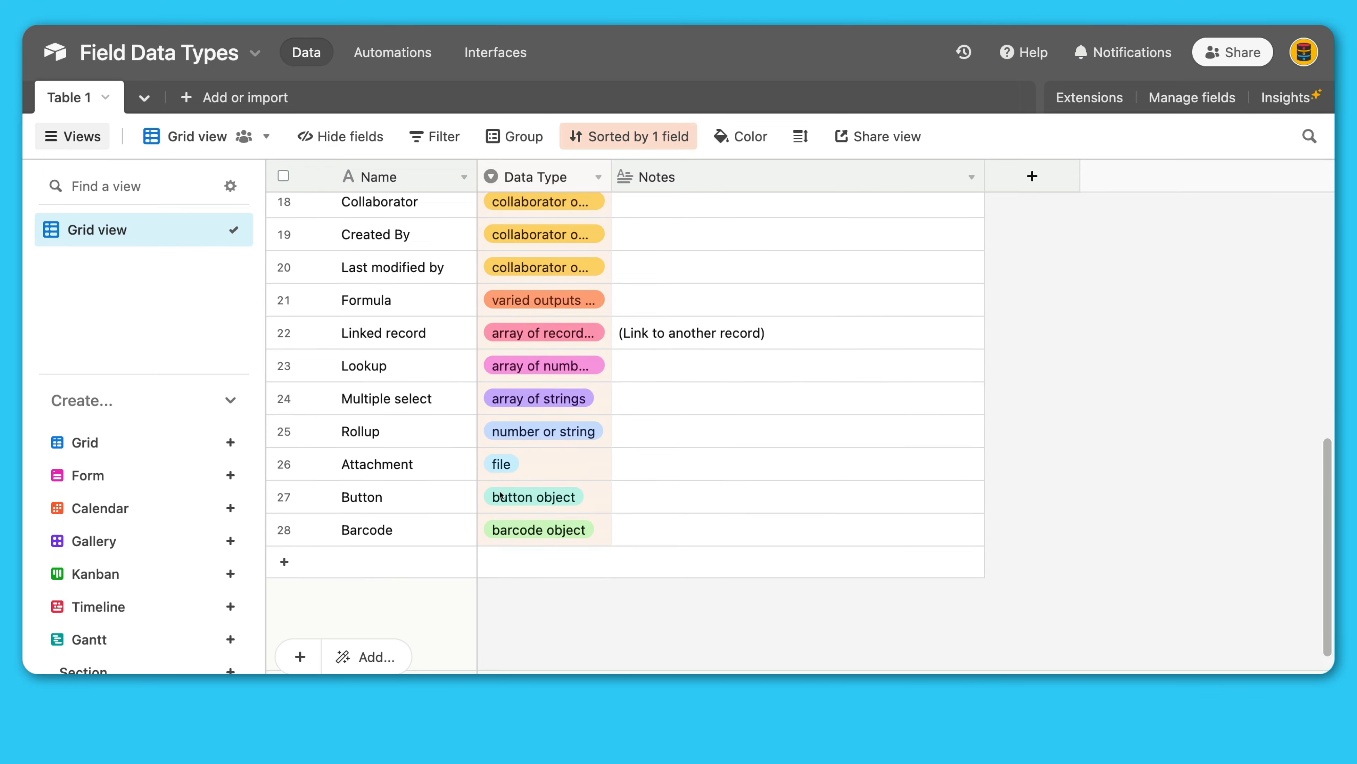
pyautogui.scroll(15, 501, 494)
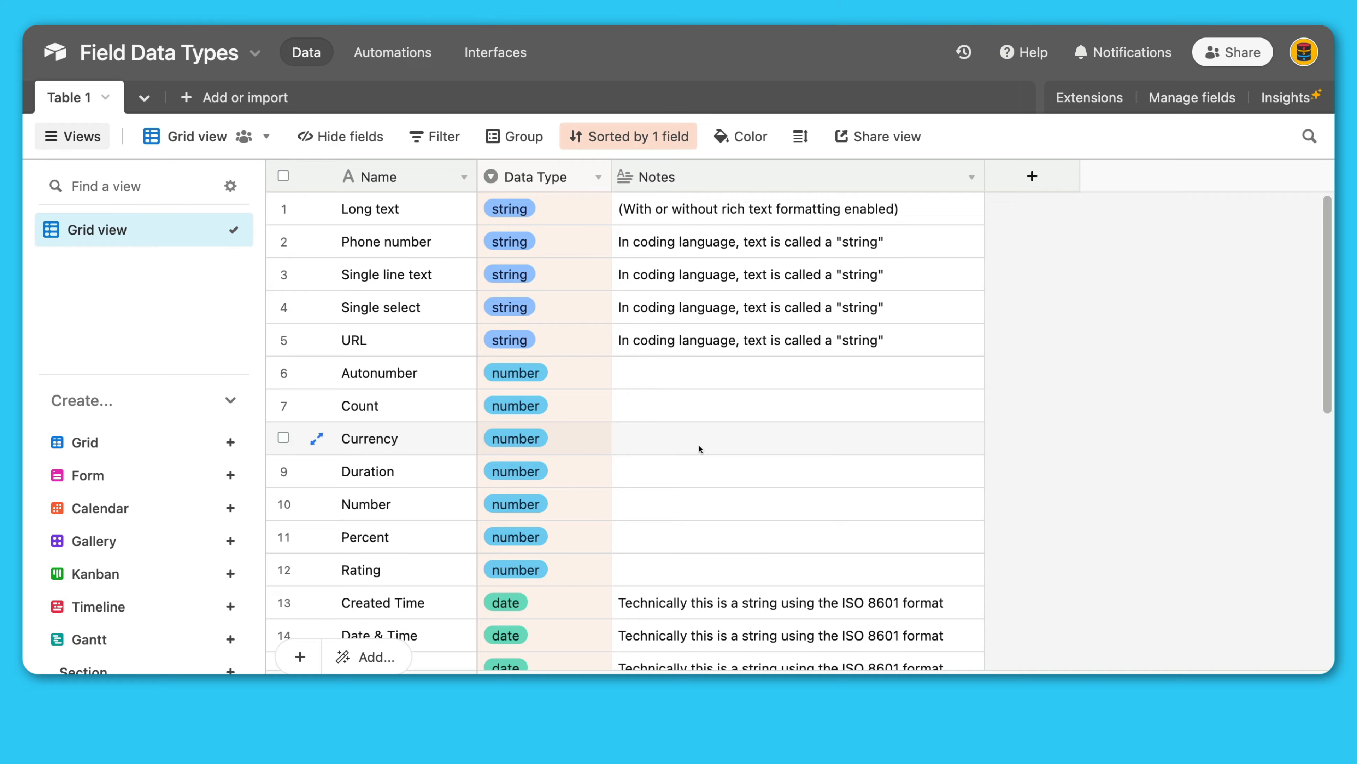
pyautogui.scroll(-1, 590, 229)
pyautogui.scroll(1, 570, 280)
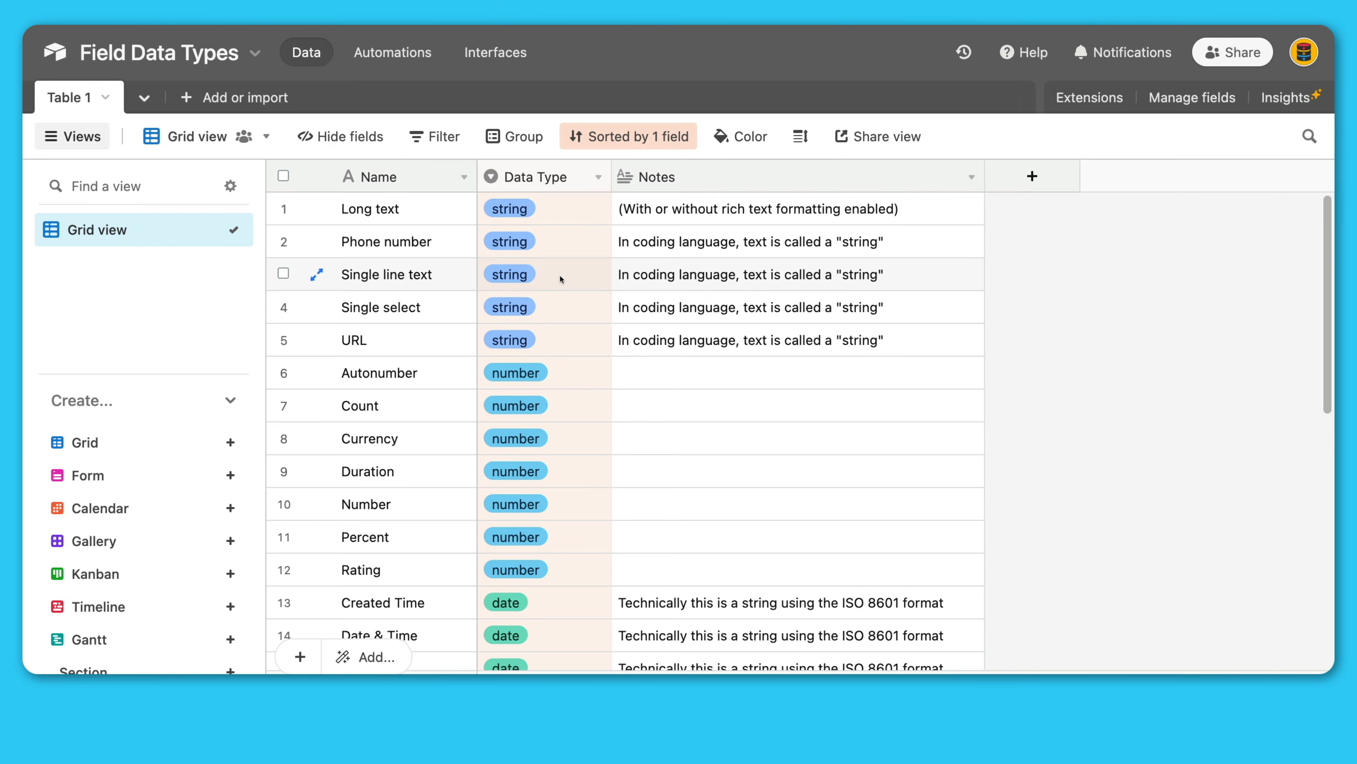
# - Review the remaining data types in the table, from the number and date fields through to Barcode
pyautogui.scroll(-3, 554, 398)
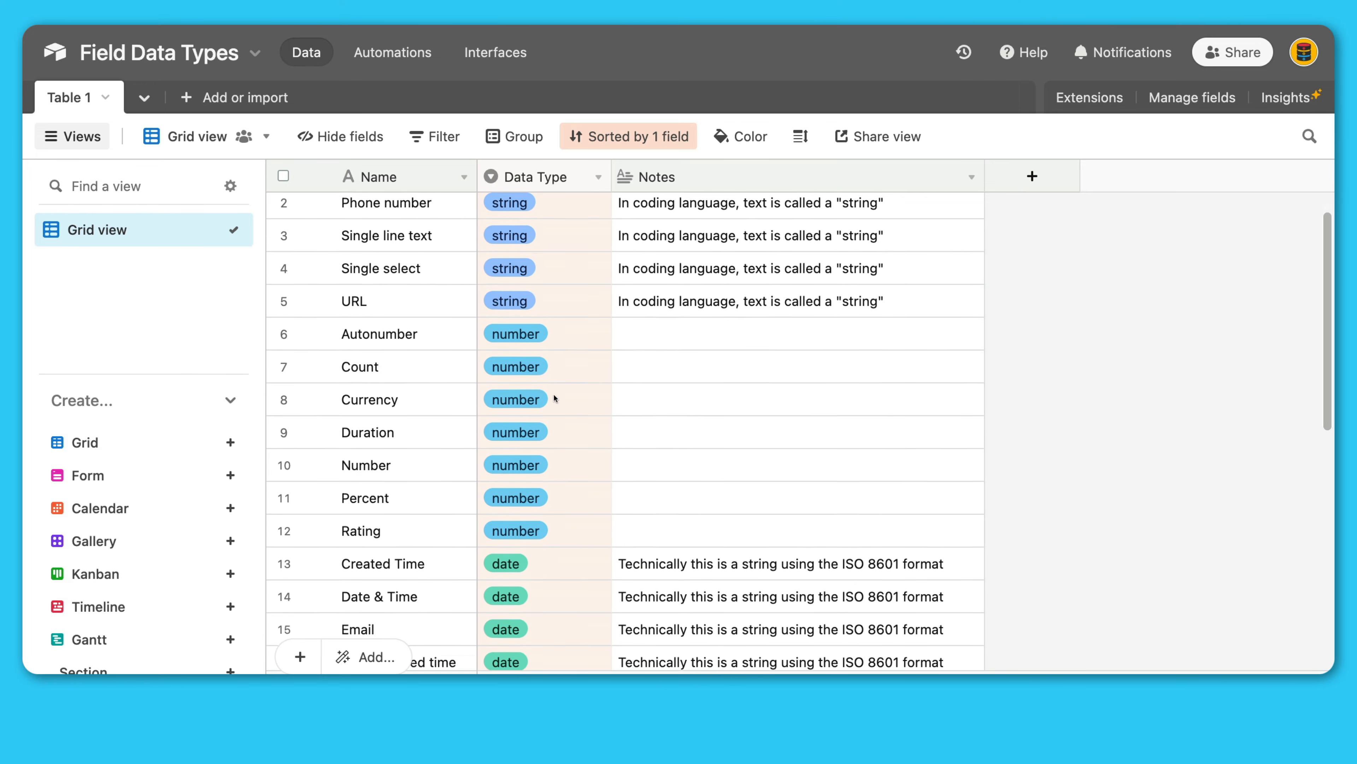
pyautogui.scroll(-3, 559, 513)
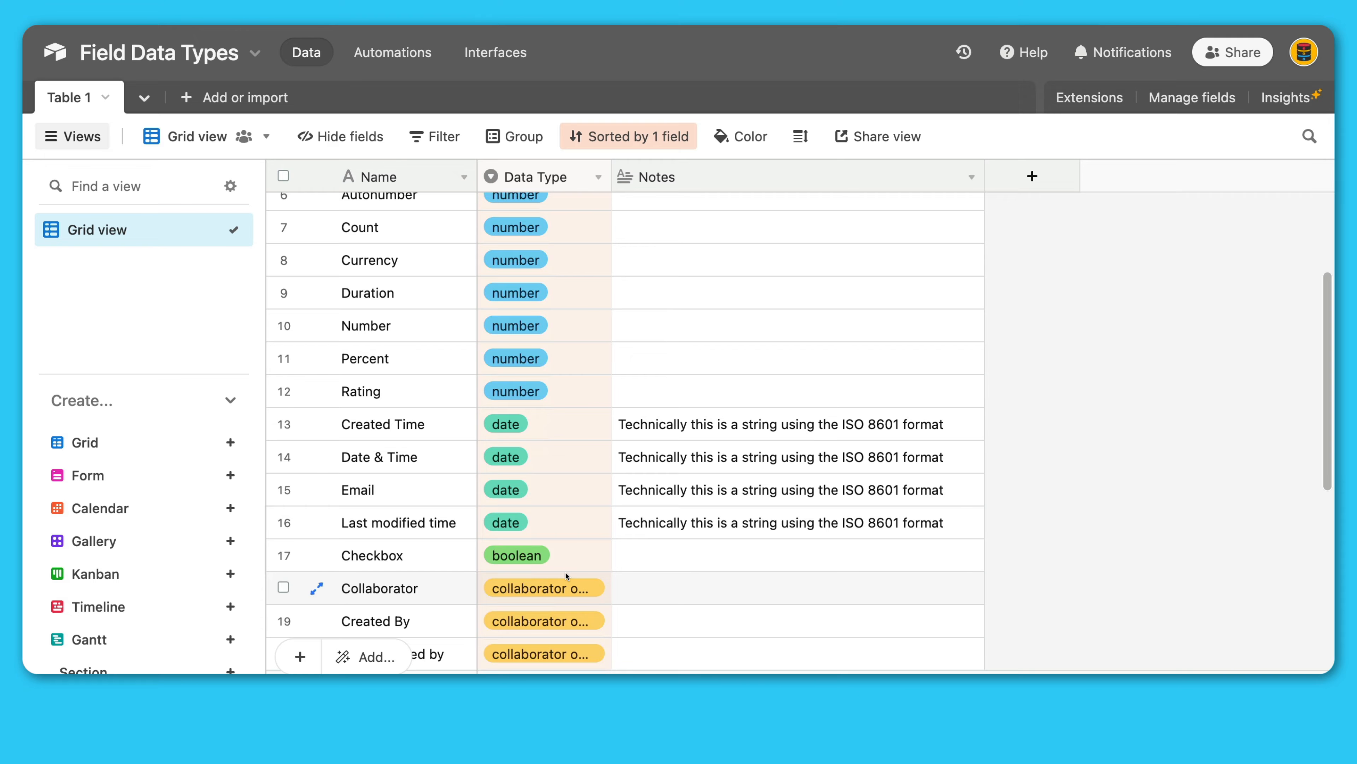
pyautogui.scroll(-10, 779, 582)
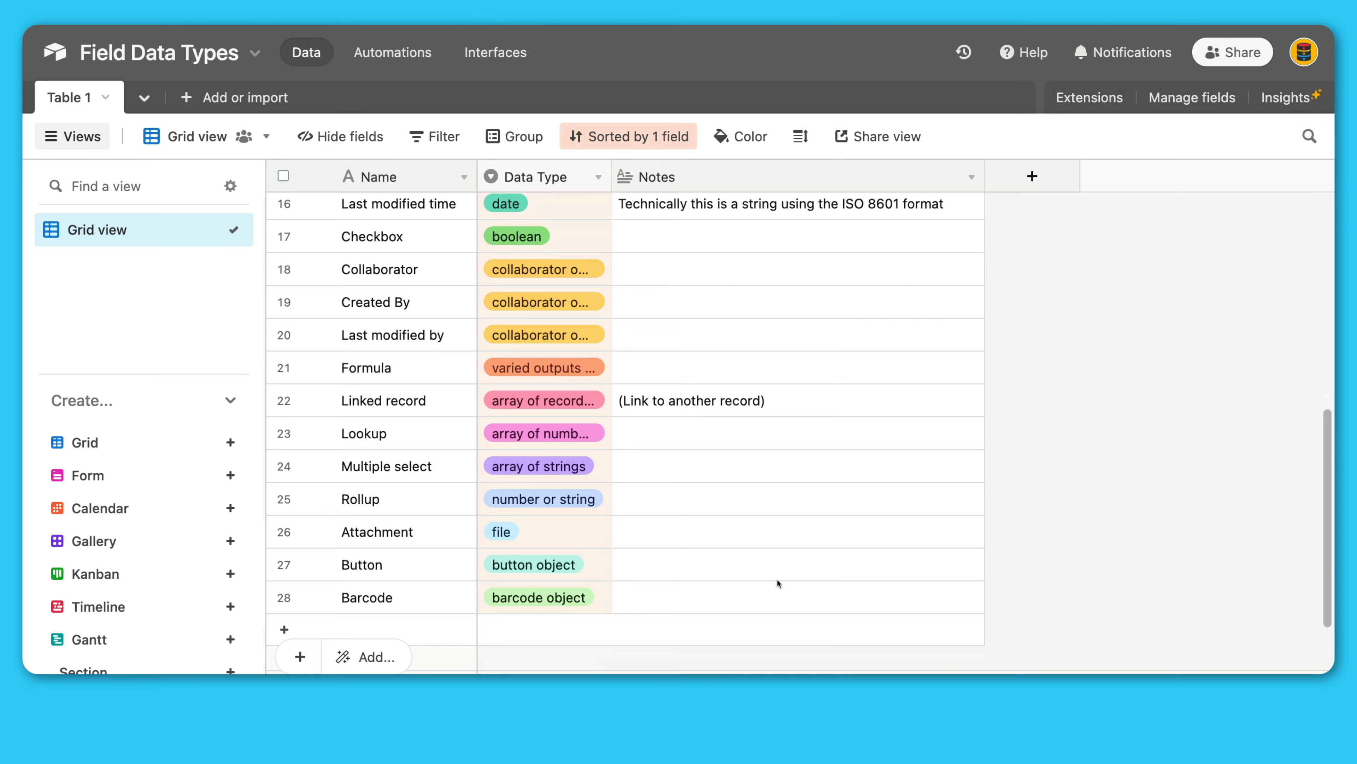
pyautogui.scroll(15, 779, 582)
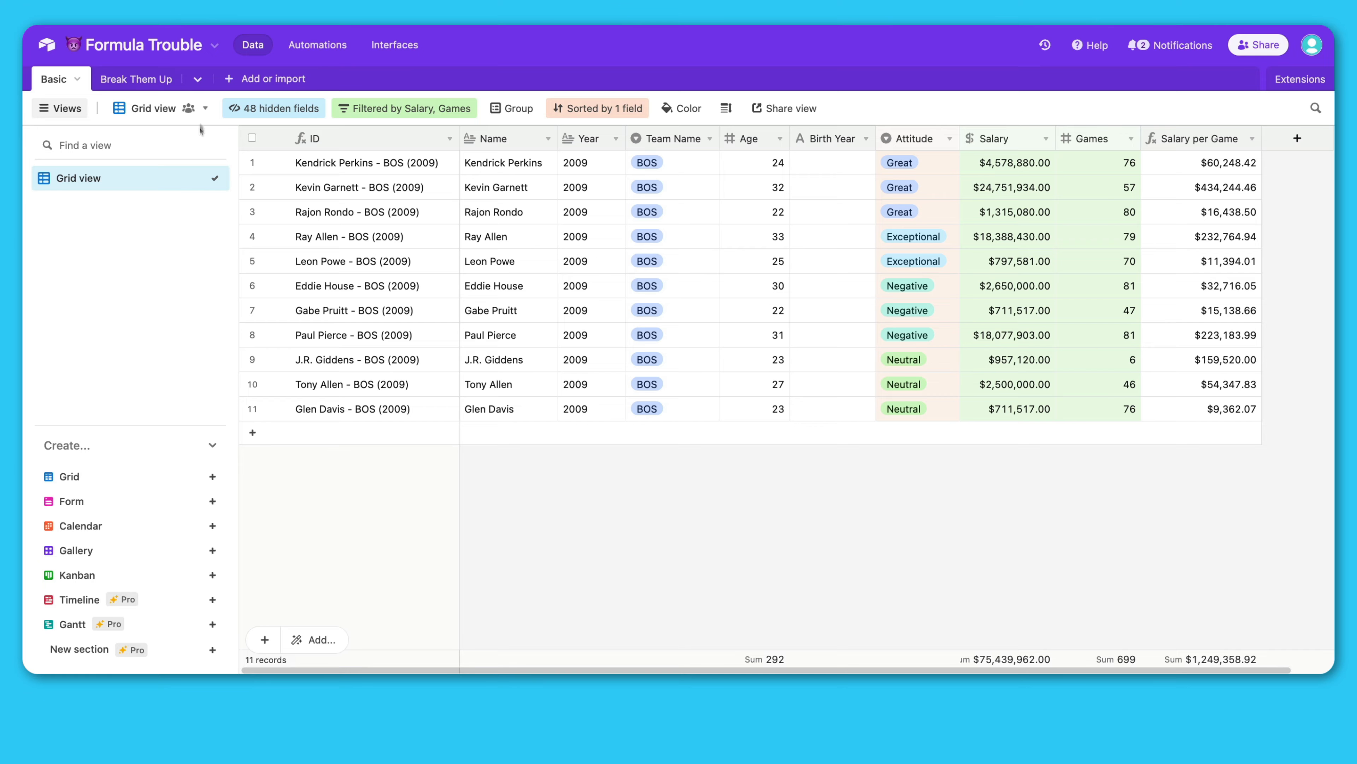
# - Switch to the Break Them Up table in the Formula Trouble base
pyautogui.click(136, 78)
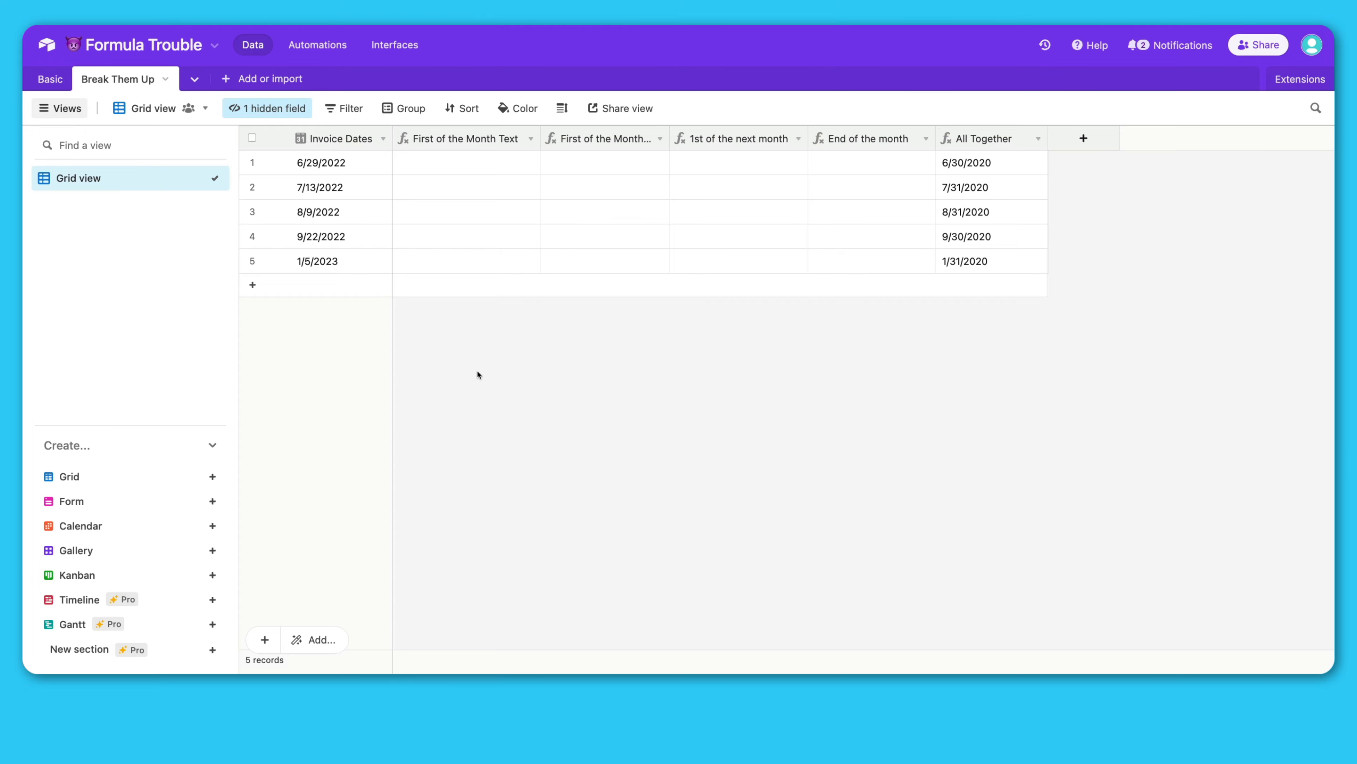
# - Insert a formula field named Day After directly before the First of the Month Text field
pyautogui.rightClick(453, 142)
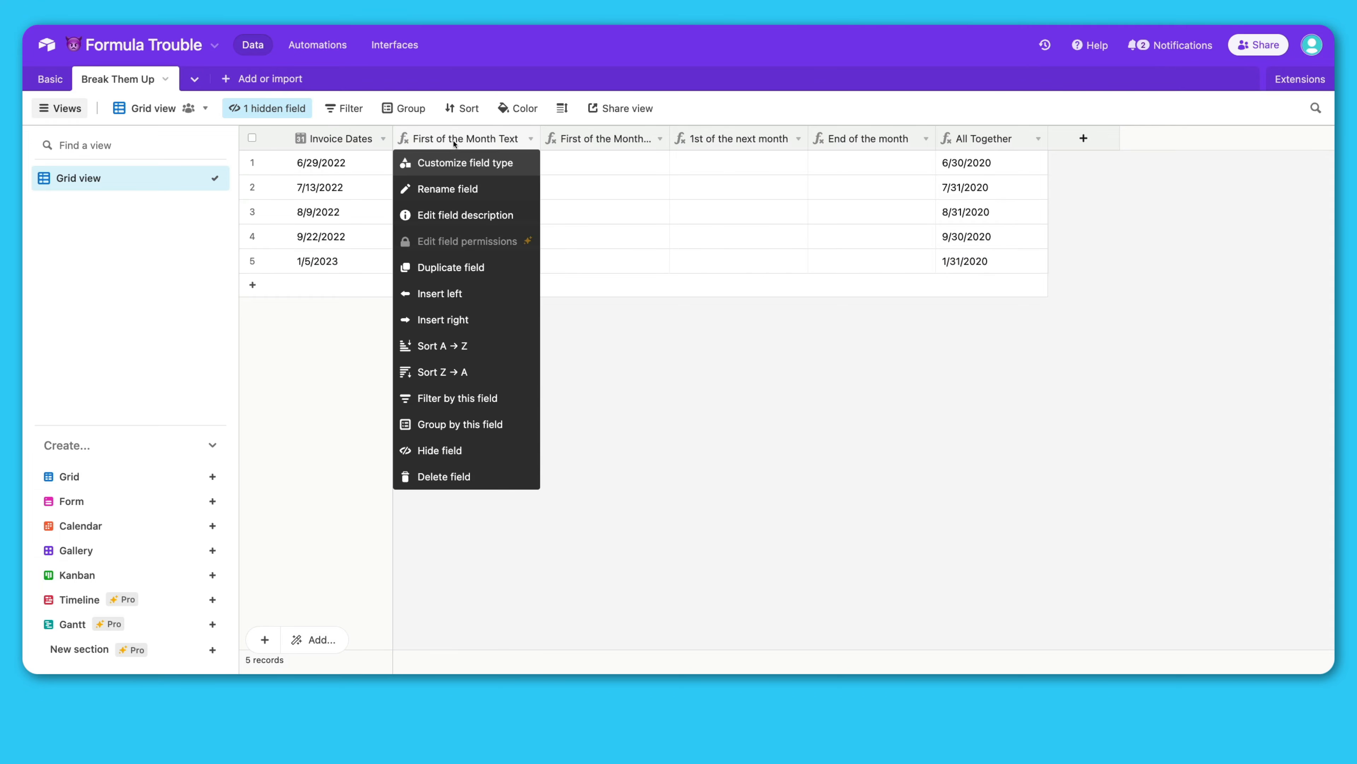
pyautogui.click(447, 293)
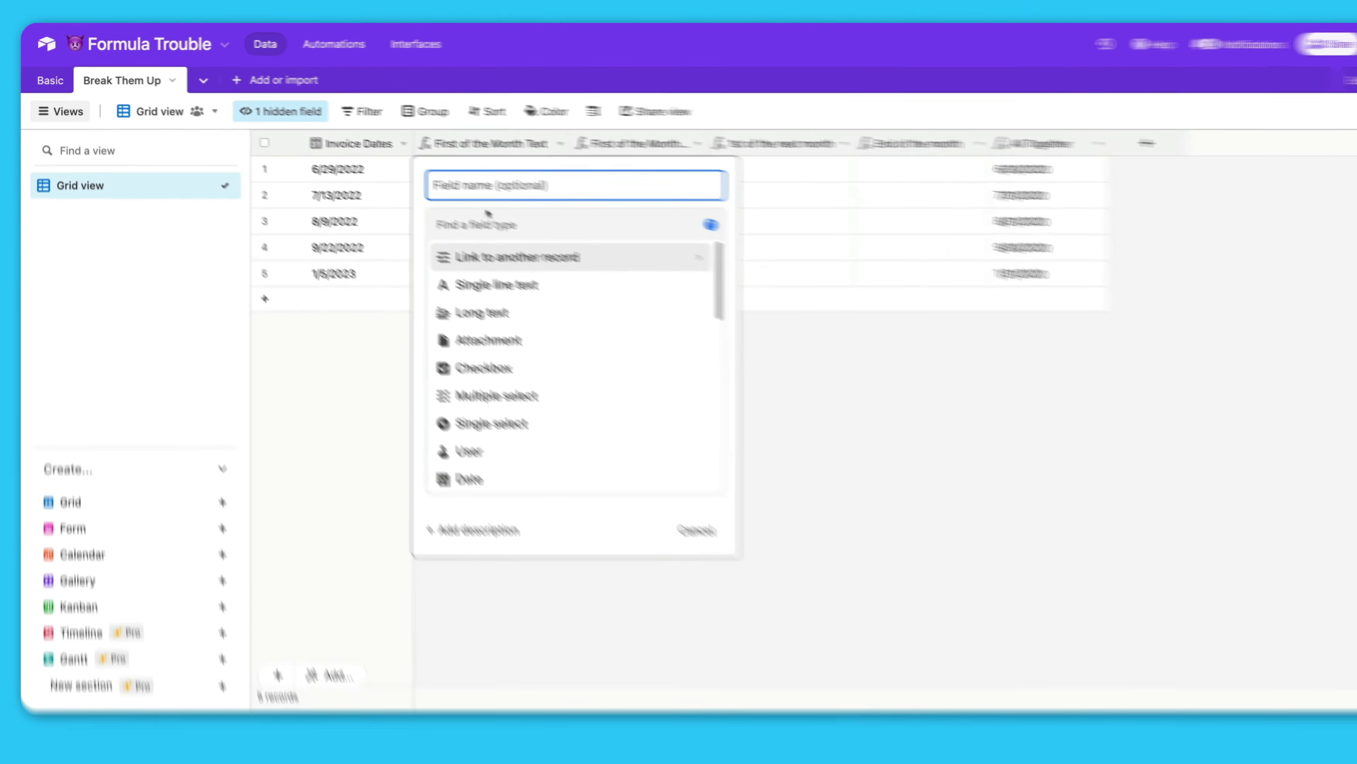
pyautogui.write('Day After')
pyautogui.click(631, 276)
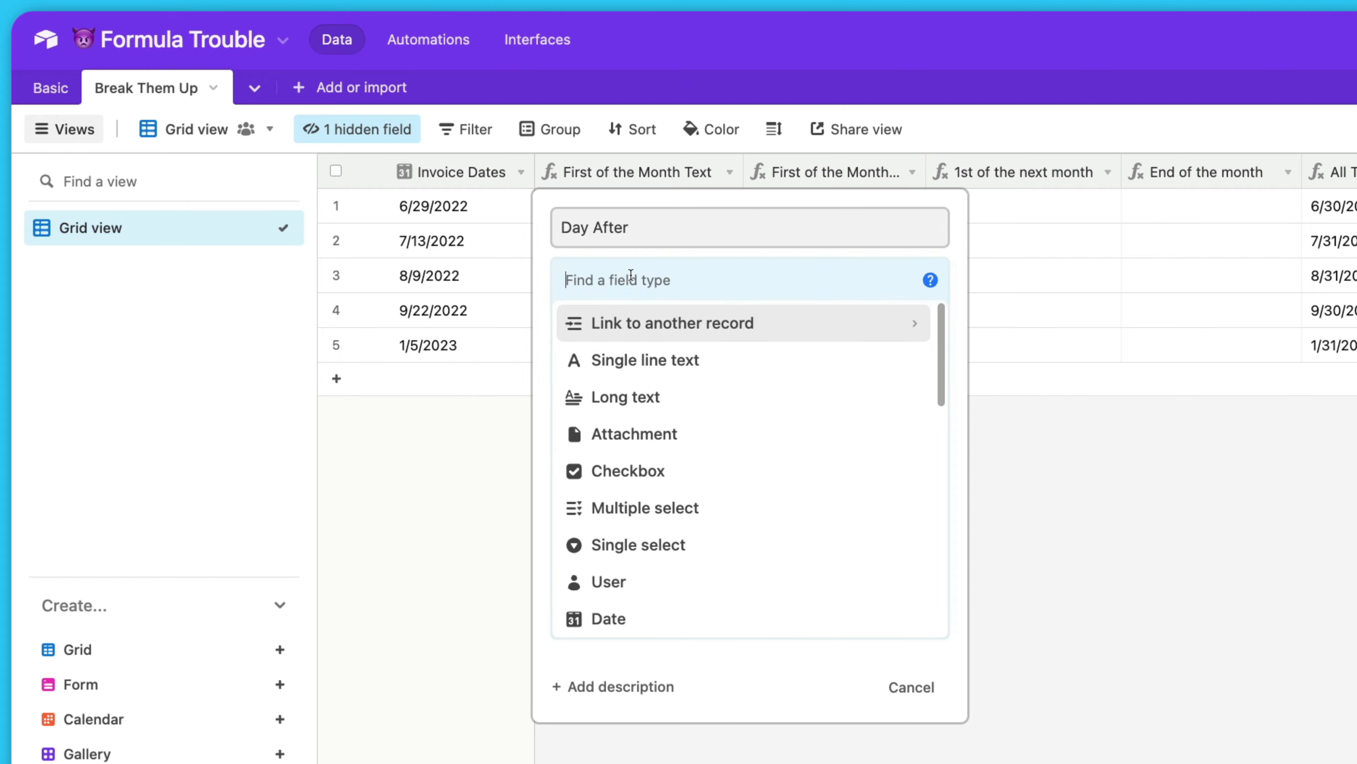
pyautogui.write('f')
pyautogui.click(637, 327)
pyautogui.click(673, 411)
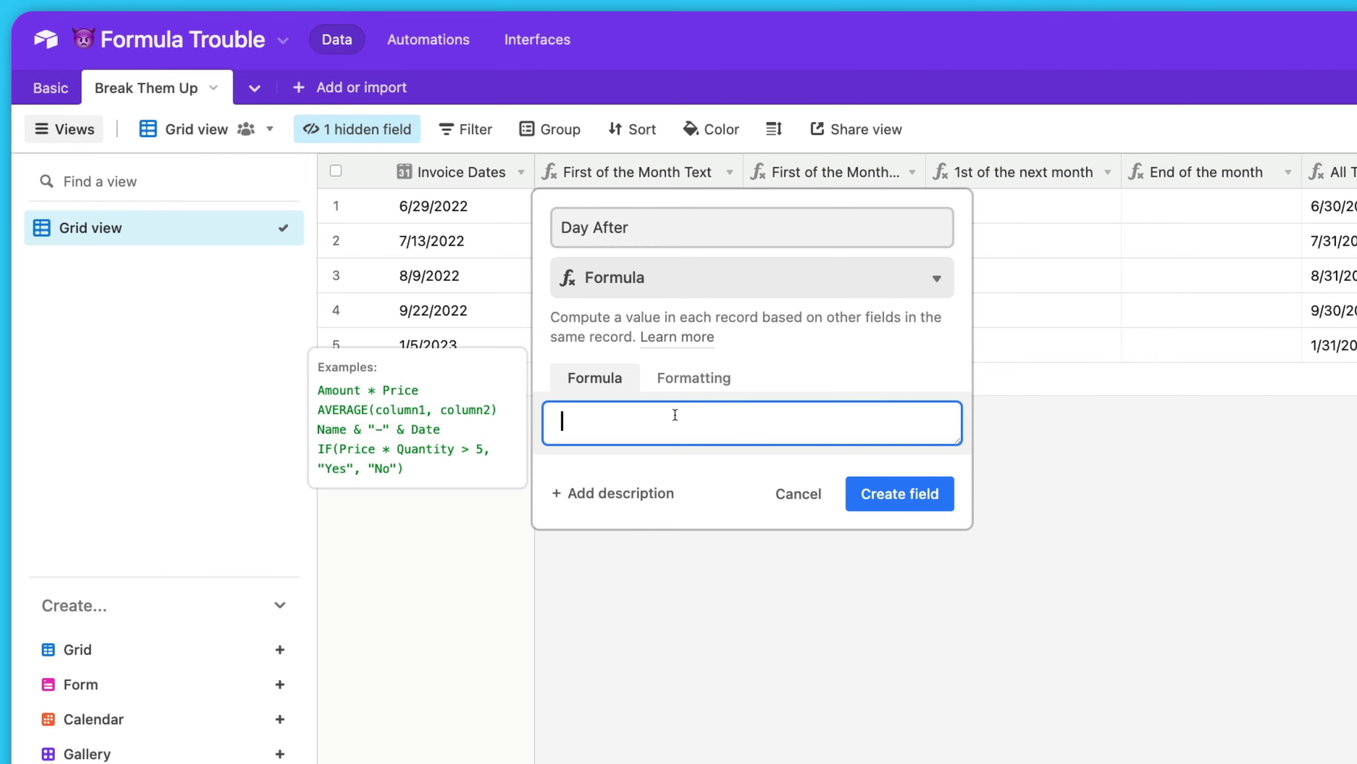
# - Enter {Invoice Dates}+1 as the Day After formula and create the field
pyautogui.write('inv')
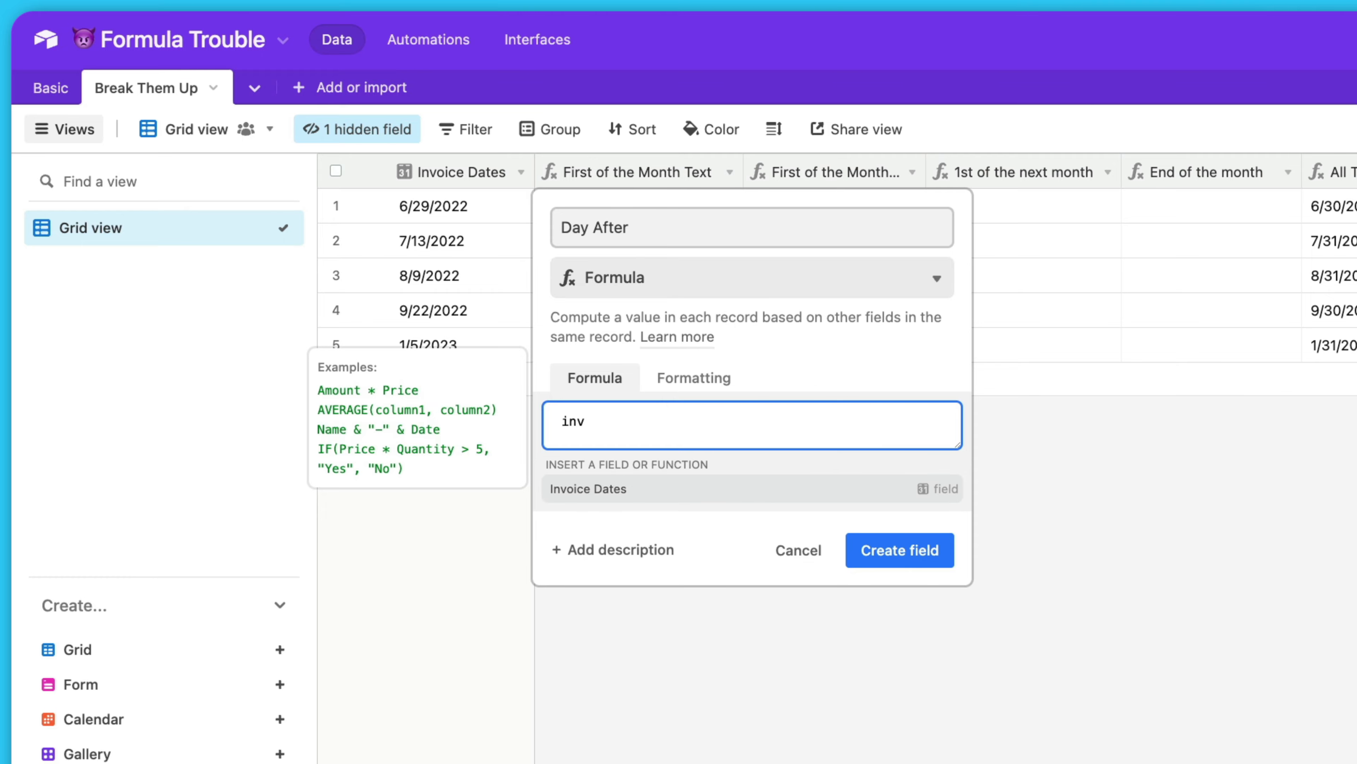
pyautogui.click(673, 489)
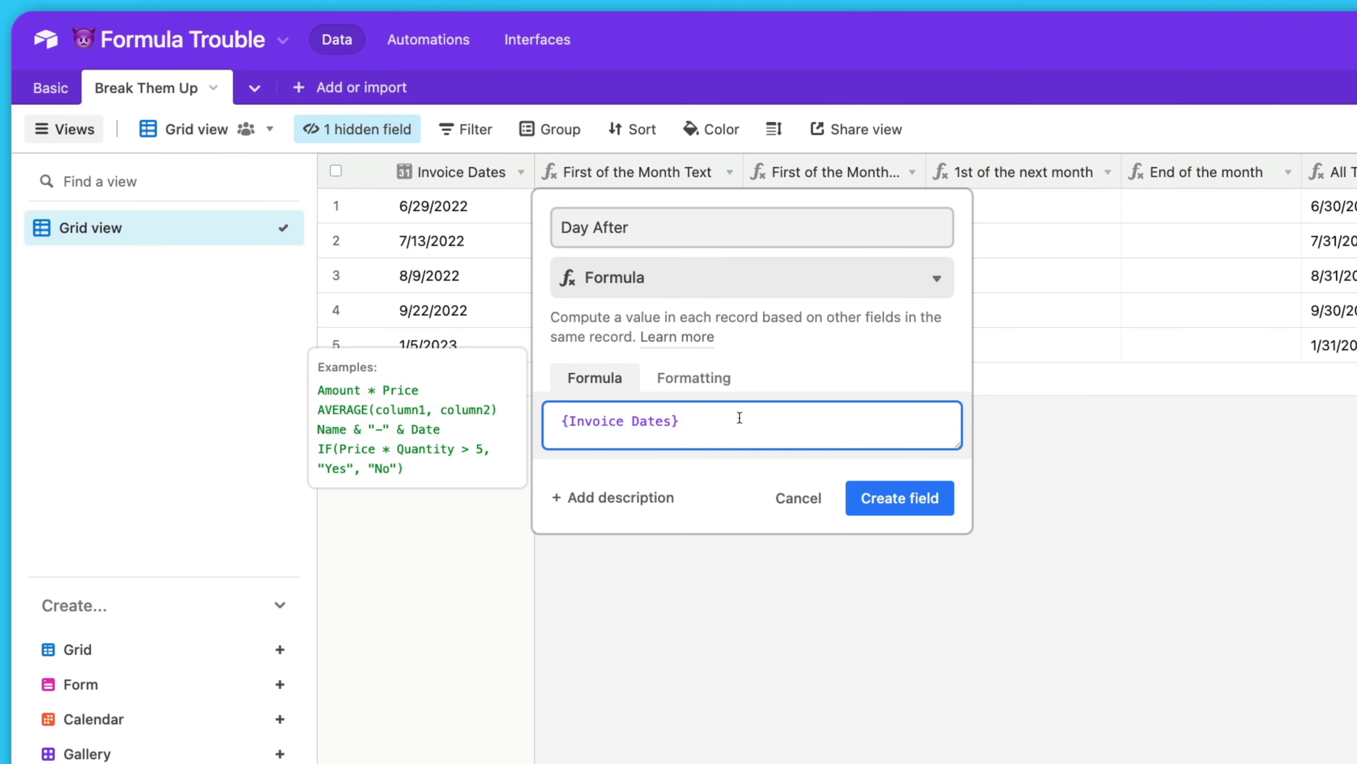
pyautogui.write('+1')
pyautogui.click(902, 495)
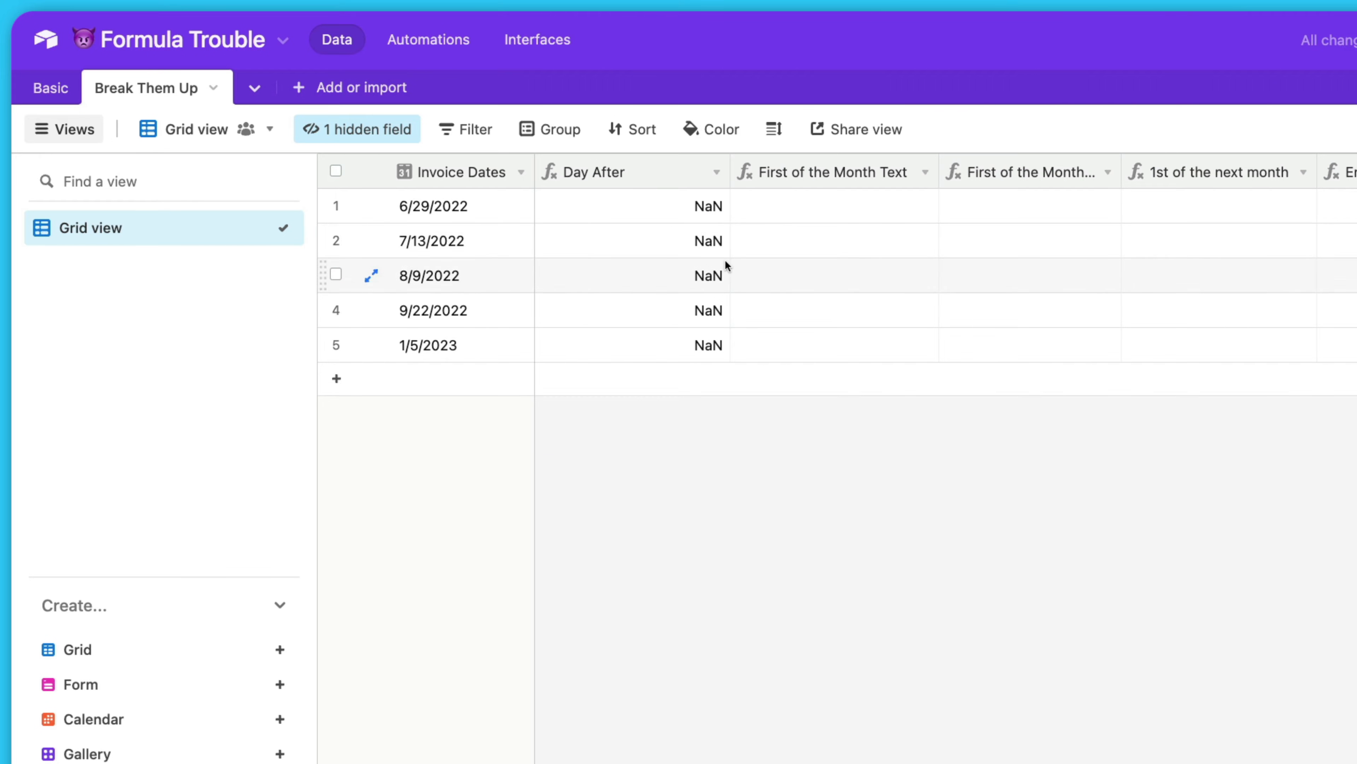
# - Change the Day After formula to DATEADD({Invoice Dates},1,'days') and save the field
pyautogui.doubleClick(641, 175)
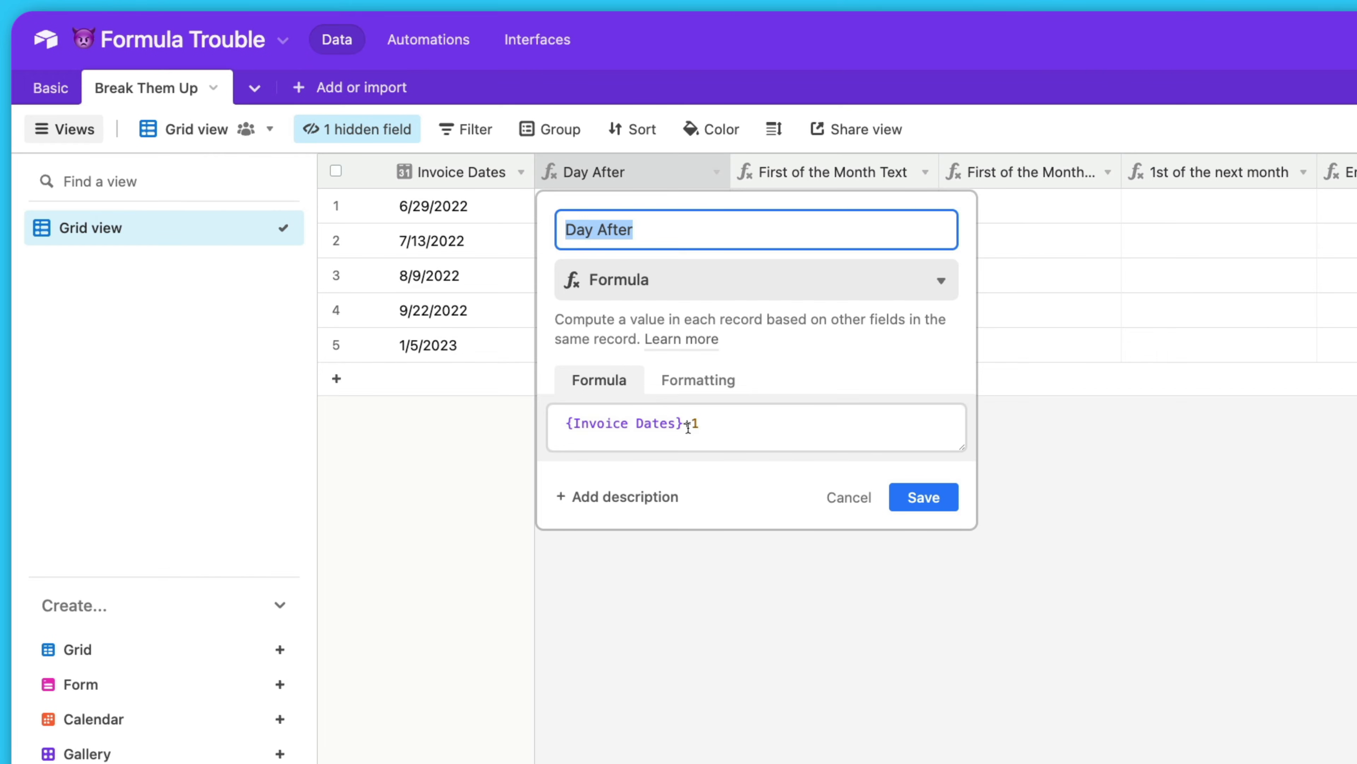
pyautogui.click(721, 424)
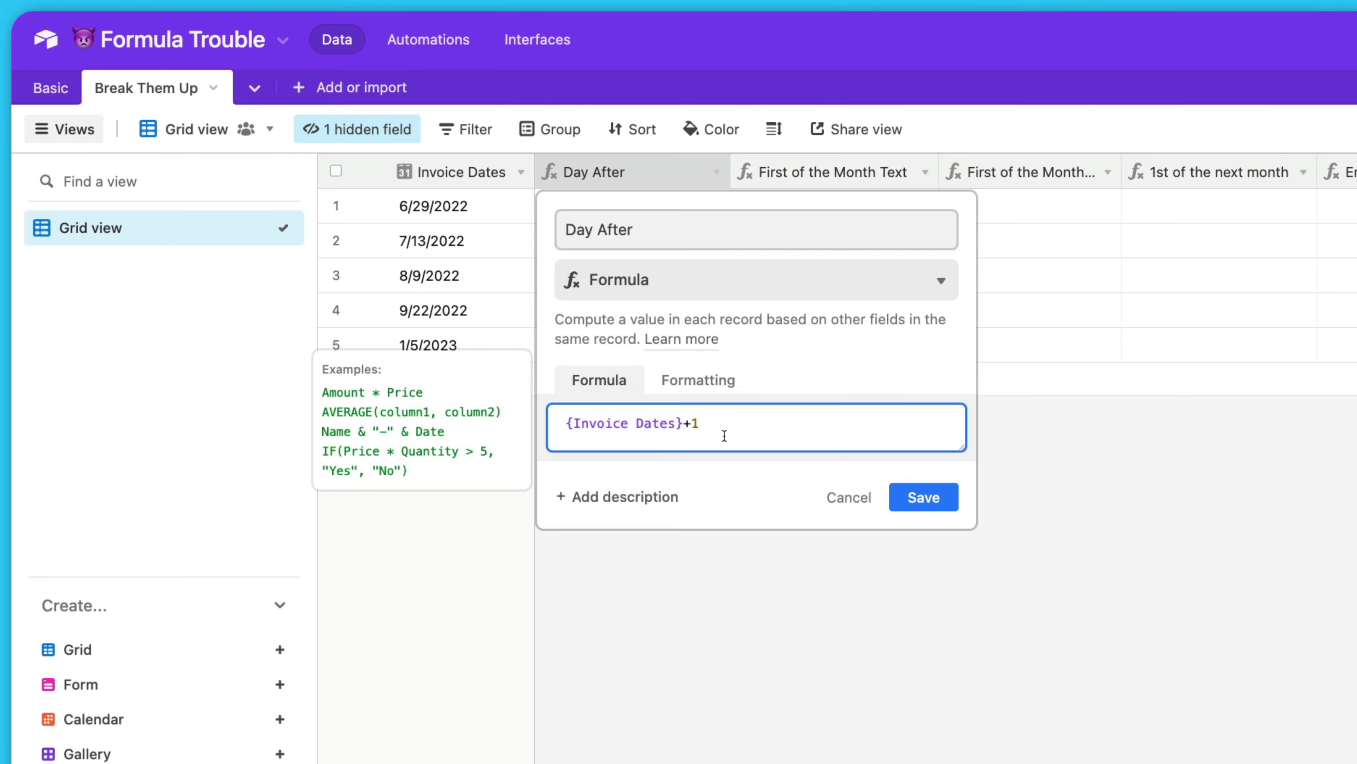
pyautogui.press('BackSpace')
pyautogui.press('BackSpace')
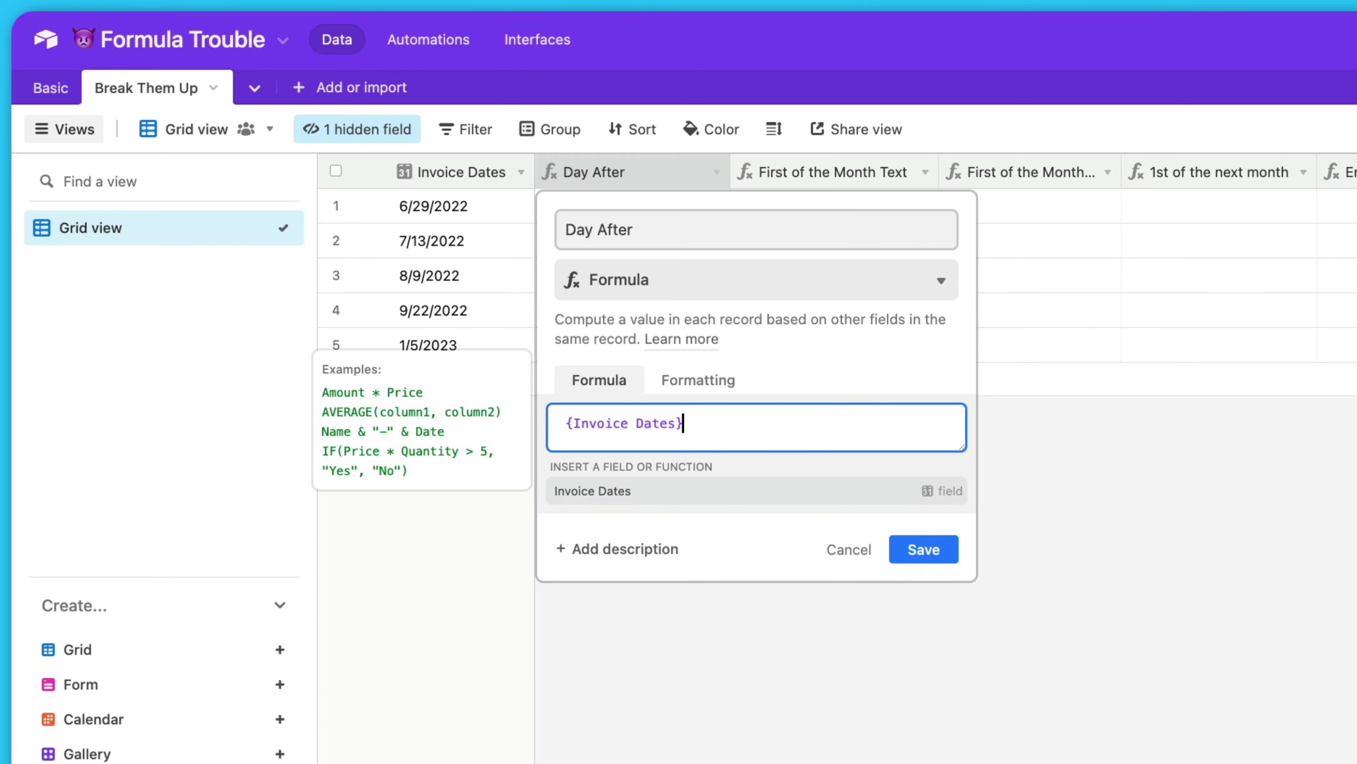
pyautogui.click(567, 423)
pyautogui.write('date')
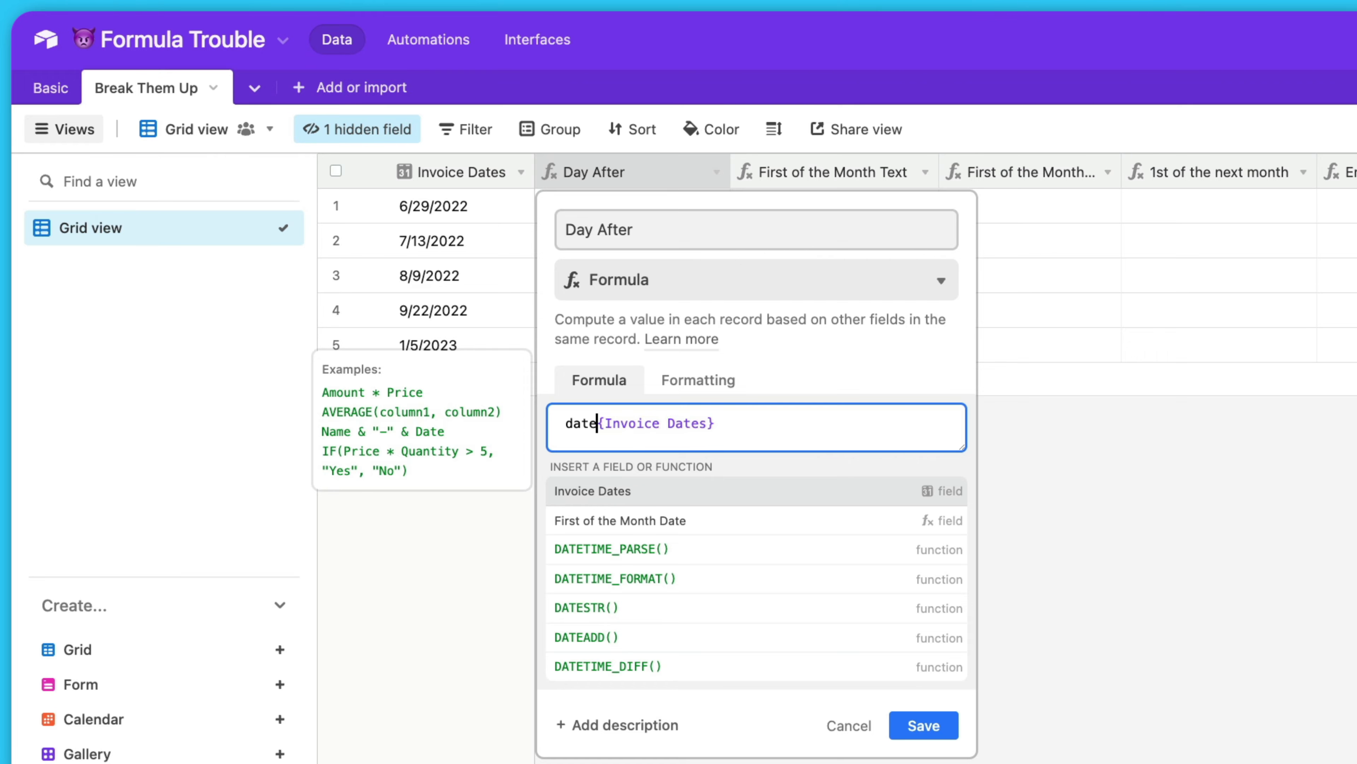
pyautogui.write('a')
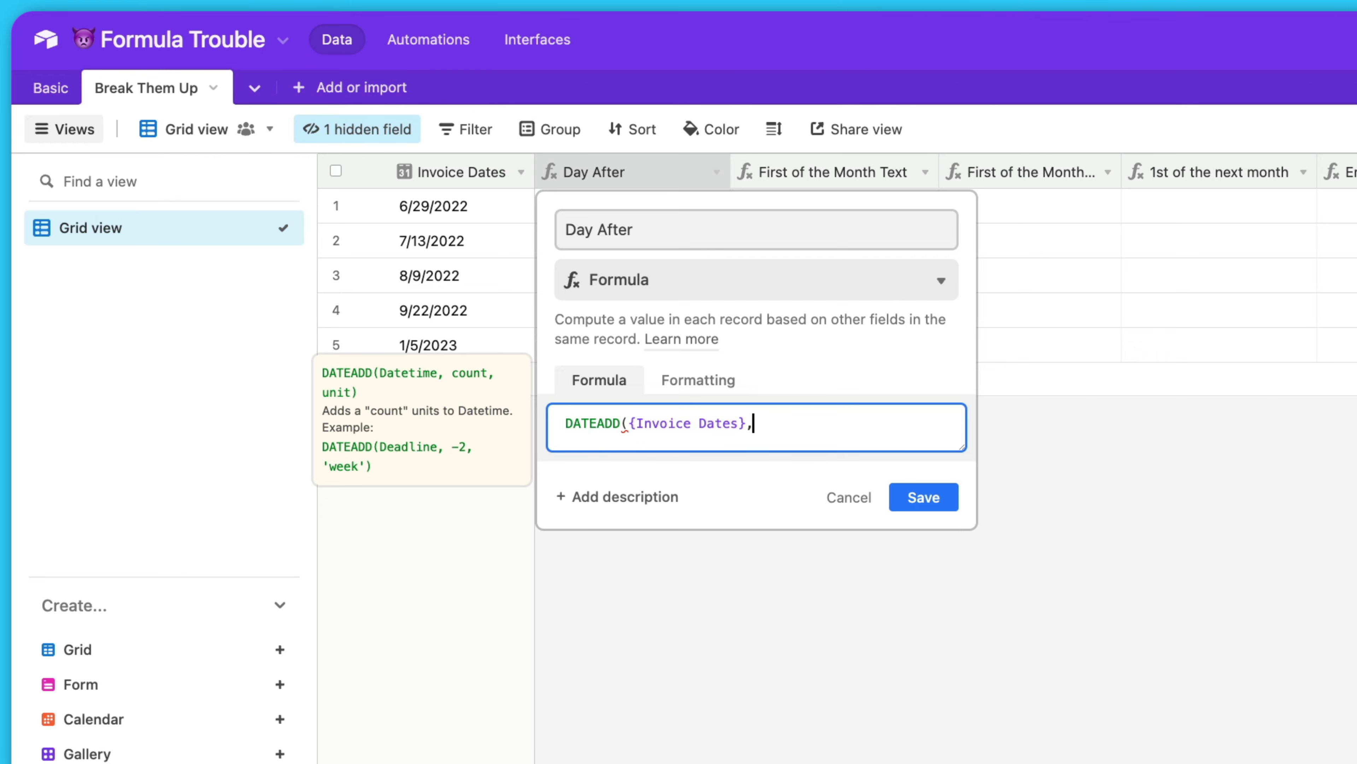
pyautogui.write("1,'days")
pyautogui.click(847, 430)
pyautogui.write(')')
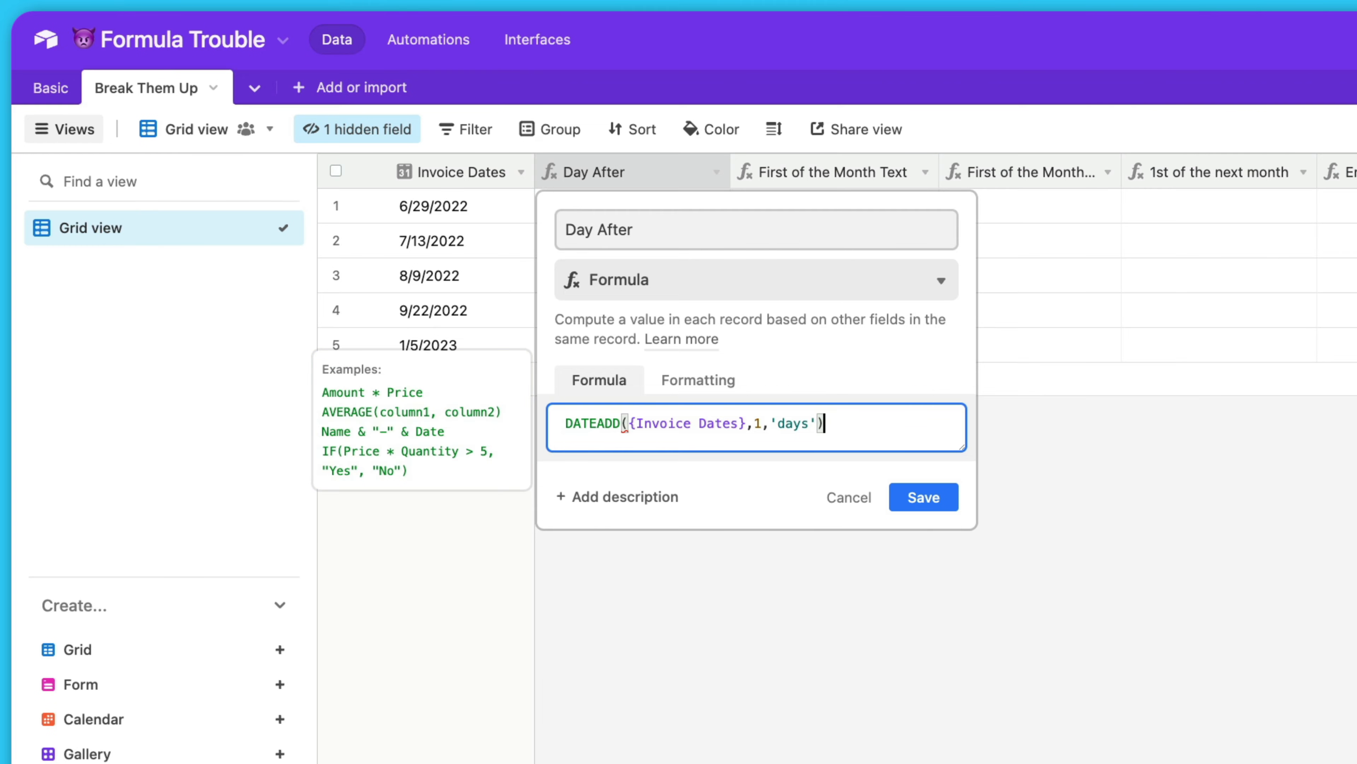
pyautogui.click(928, 500)
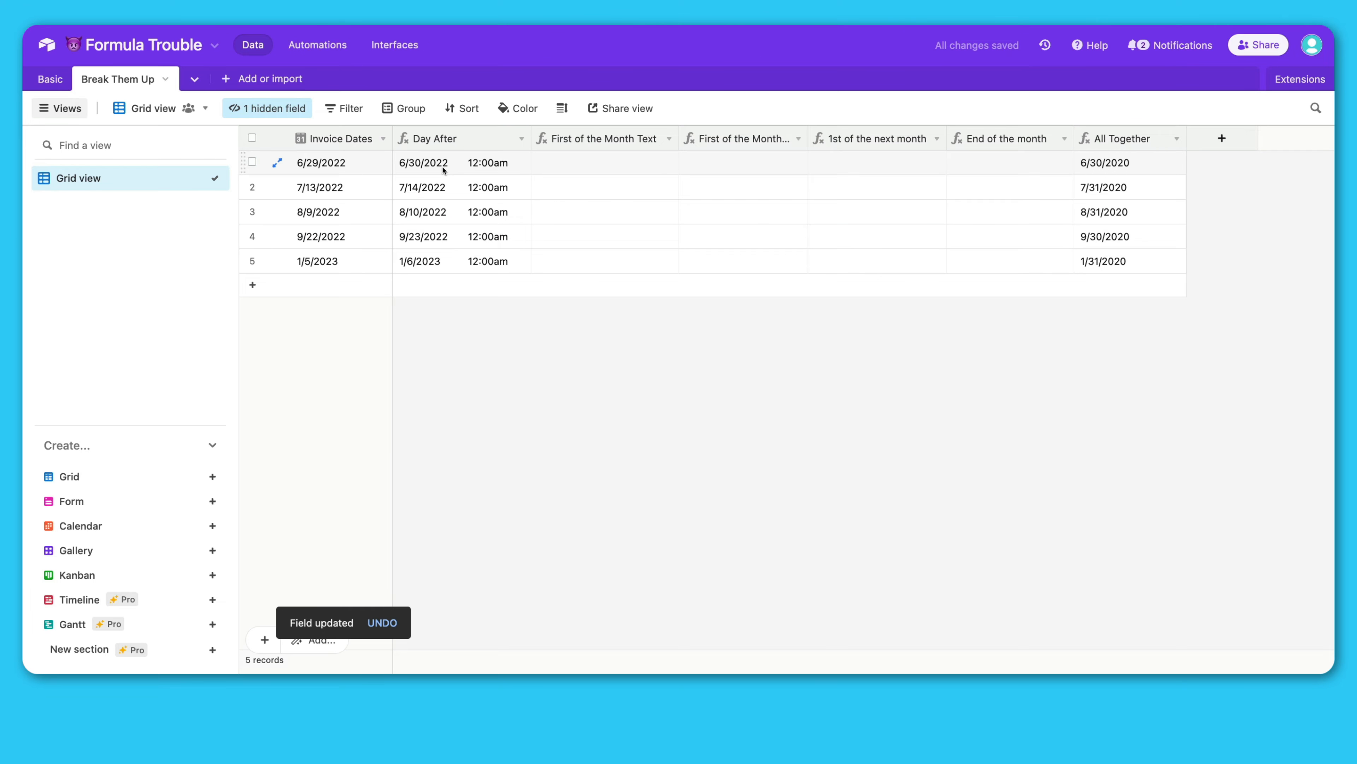
# - Delete the Day After field from the Break Them Up table
pyautogui.rightClick(449, 137)
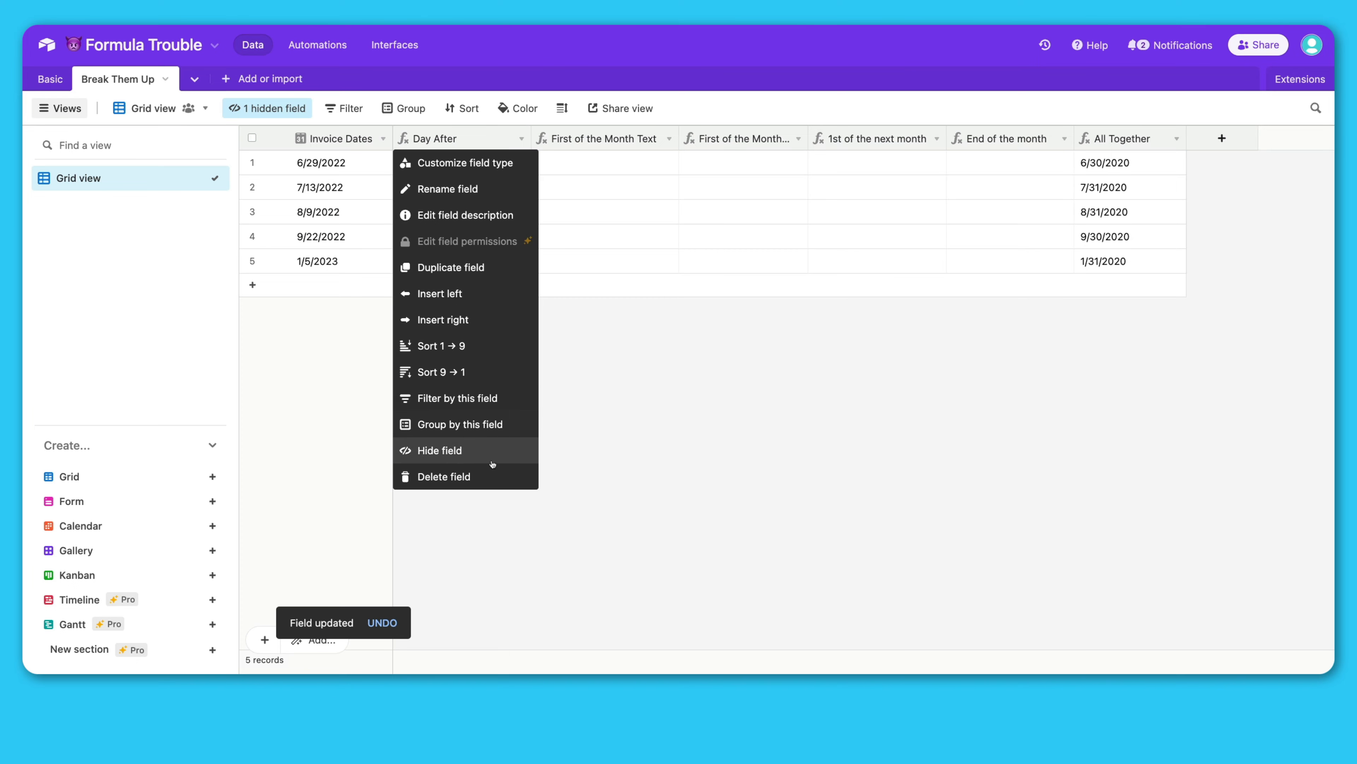
pyautogui.click(494, 473)
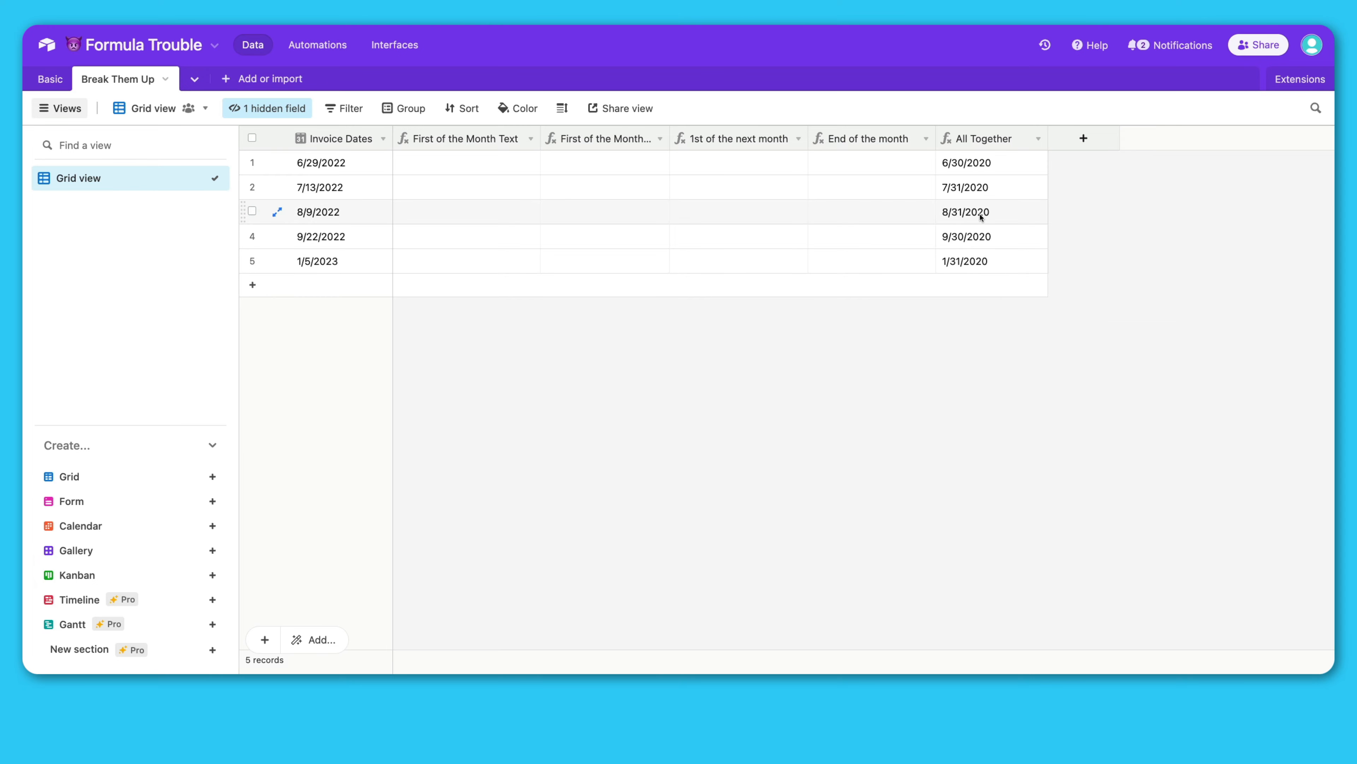
# - Examine the All Together field's nested formula of DATEADD, DATETIME_PARSE and DATETIME_FORMAT, closing the settings without changes
pyautogui.doubleClick(990, 143)
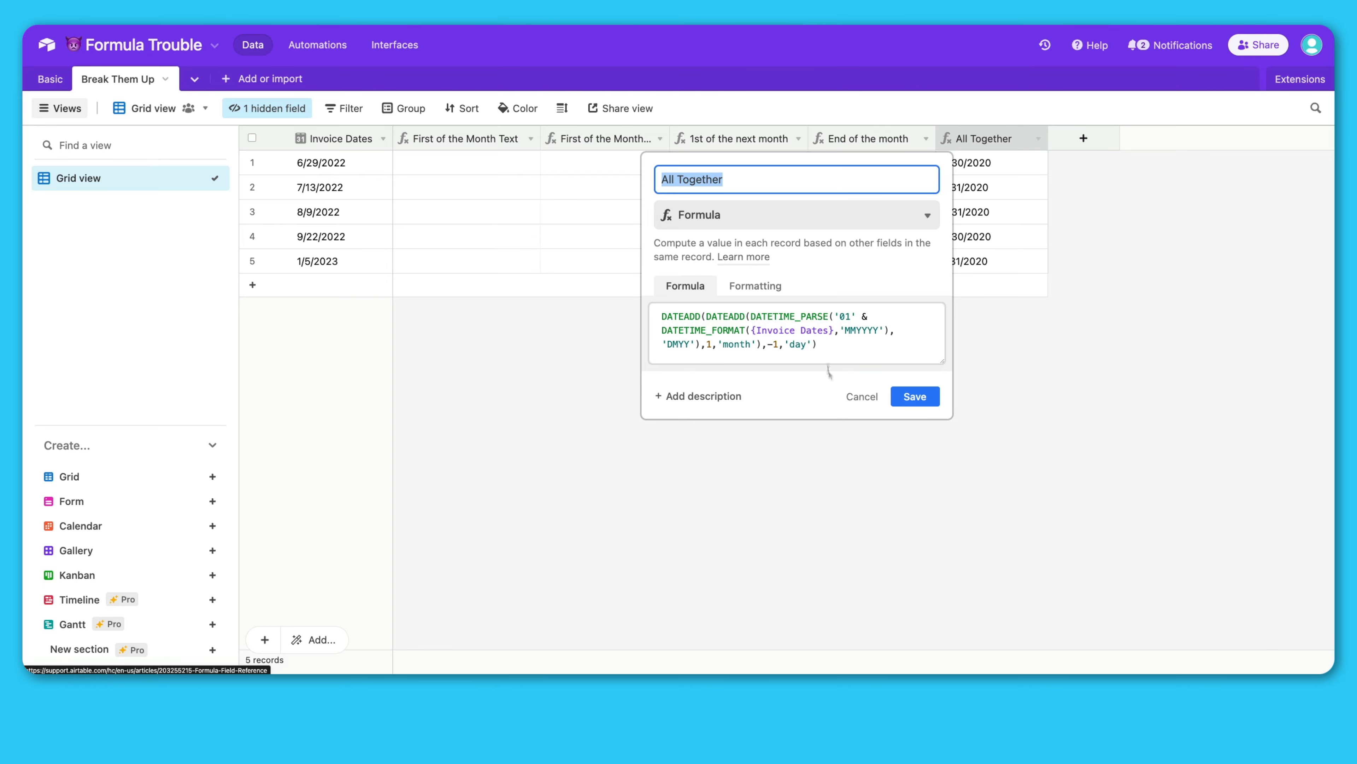
pyautogui.click(860, 397)
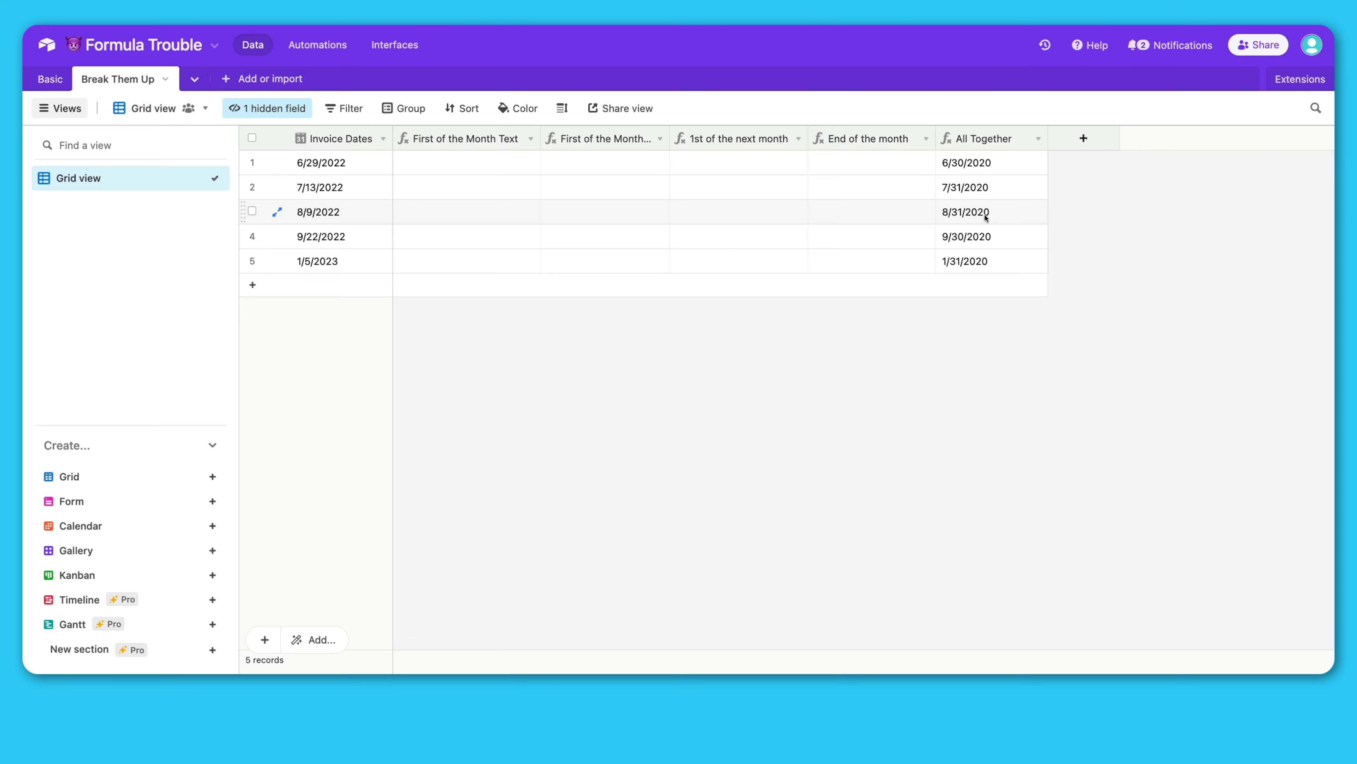
pyautogui.doubleClick(986, 139)
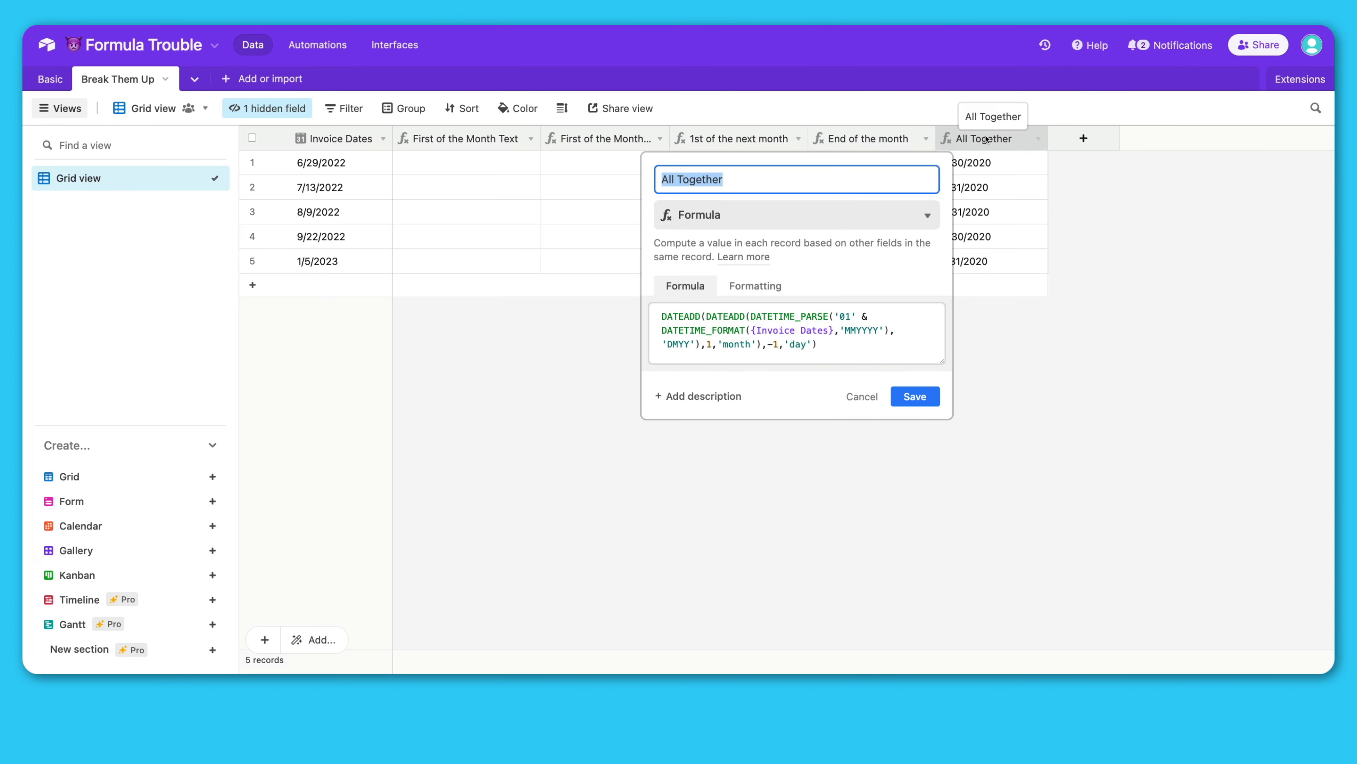
pyautogui.press('Escape')
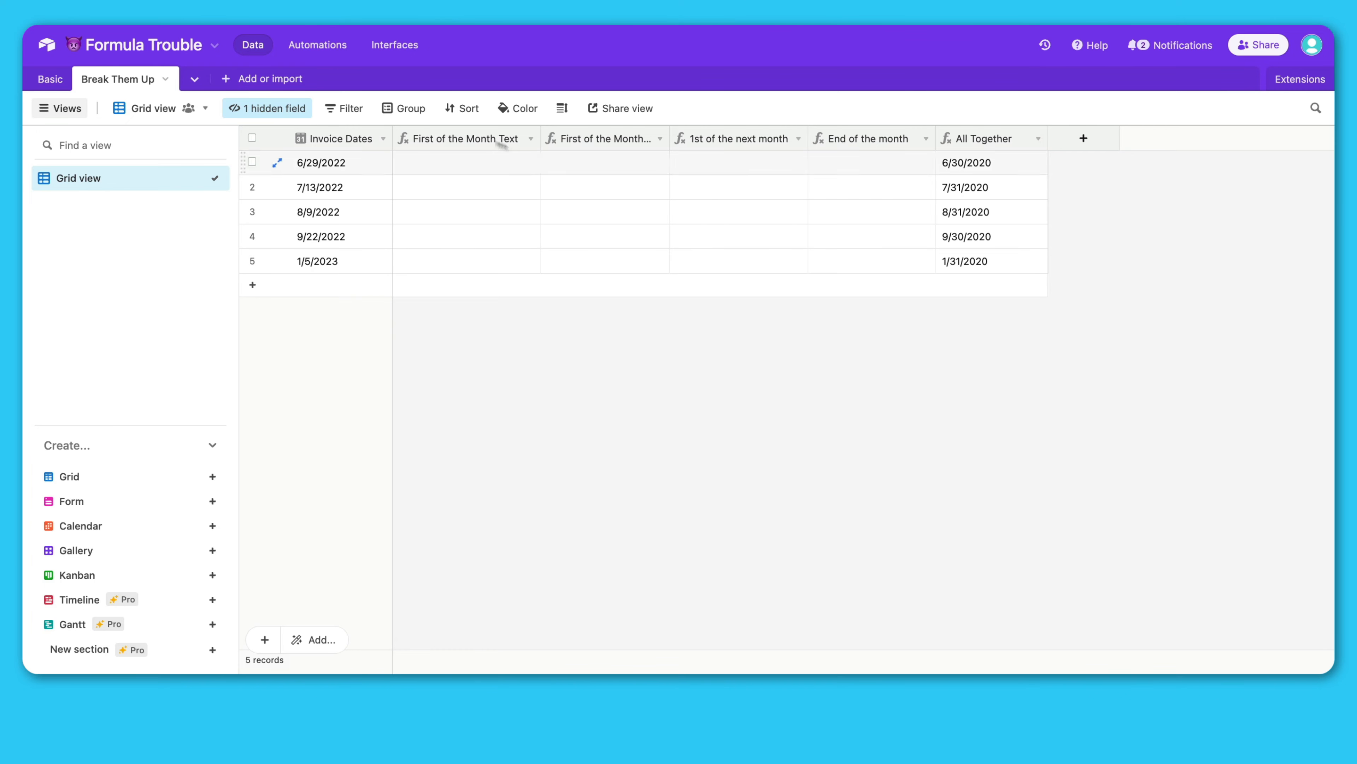
# - Put 01 inside the quotes of the First of the Month Text formula and add an & operator after it
pyautogui.doubleClick(470, 140)
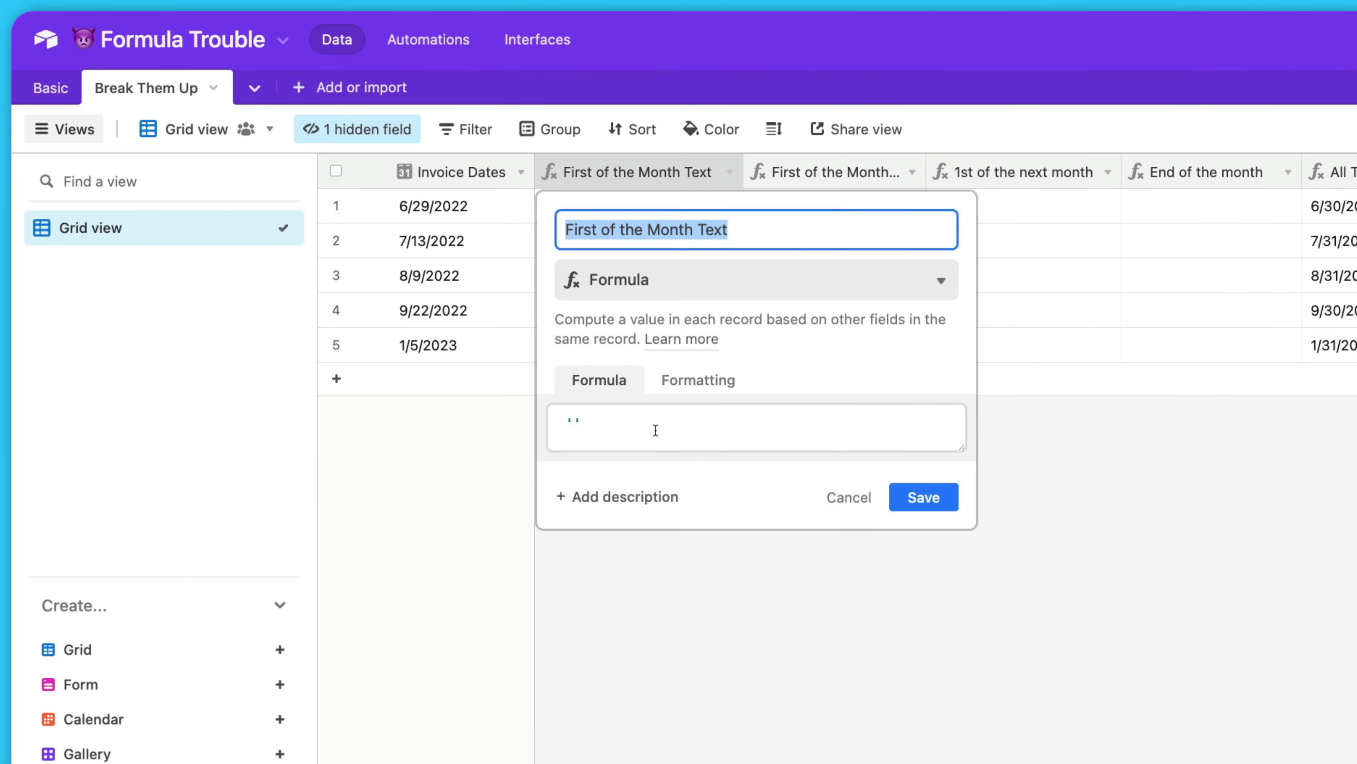
pyautogui.click(588, 386)
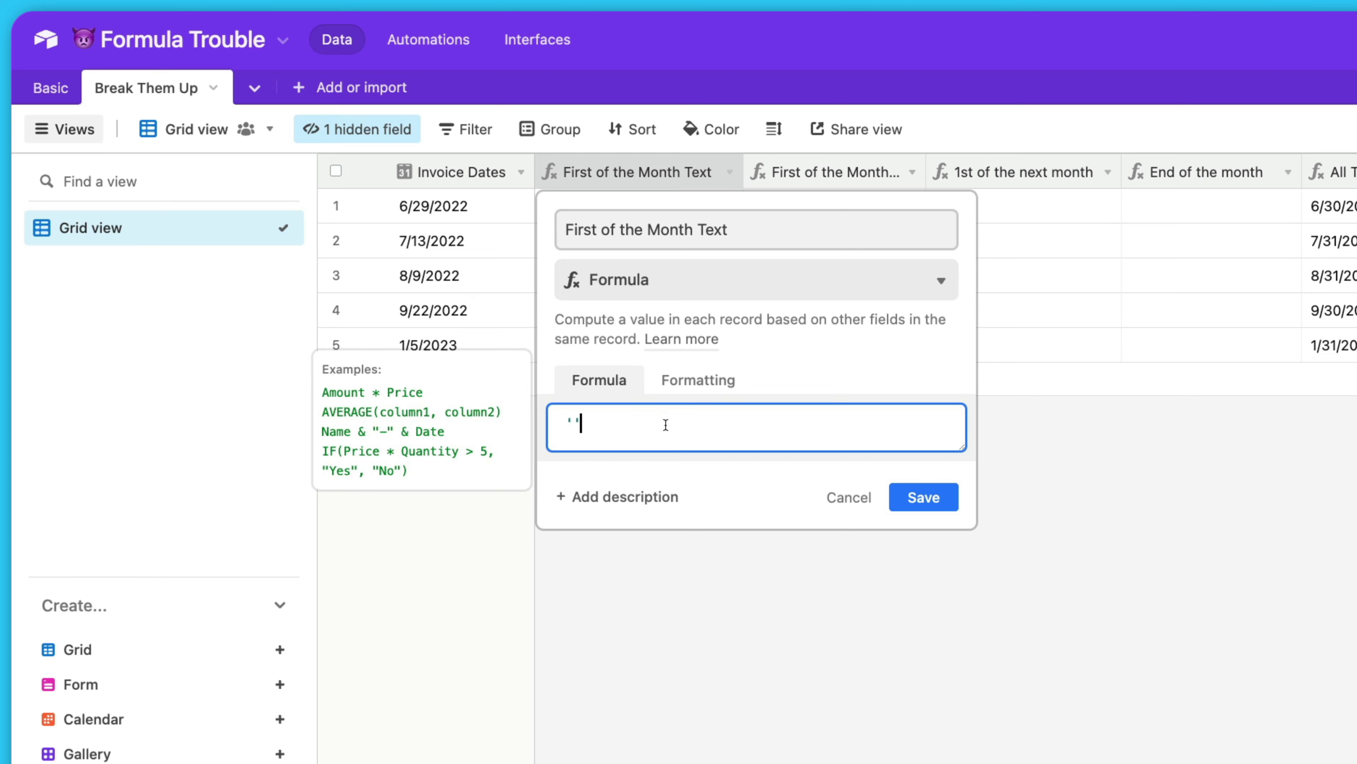
pyautogui.press('BackSpace')
pyautogui.write('01')
pyautogui.write("'")
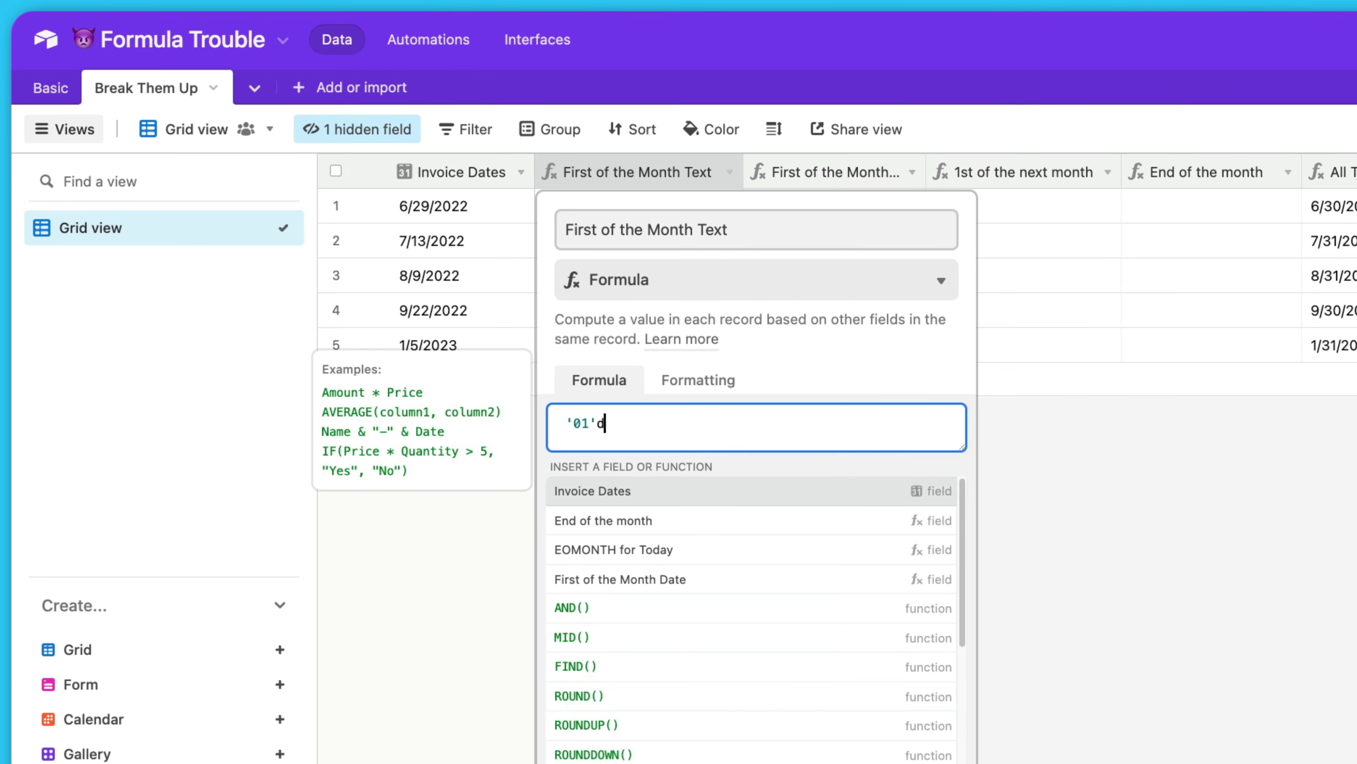
pyautogui.write('&')
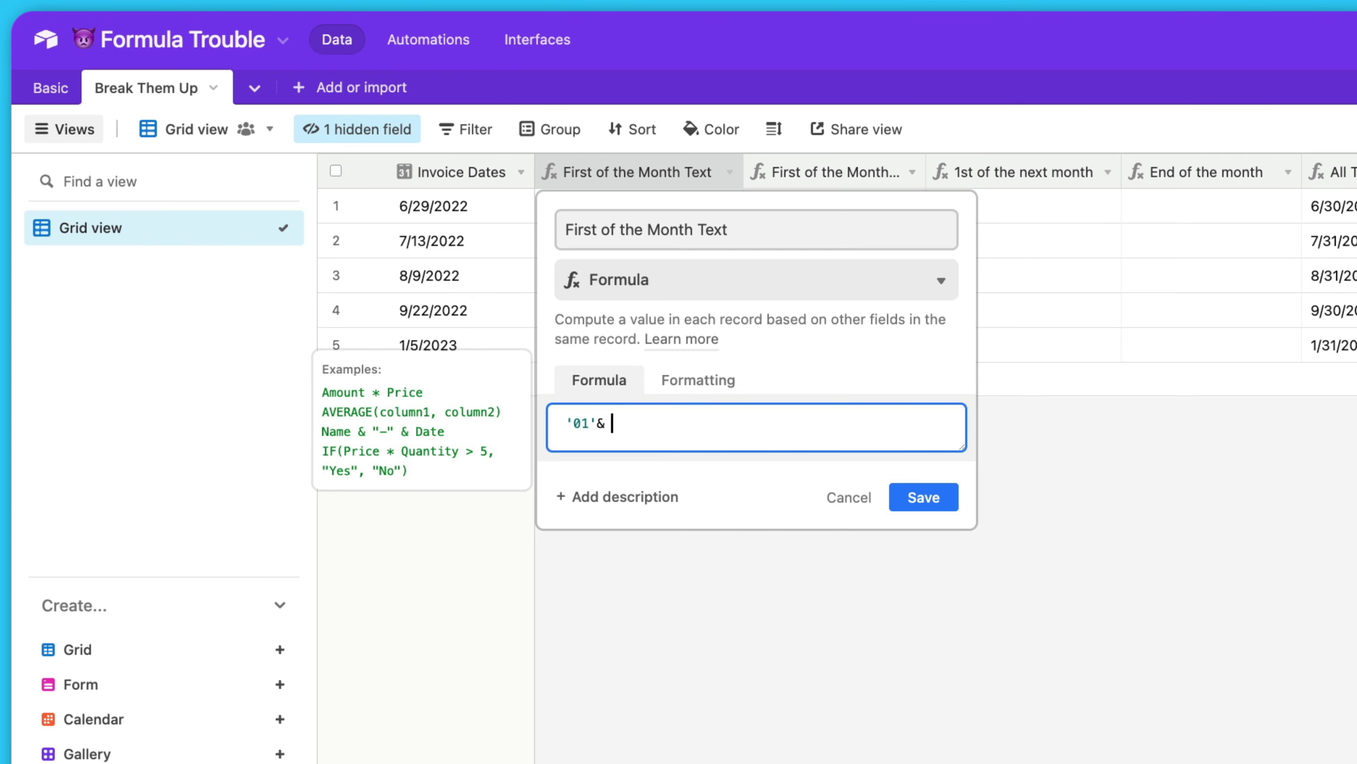
# - Complete the First of the Month Text formula with DATETIME_FORMAT({Invoice Dates},'MMYYYY') after the & operator and save the field
pyautogui.write(' datet')
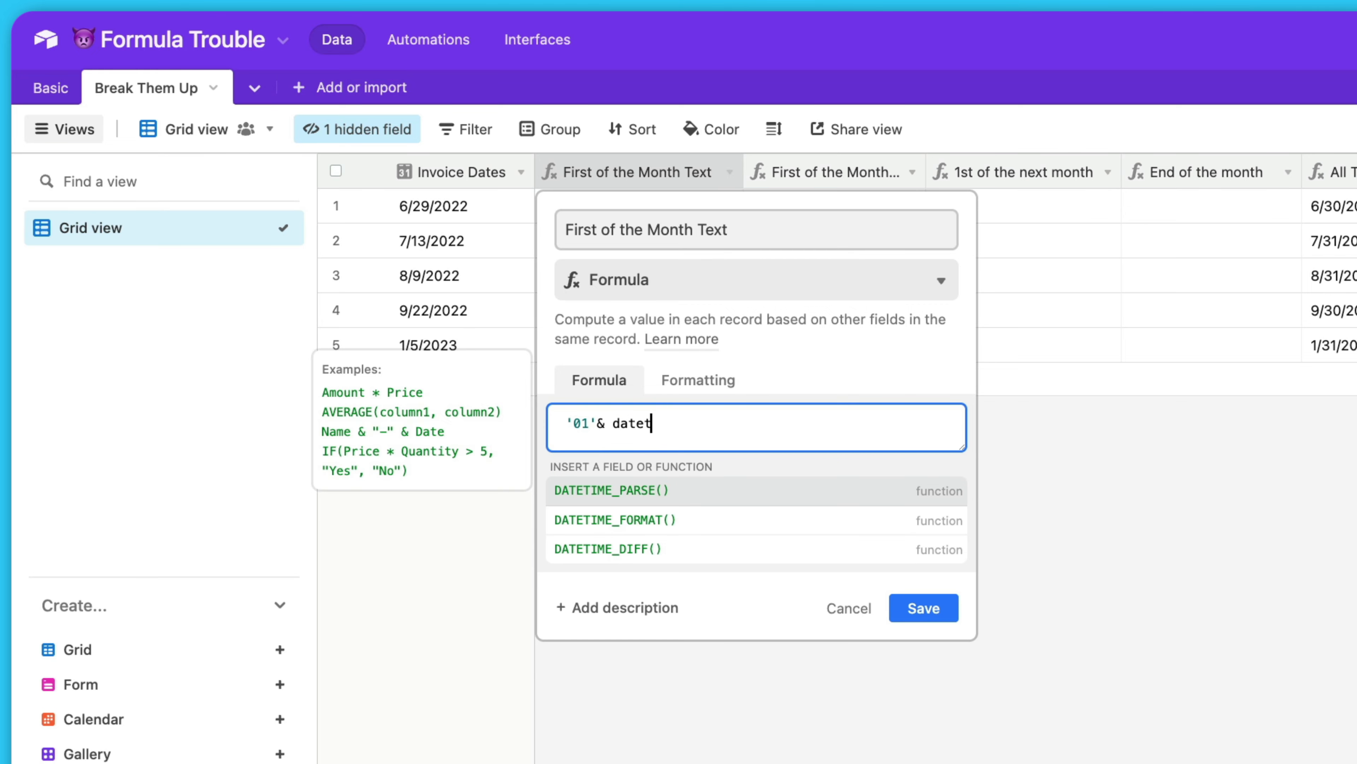
pyautogui.click(682, 522)
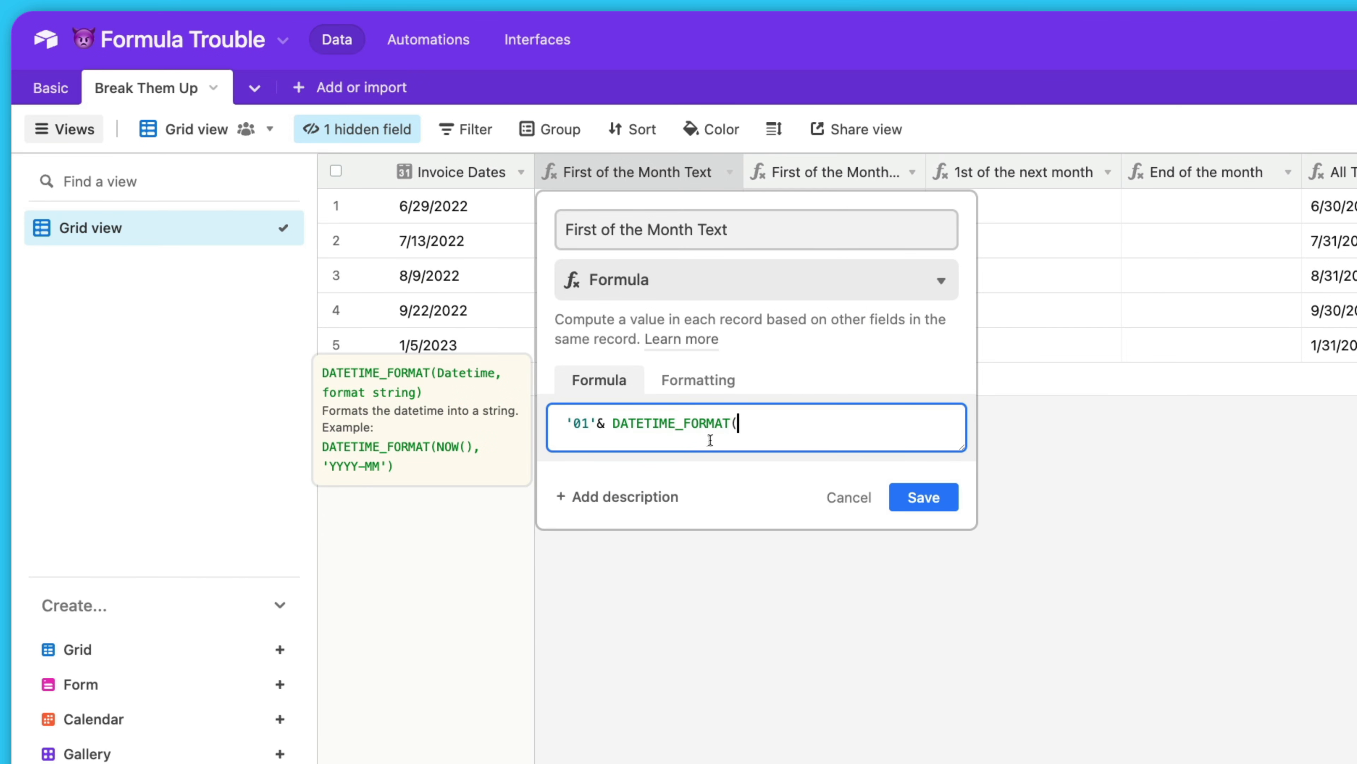
pyautogui.write('invoi')
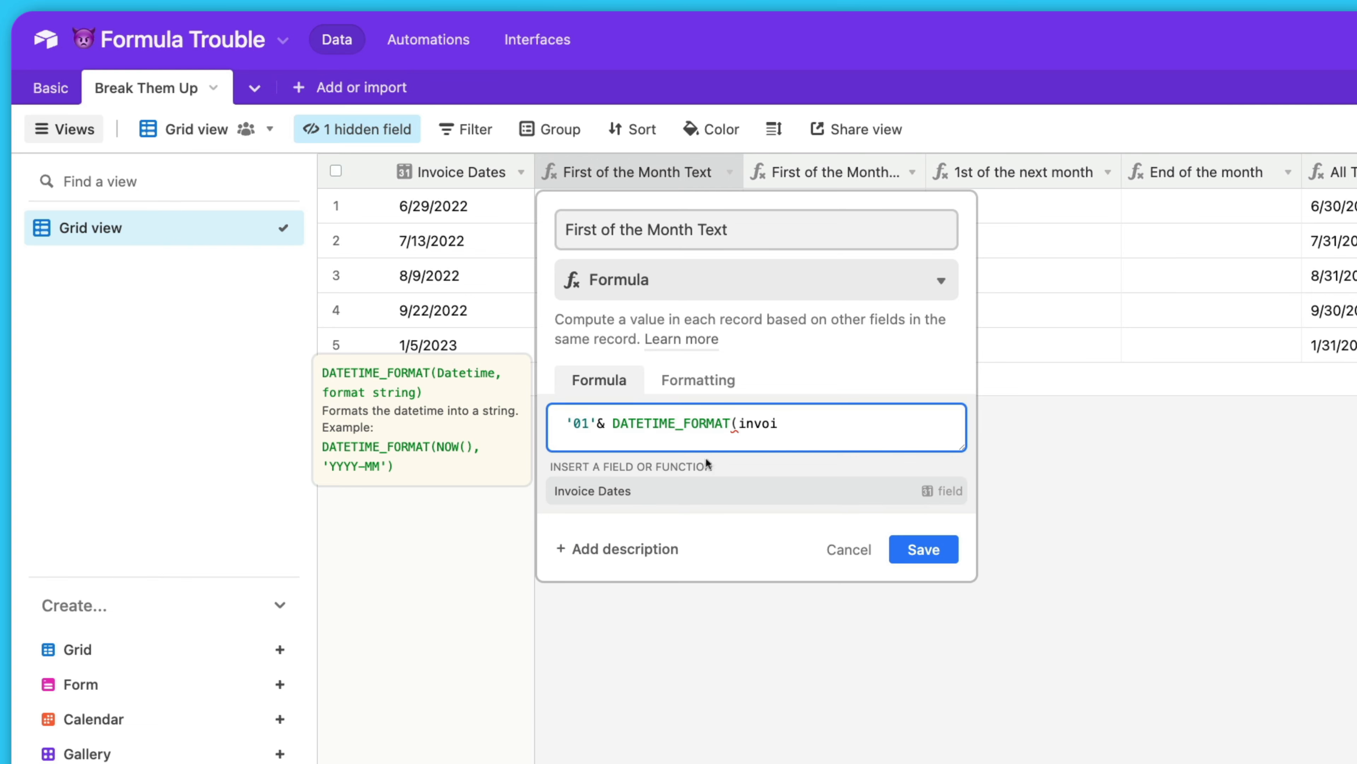
pyautogui.click(706, 493)
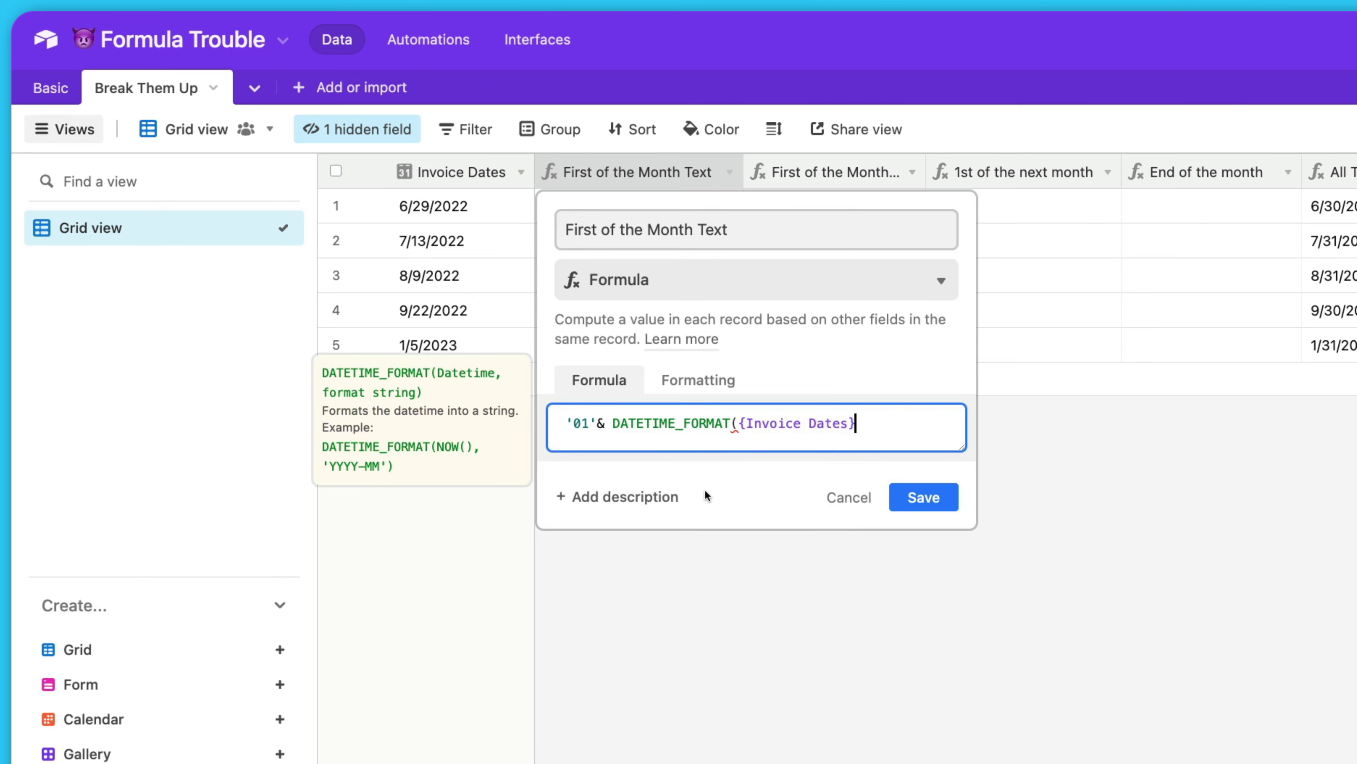
pyautogui.write(",'MMYYYY")
pyautogui.click(930, 420)
pyautogui.write(')')
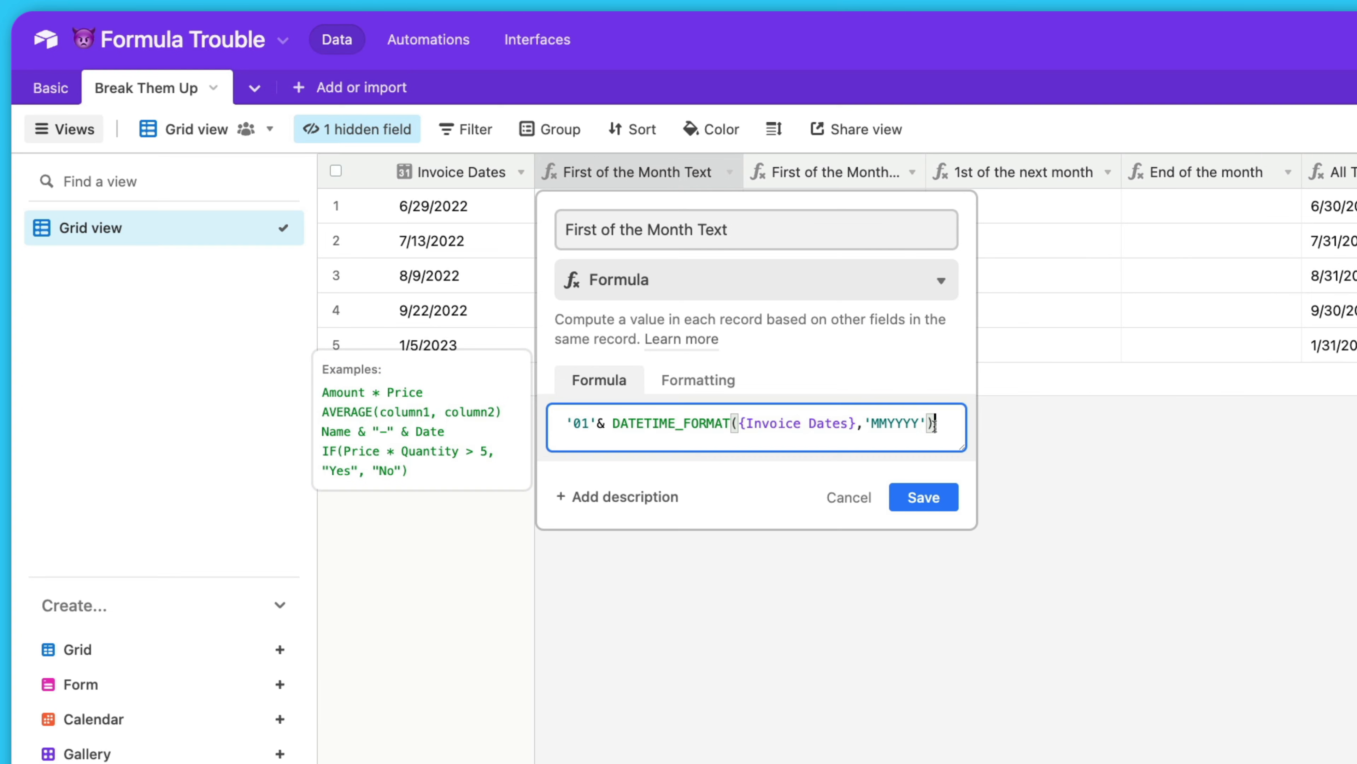
pyautogui.click(935, 499)
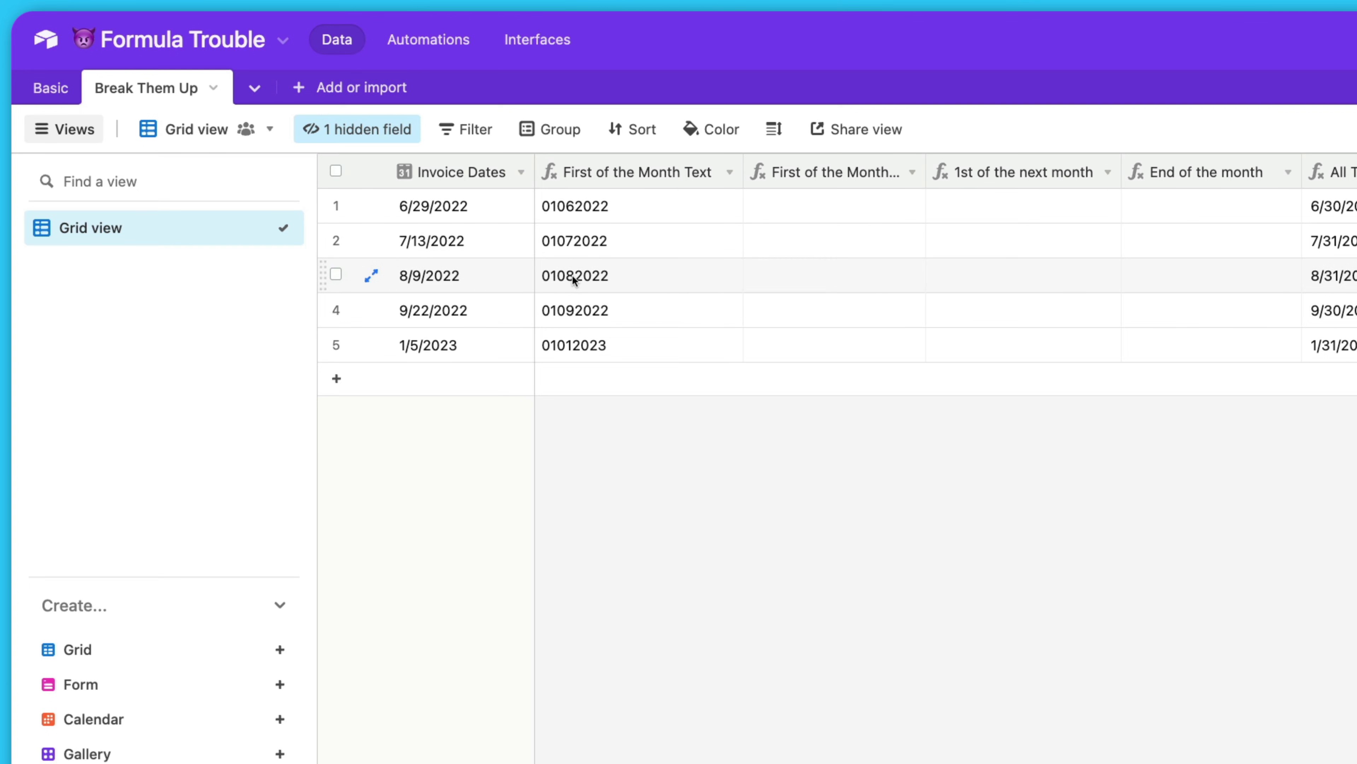
# - Set the First of the Month Date formula to DATETIME_PARSE({First of the Month Text},'DDMMYYYY') and save the field
pyautogui.doubleClick(827, 176)
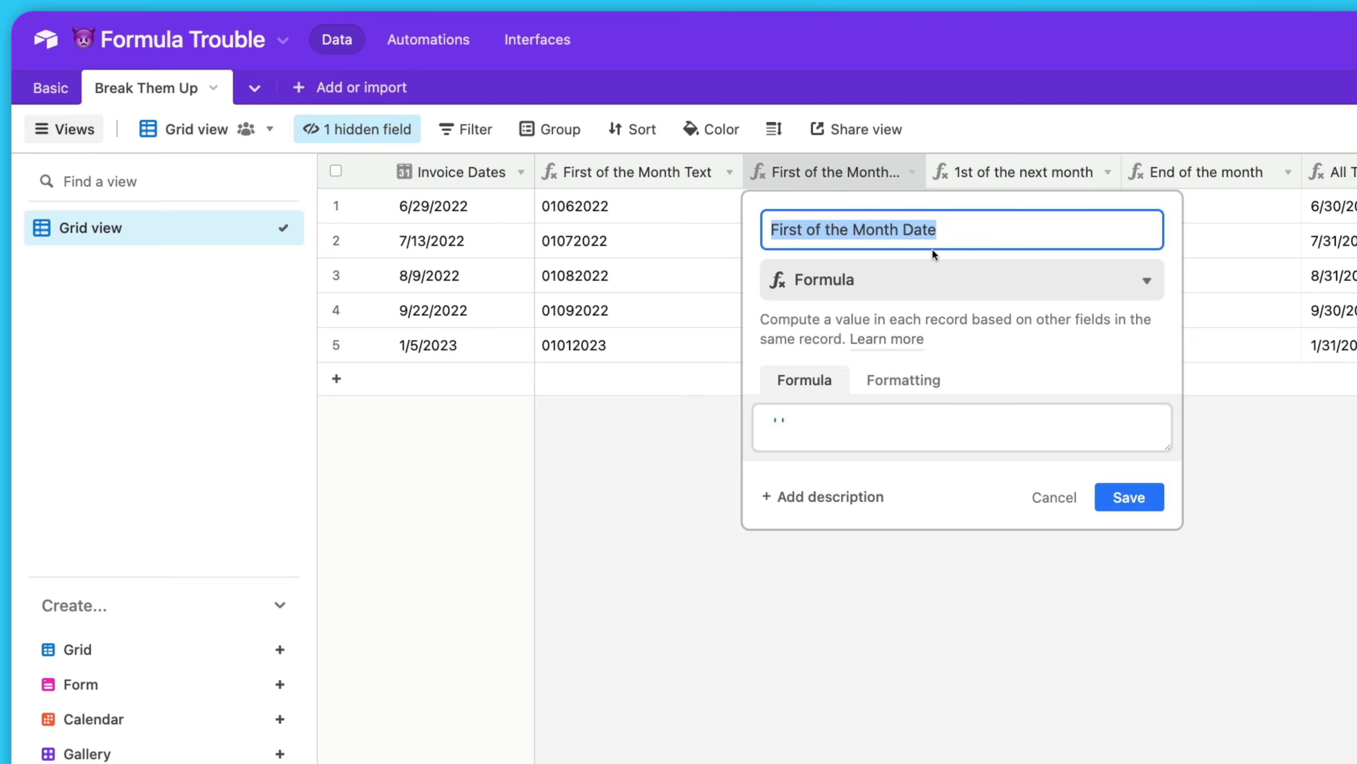
pyautogui.click(889, 427)
pyautogui.write('date')
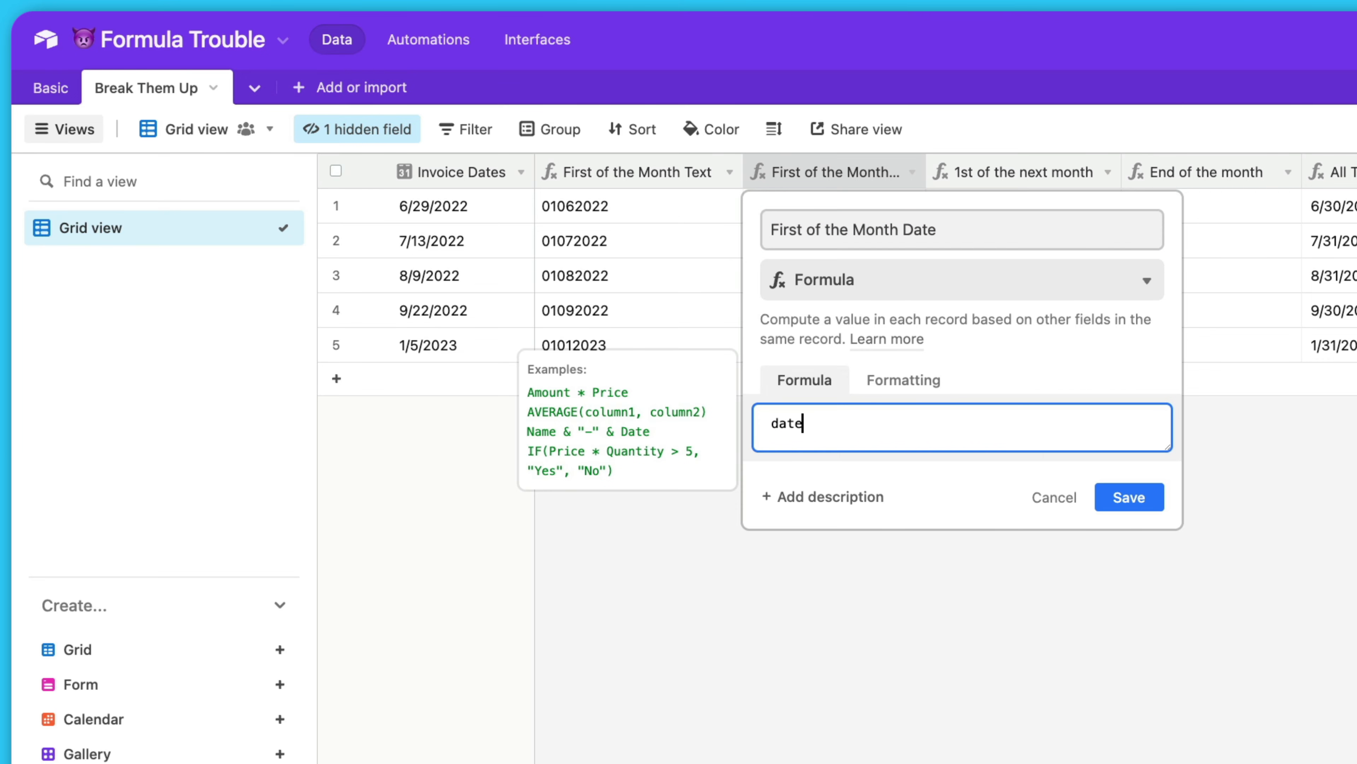
pyautogui.write('time')
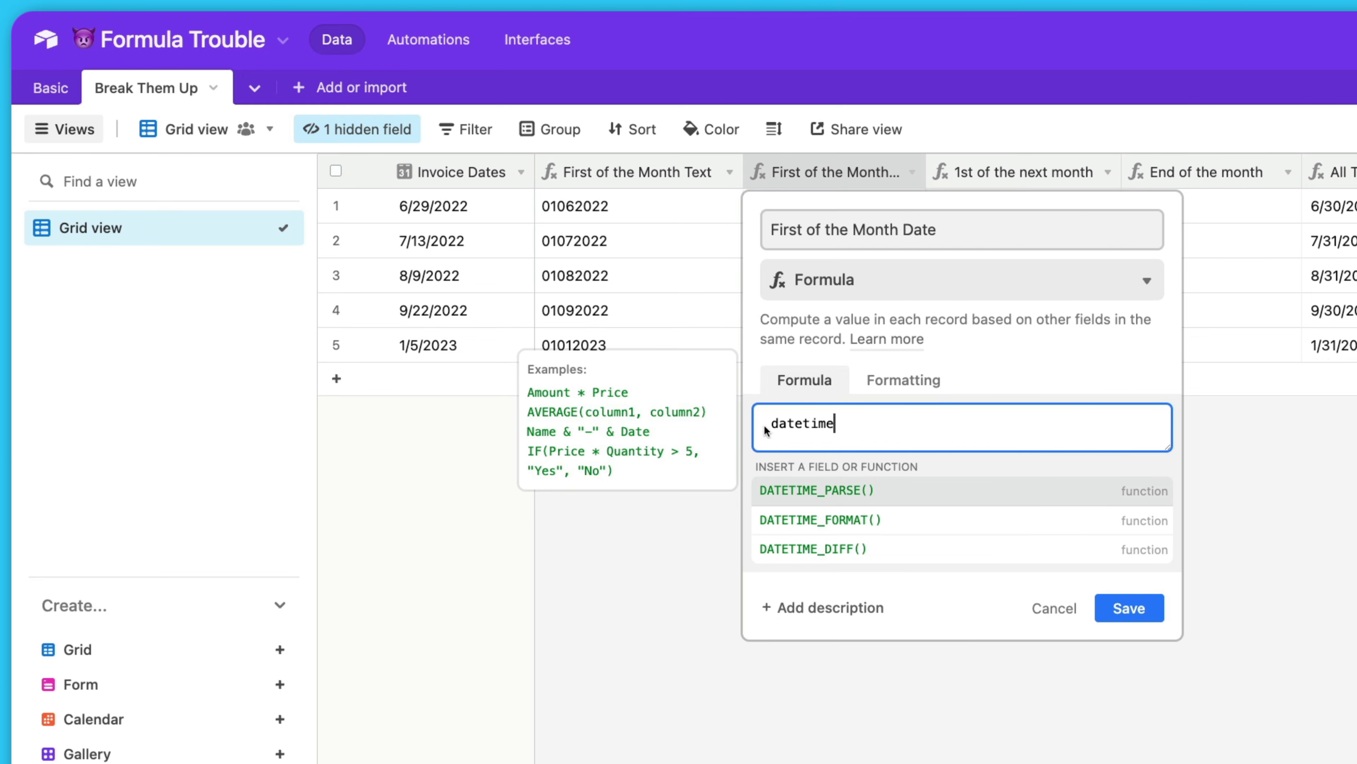
pyautogui.press('Return')
pyautogui.write('firs')
pyautogui.press('Return')
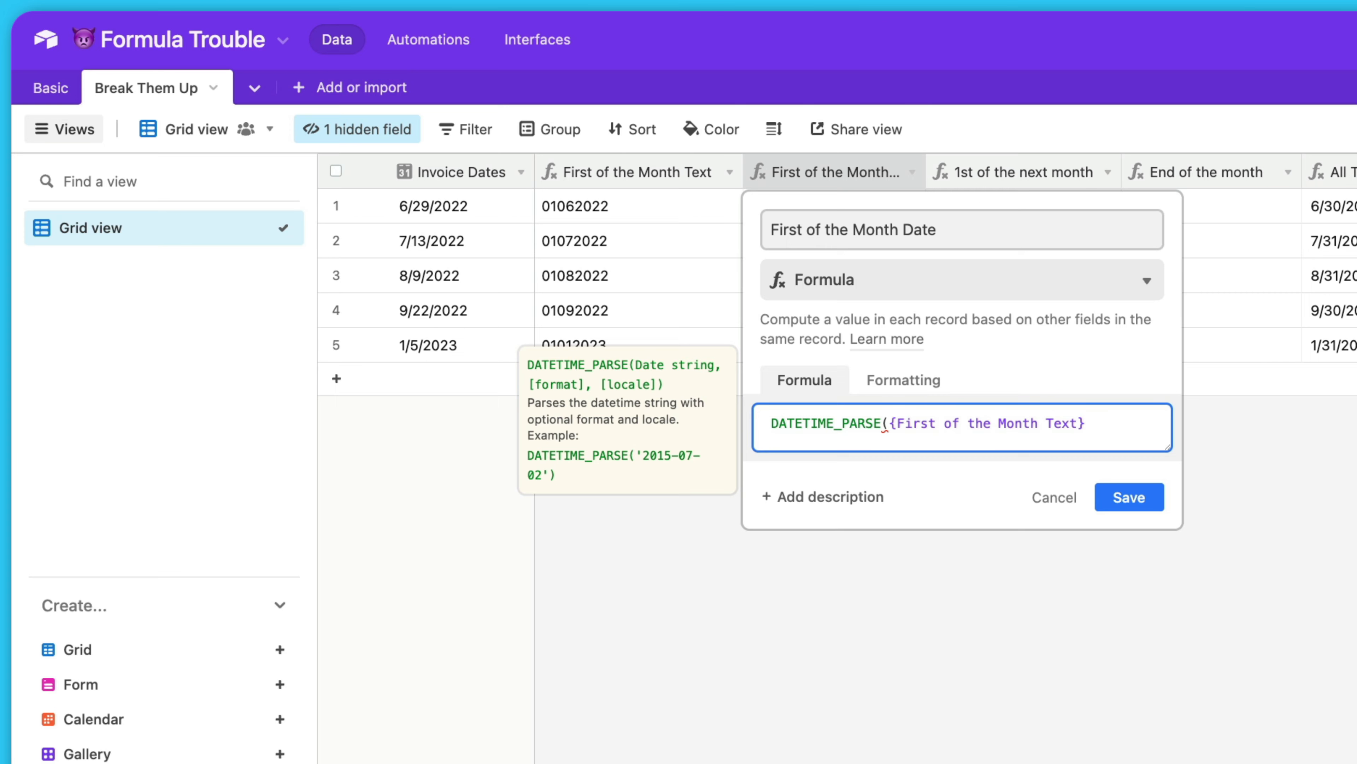
pyautogui.write(',')
pyautogui.write('DDMMYYYY')
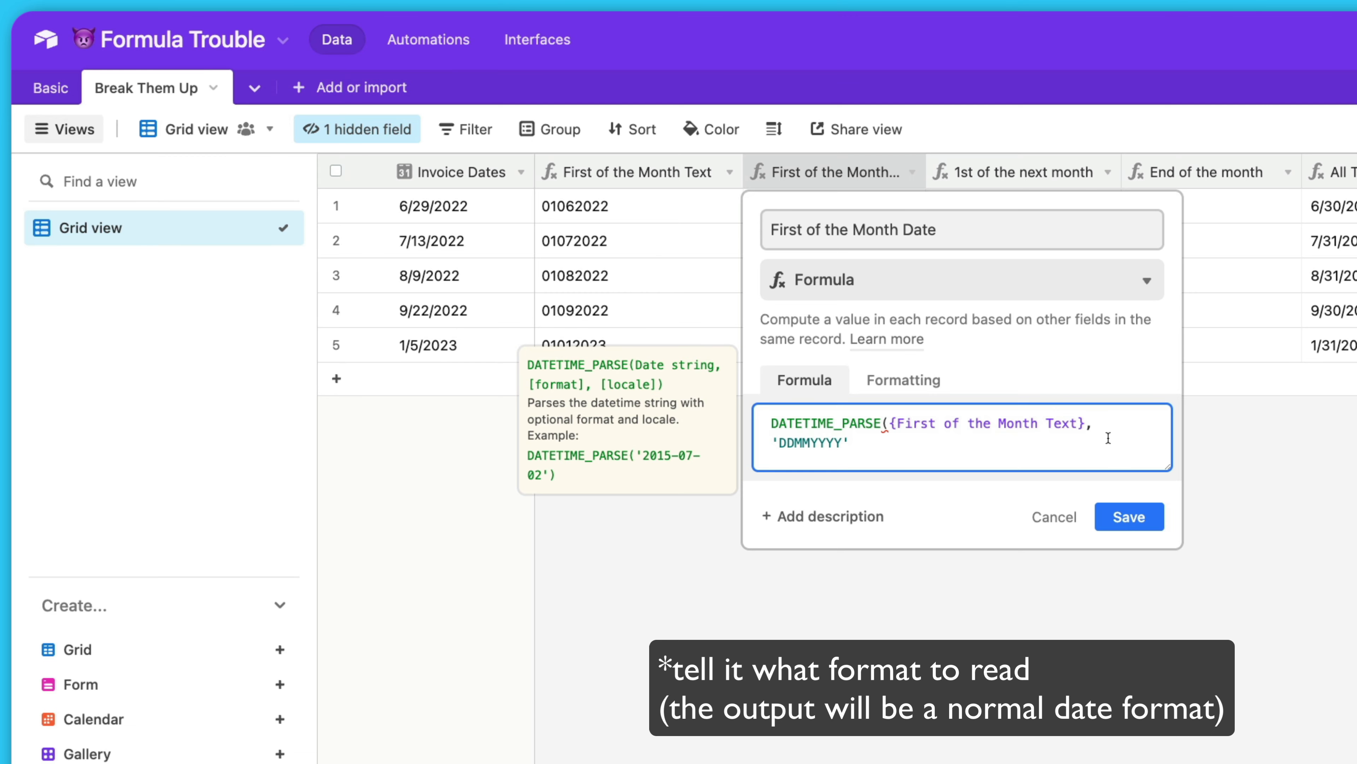
pyautogui.click(1090, 449)
pyautogui.write(')')
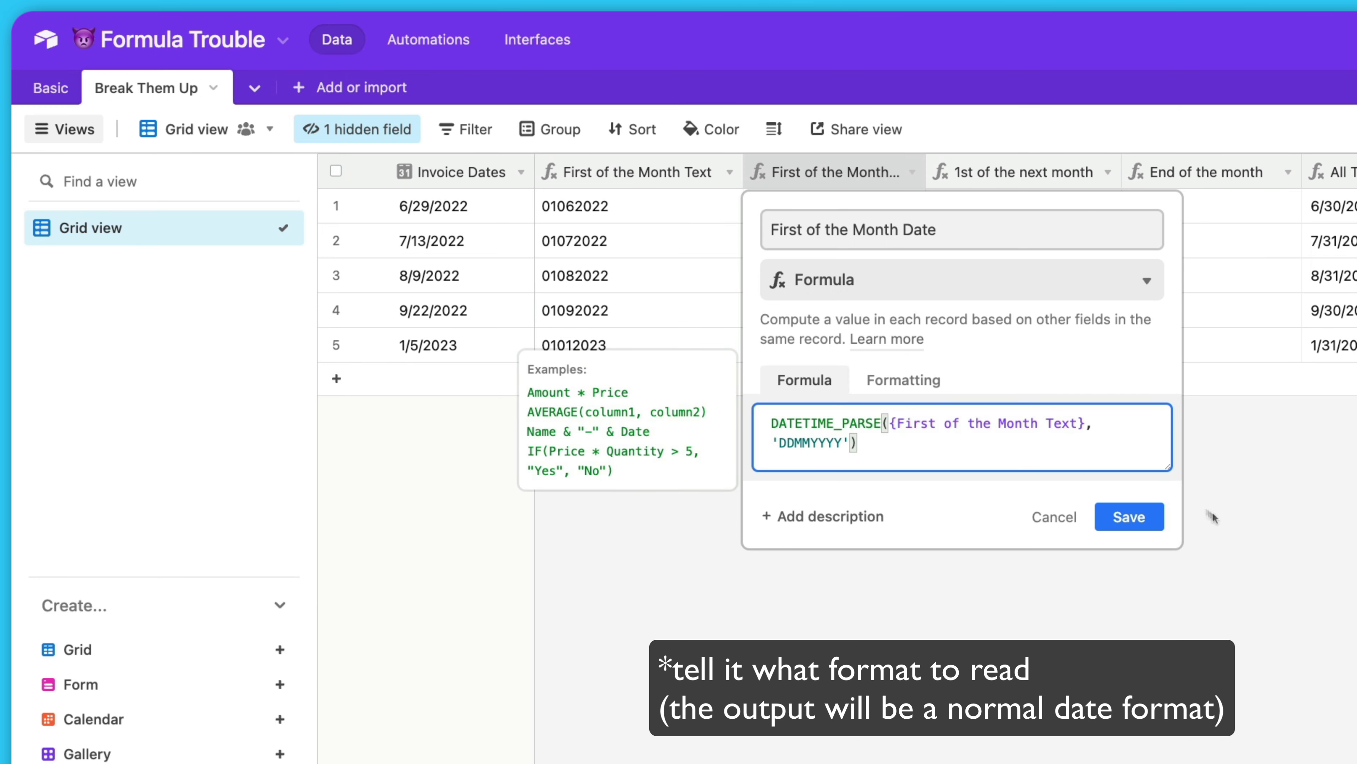
pyautogui.click(1127, 516)
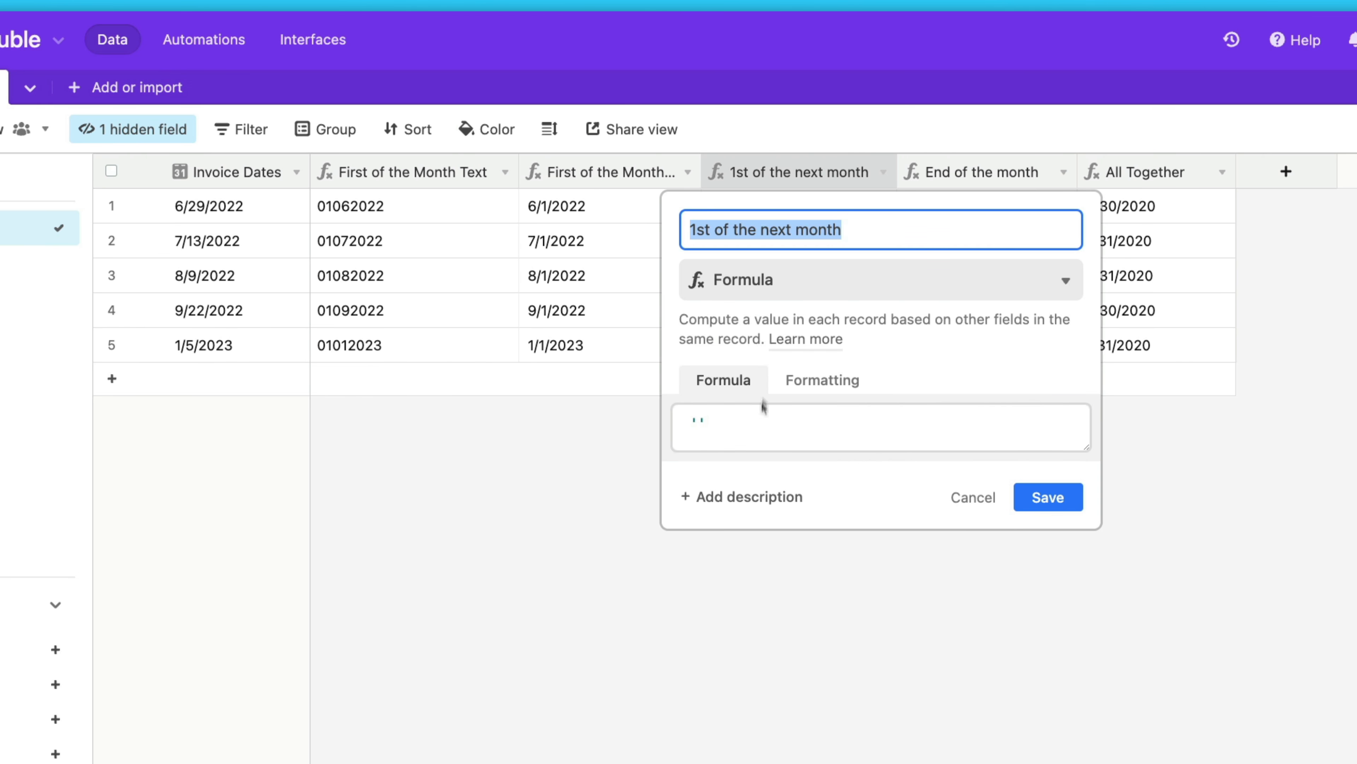
# - Replace the 1st of the next month formula with DATEADD({First of the Month Date},1,'month') and save the field
pyautogui.click(761, 426)
pyautogui.moveTo(739, 421); pyautogui.dragTo(656, 429)
pyautogui.write('date')
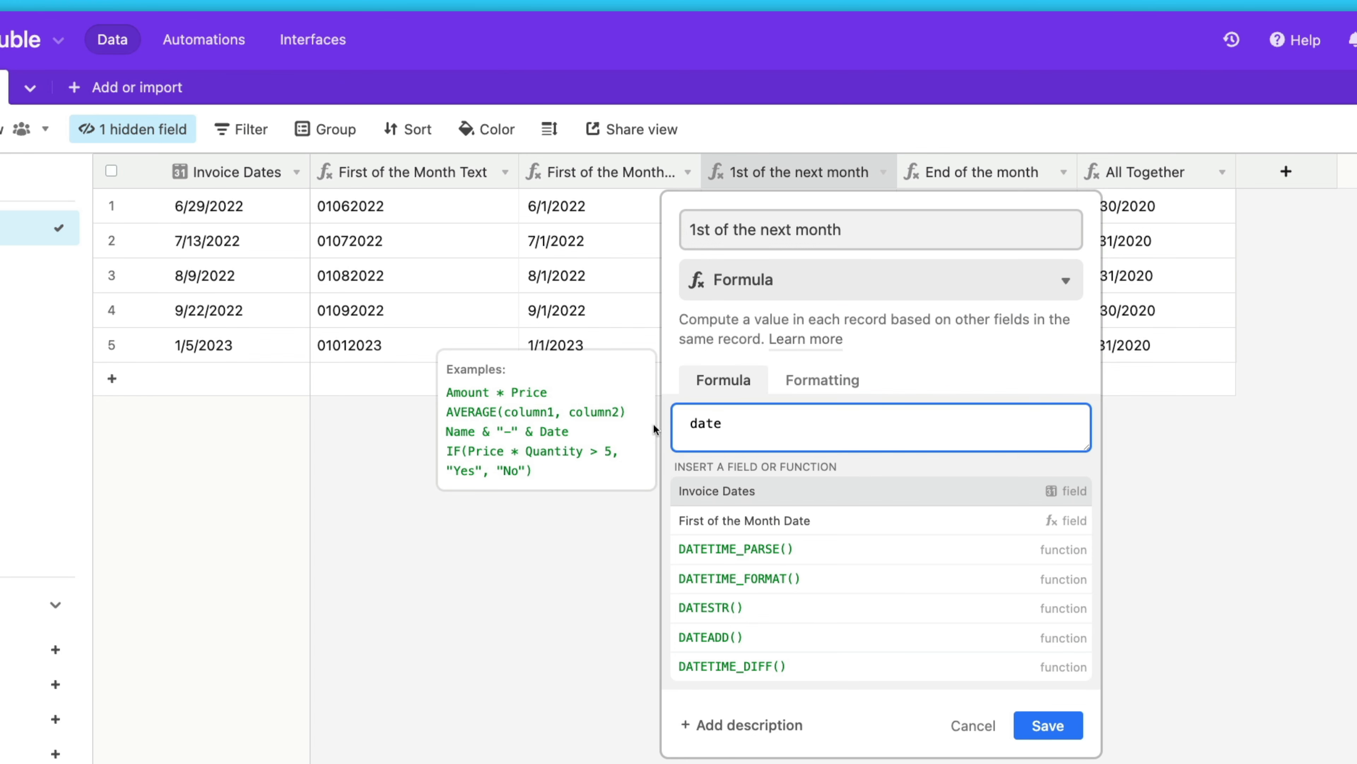
pyautogui.click(809, 636)
pyautogui.write('fir')
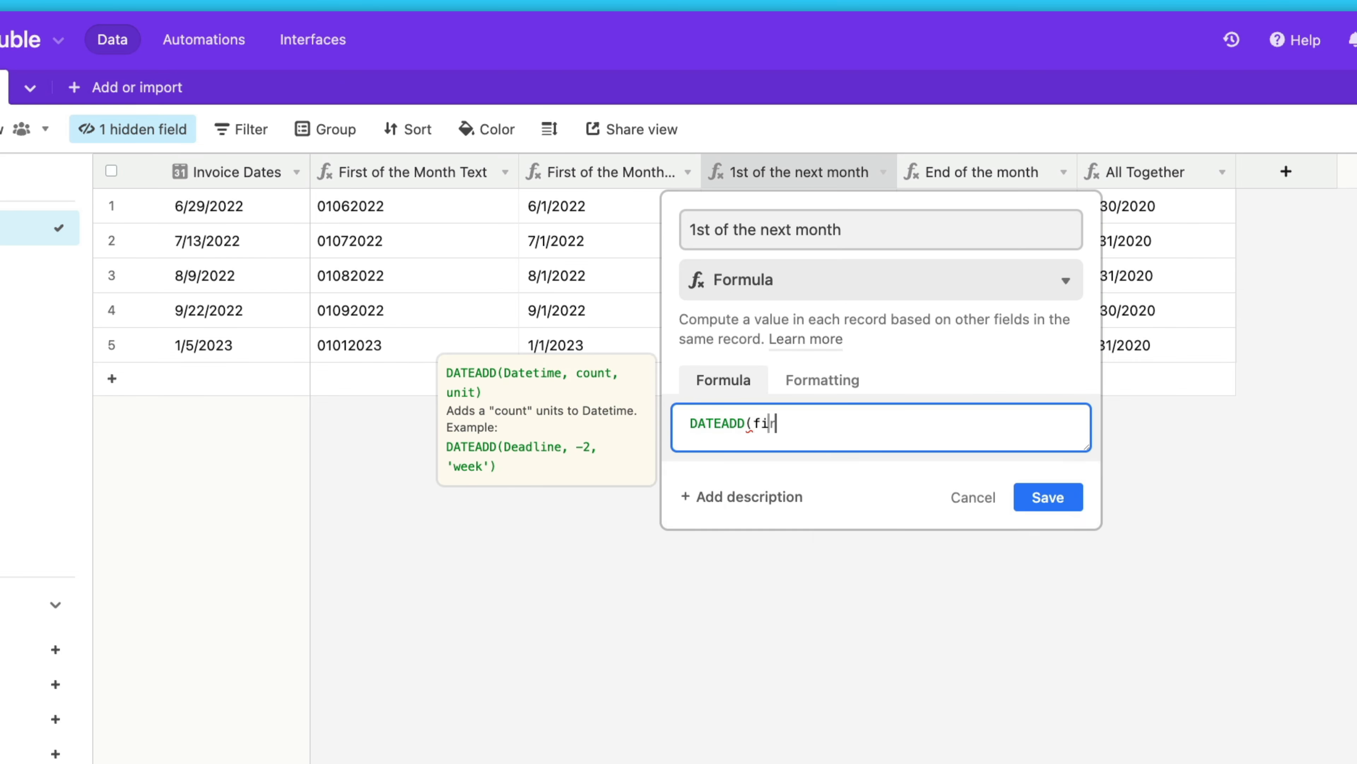
pyautogui.press('Return')
pyautogui.write(',')
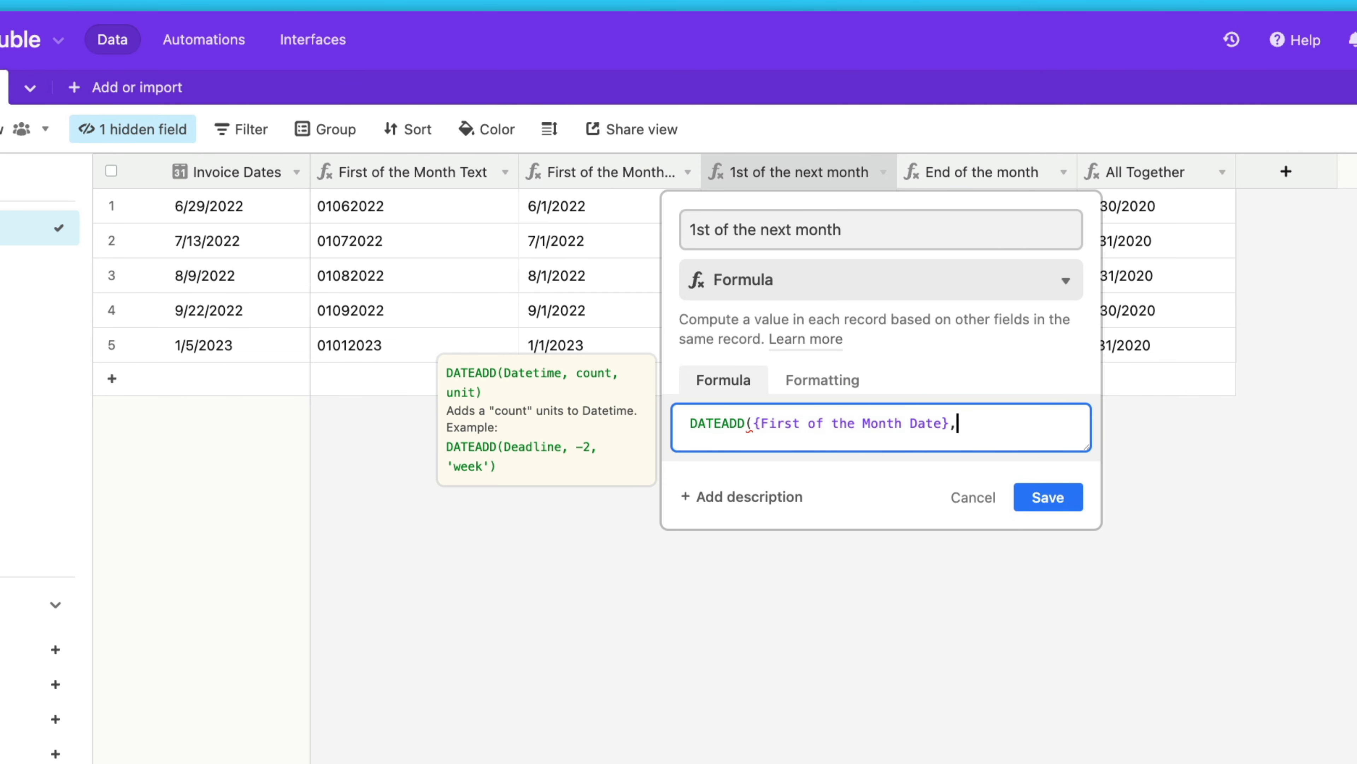
pyautogui.write("1,'month')")
pyautogui.click(1057, 503)
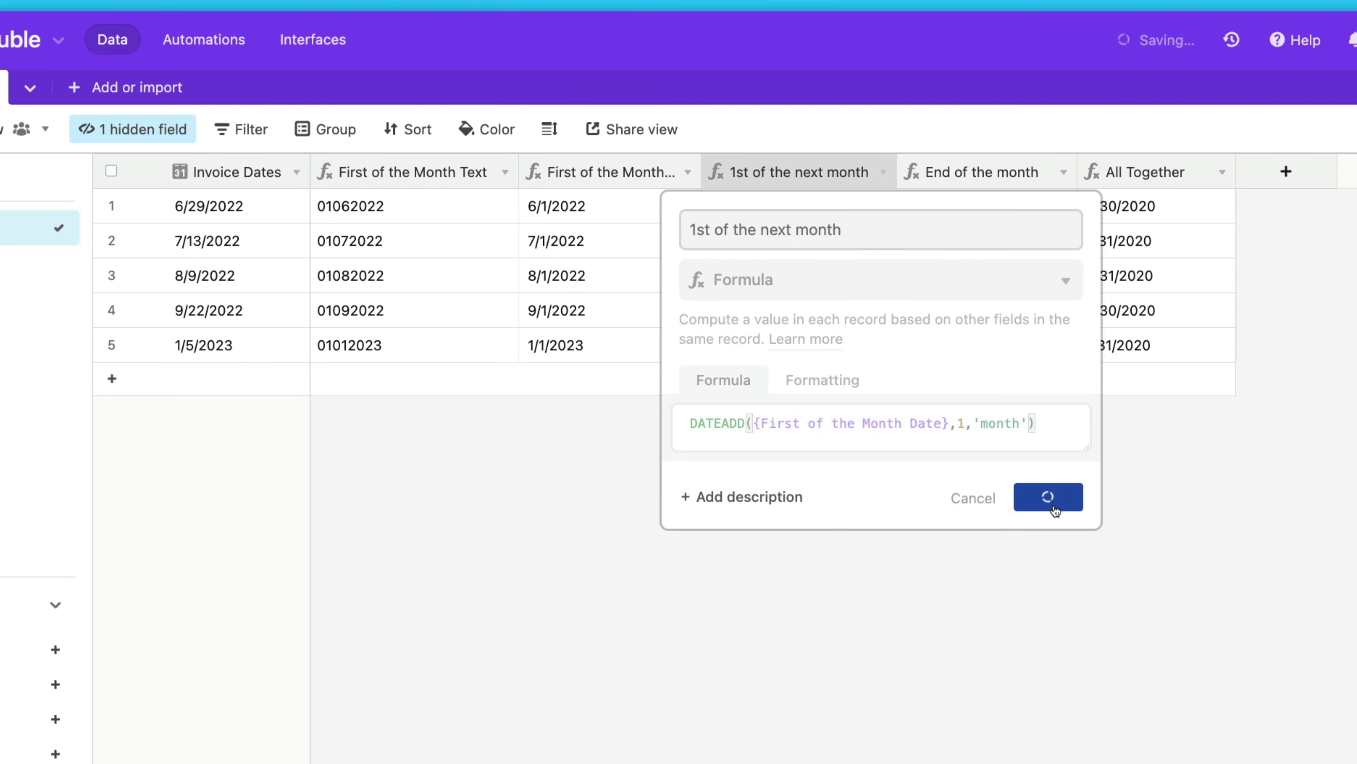
# - Replace the End of the month formula with DATEADD({1st of the next month},-1,'day') and save the field
pyautogui.doubleClick(996, 175)
pyautogui.click(911, 422)
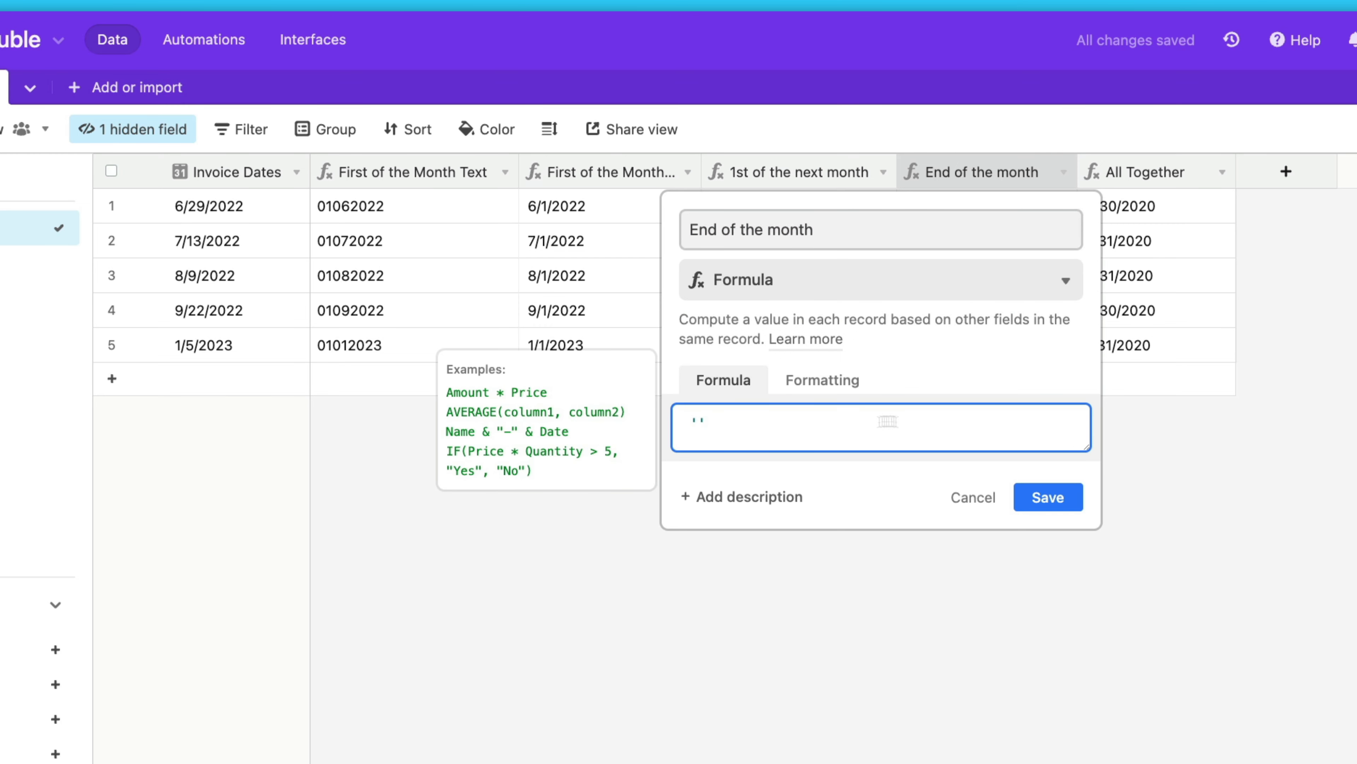
pyautogui.hotkey('ctrl', 'a')
pyautogui.write('datea')
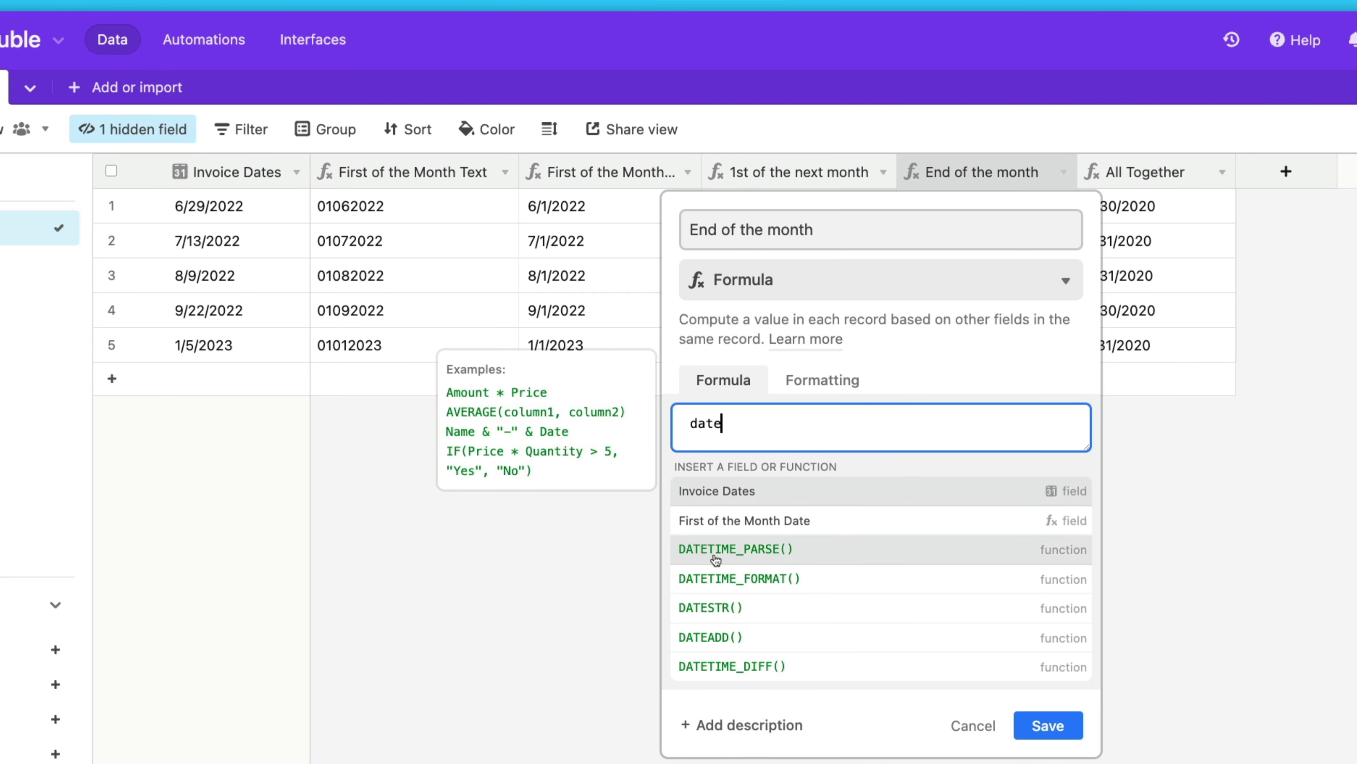
pyautogui.press('Return')
pyautogui.write('{1st')
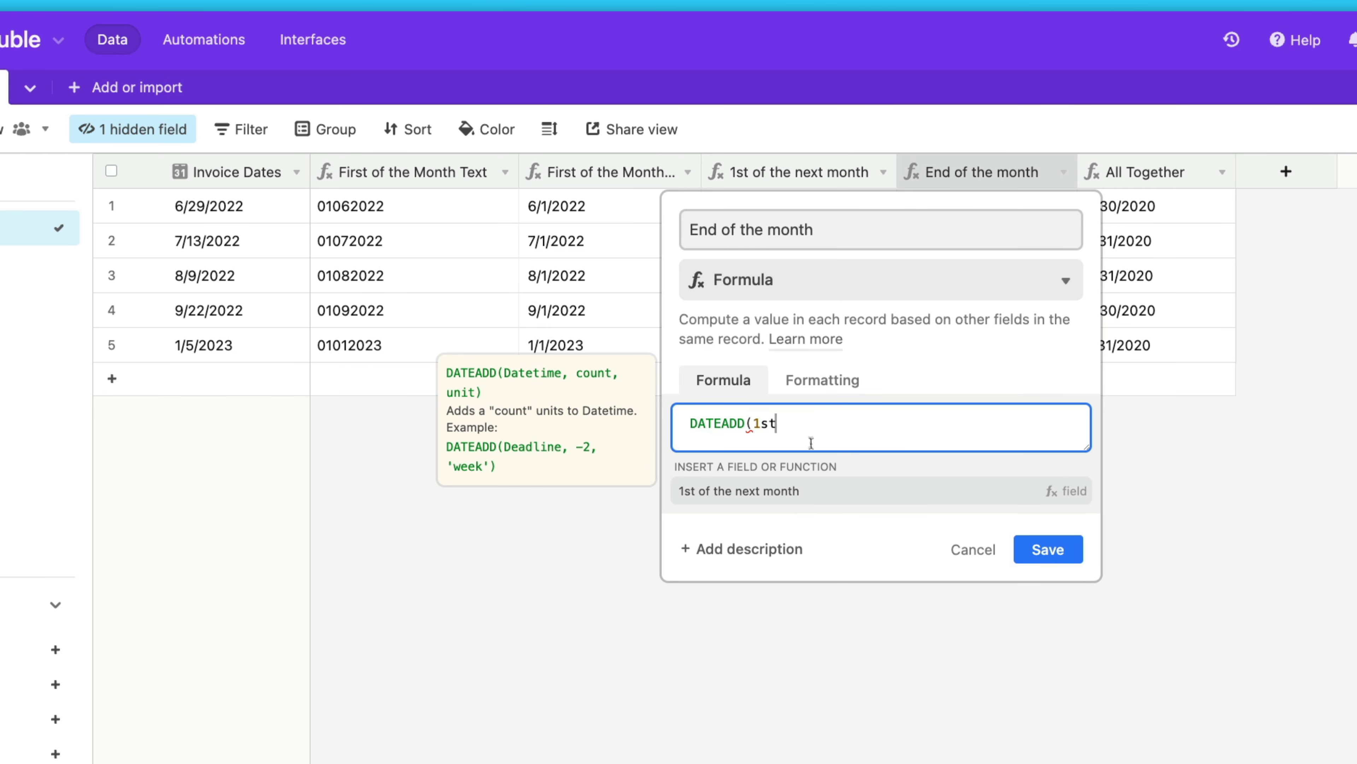
pyautogui.press('Return')
pyautogui.write(",-1,'day')")
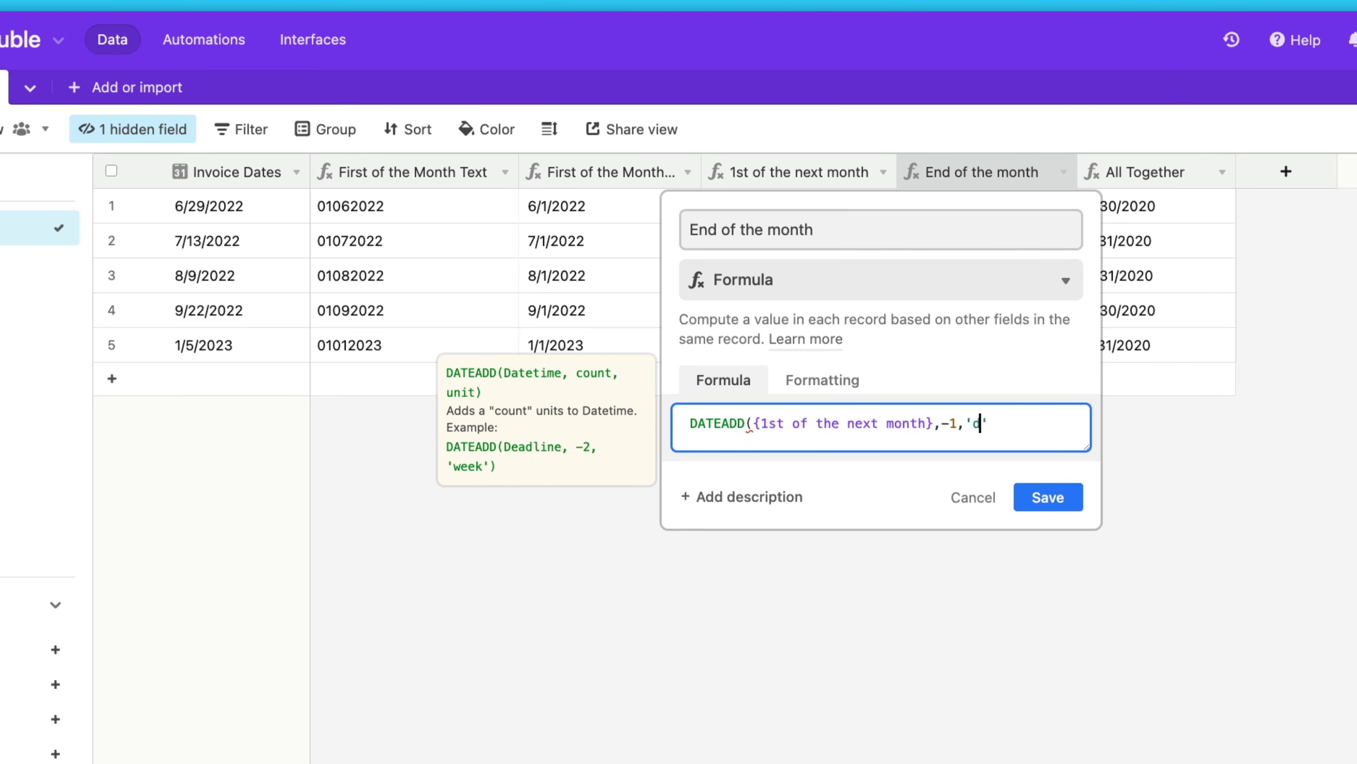
pyautogui.press('Return')
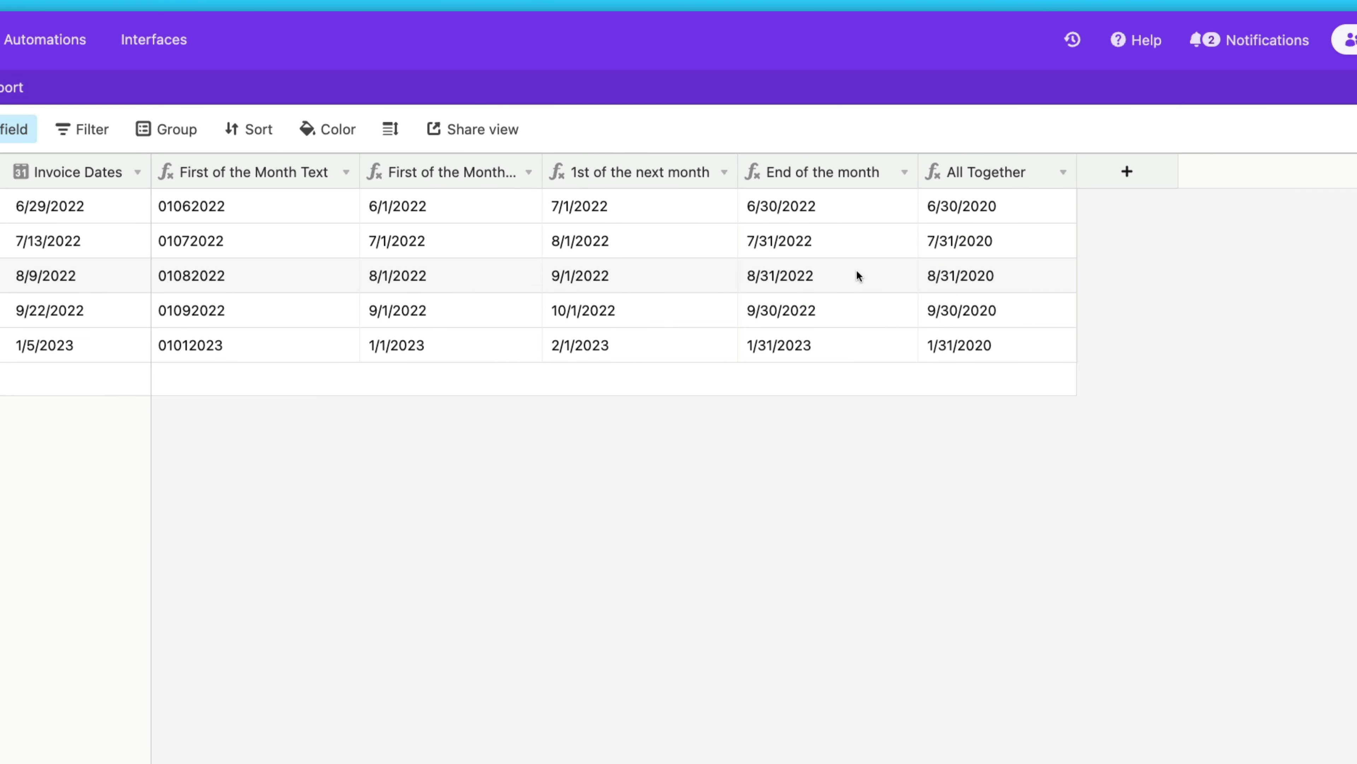
# - Create a new formula field named All together 2 with a pair of empty quotes as its placeholder formula
pyautogui.click(1126, 171)
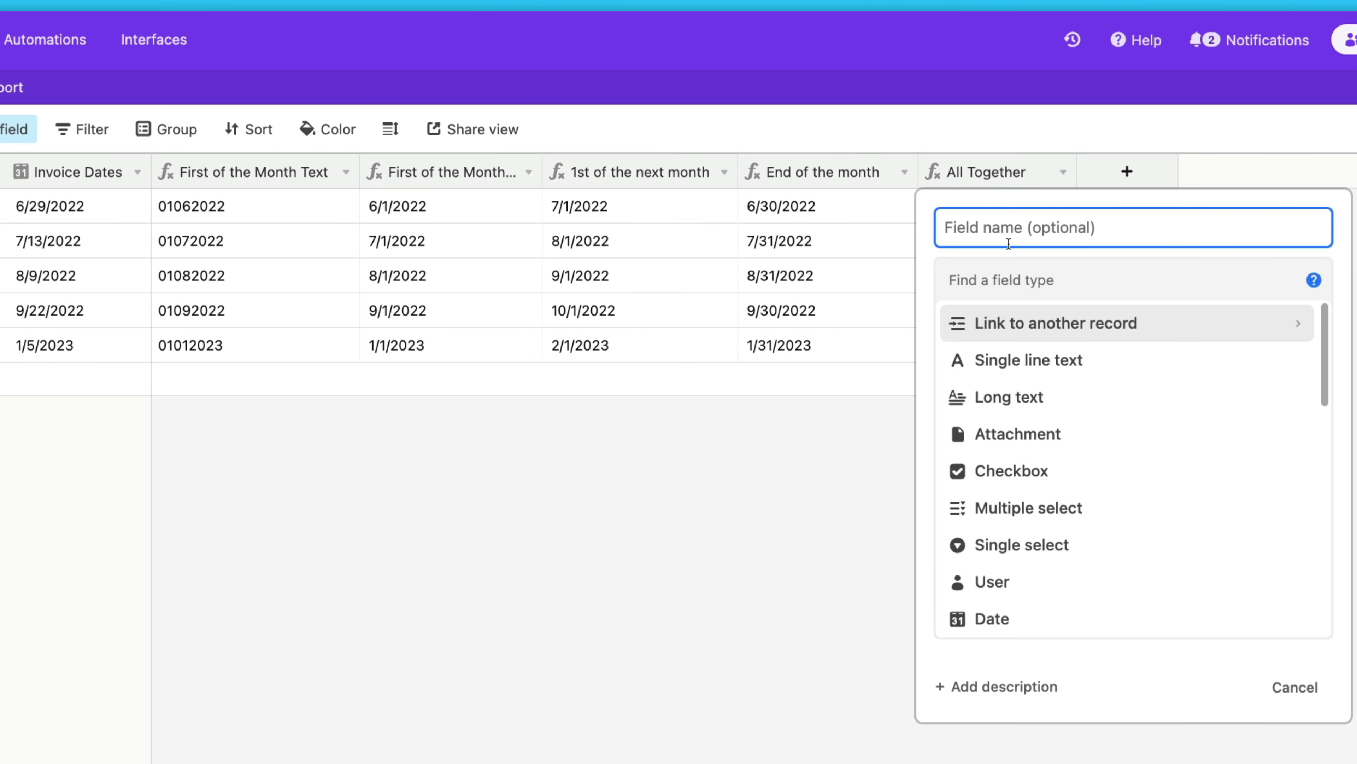
pyautogui.write('ALL')
pyautogui.press('BackSpace')
pyautogui.press('BackSpace')
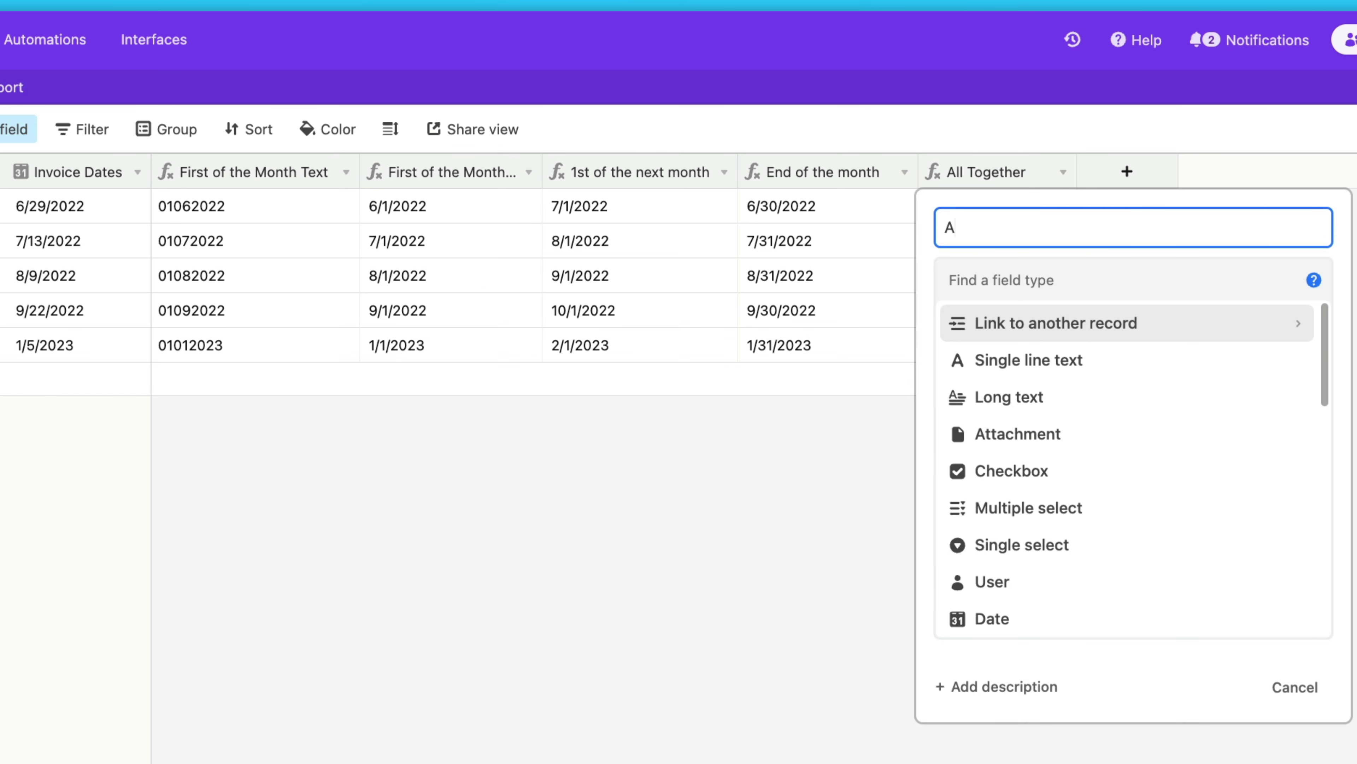
pyautogui.write('ll together 2')
pyautogui.click(1109, 281)
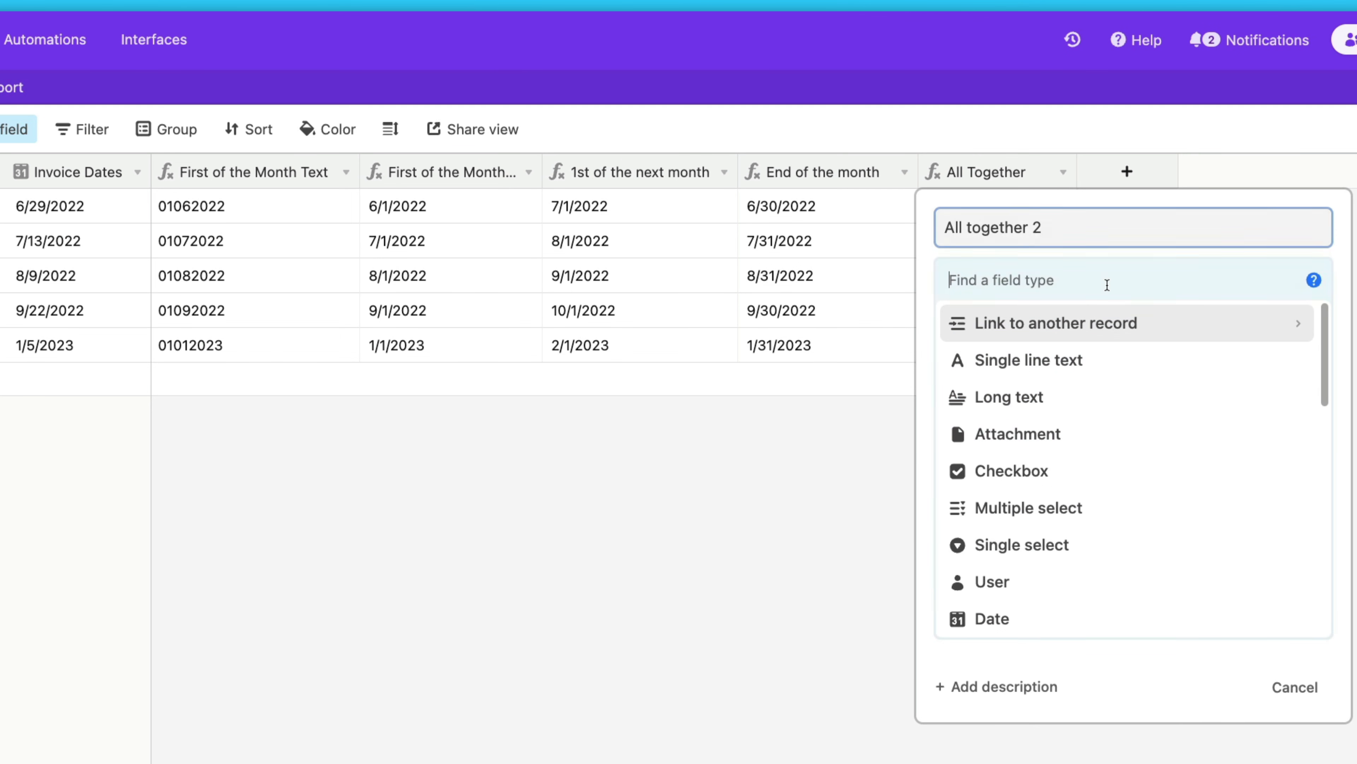
pyautogui.write('f')
pyautogui.click(1101, 337)
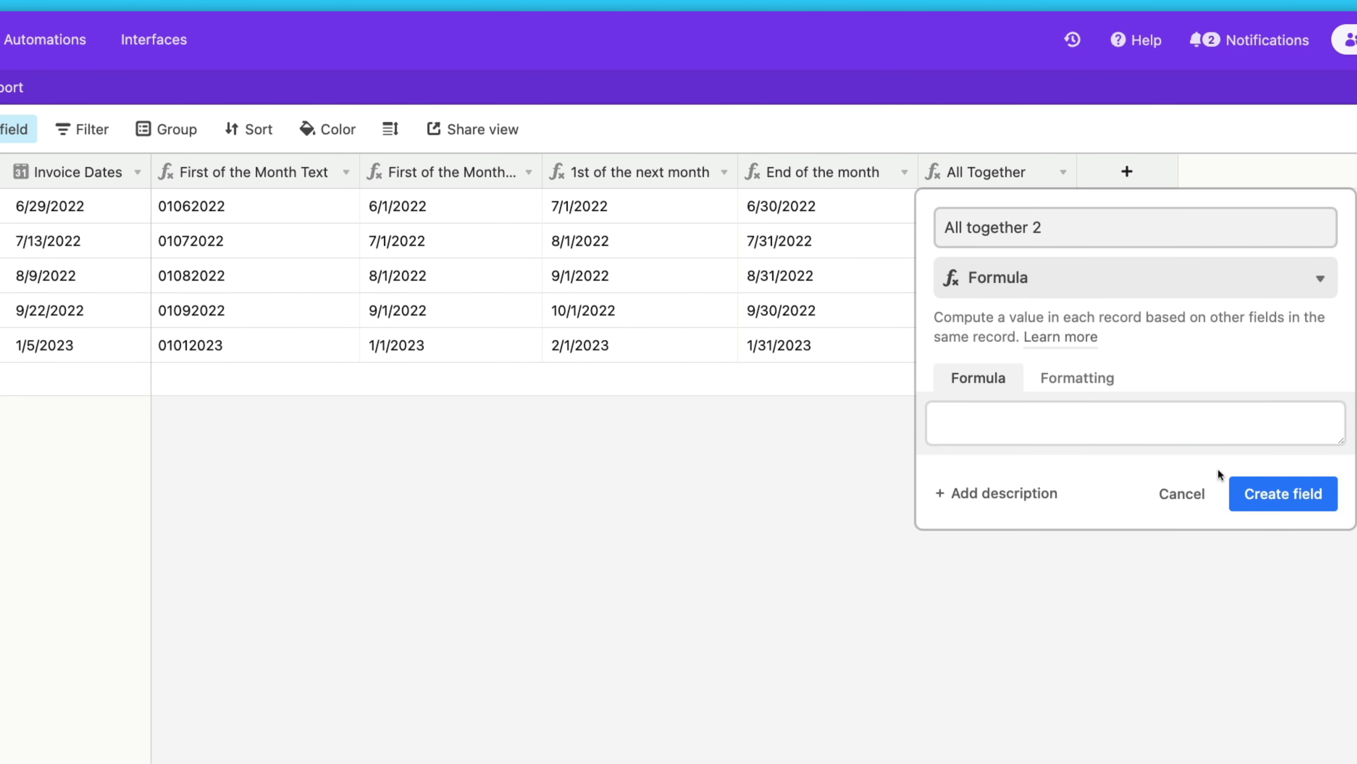
pyautogui.click(1090, 438)
pyautogui.write('""')
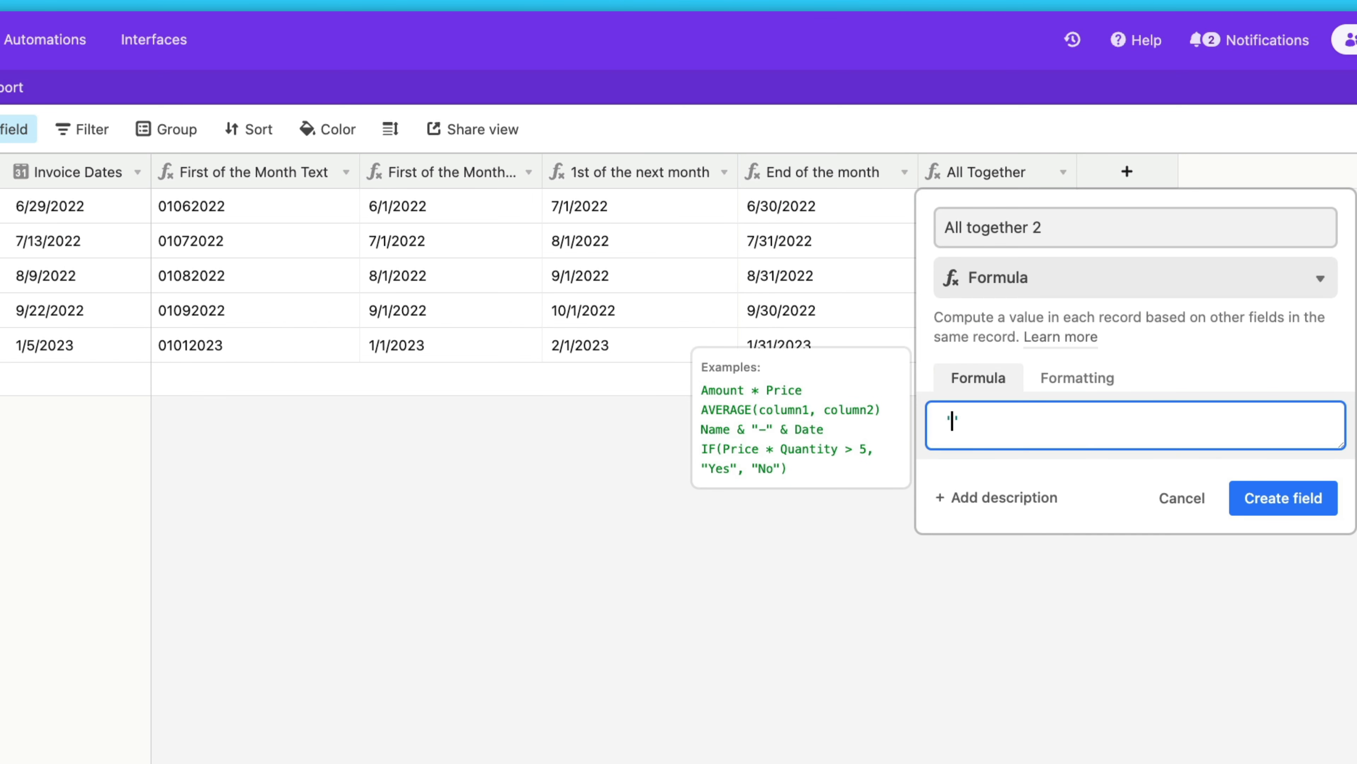
pyautogui.click(1230, 494)
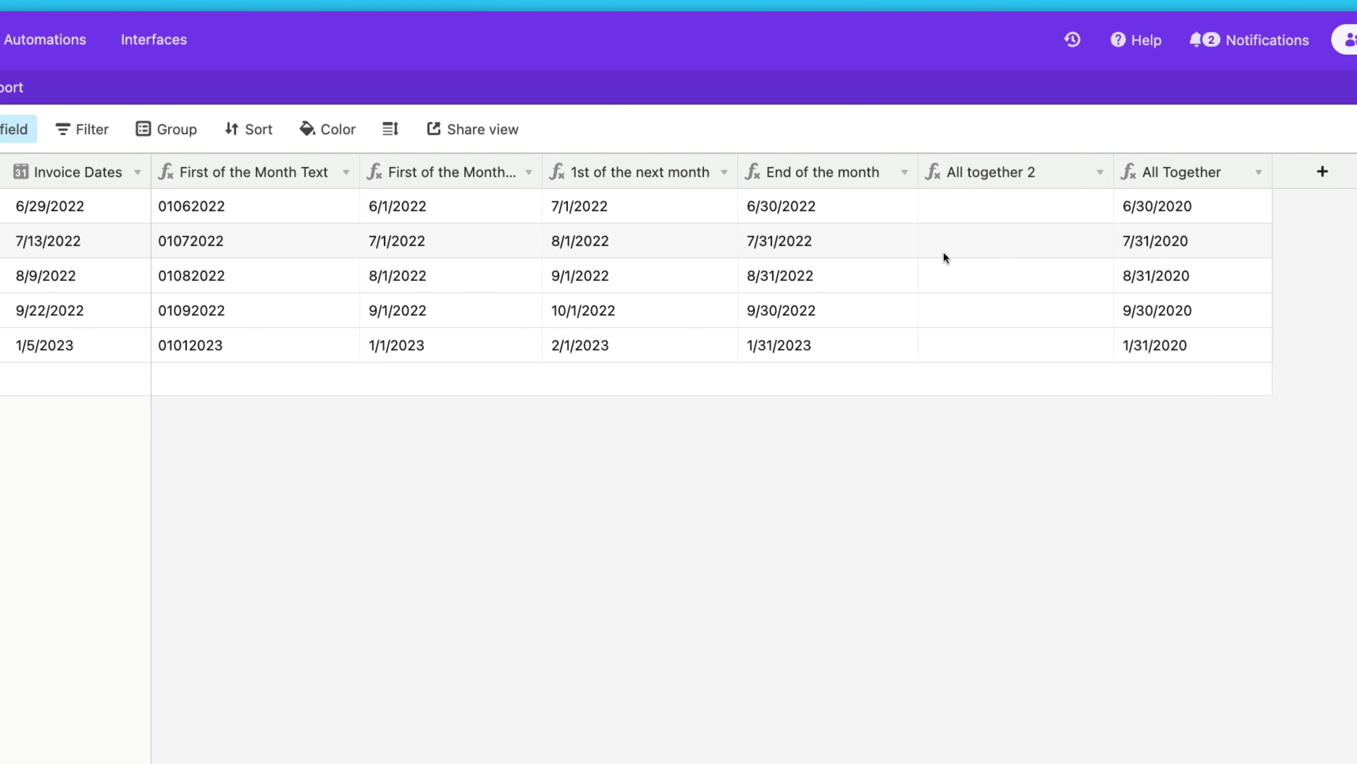
# - Copy the End of the month field's whole formula into All together 2, replacing its placeholder, and save the field
pyautogui.doubleClick(839, 173)
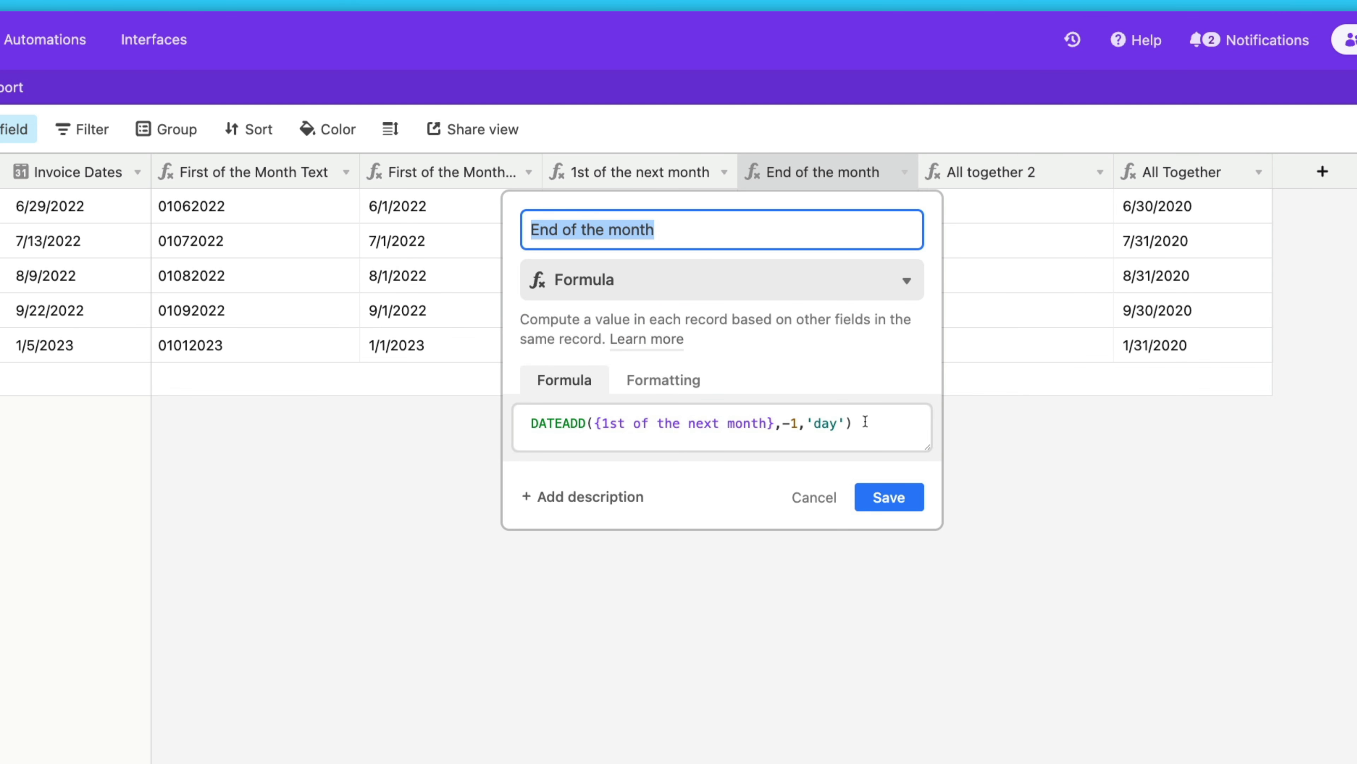
pyautogui.moveTo(866, 423); pyautogui.dragTo(532, 423)
pyautogui.hotkey('ctrl', 'c')
pyautogui.click(814, 497)
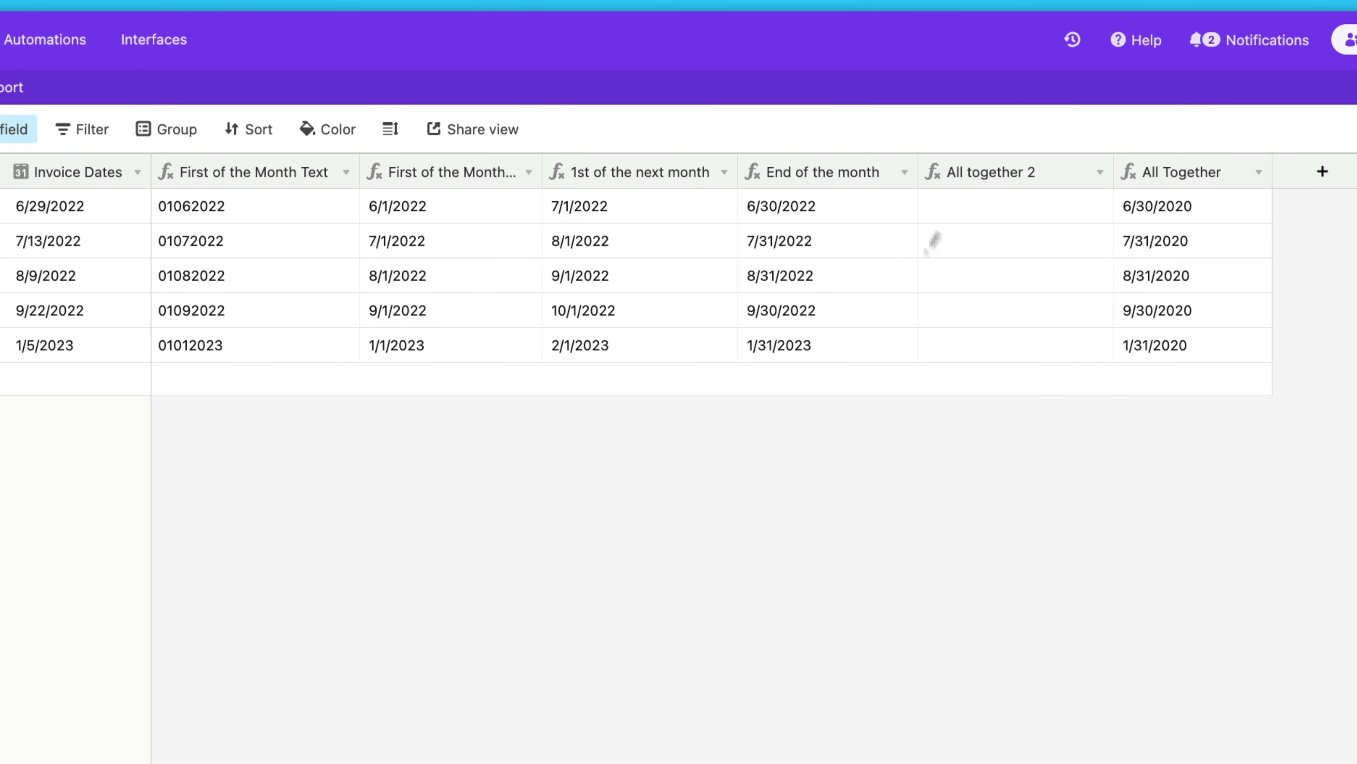
pyautogui.doubleClick(962, 172)
pyautogui.click(779, 436)
pyautogui.hotkey('ctrl', 'a')
pyautogui.hotkey('ctrl', 'v')
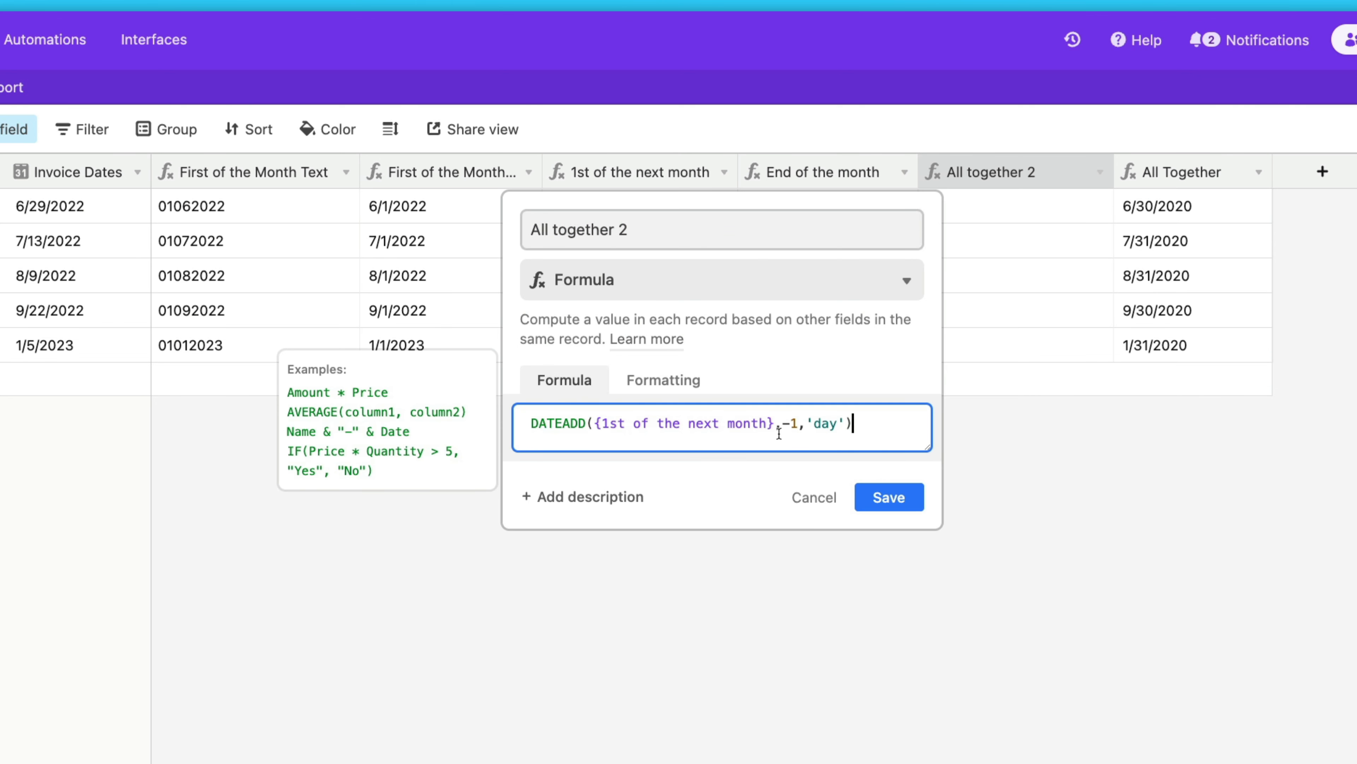
pyautogui.click(883, 505)
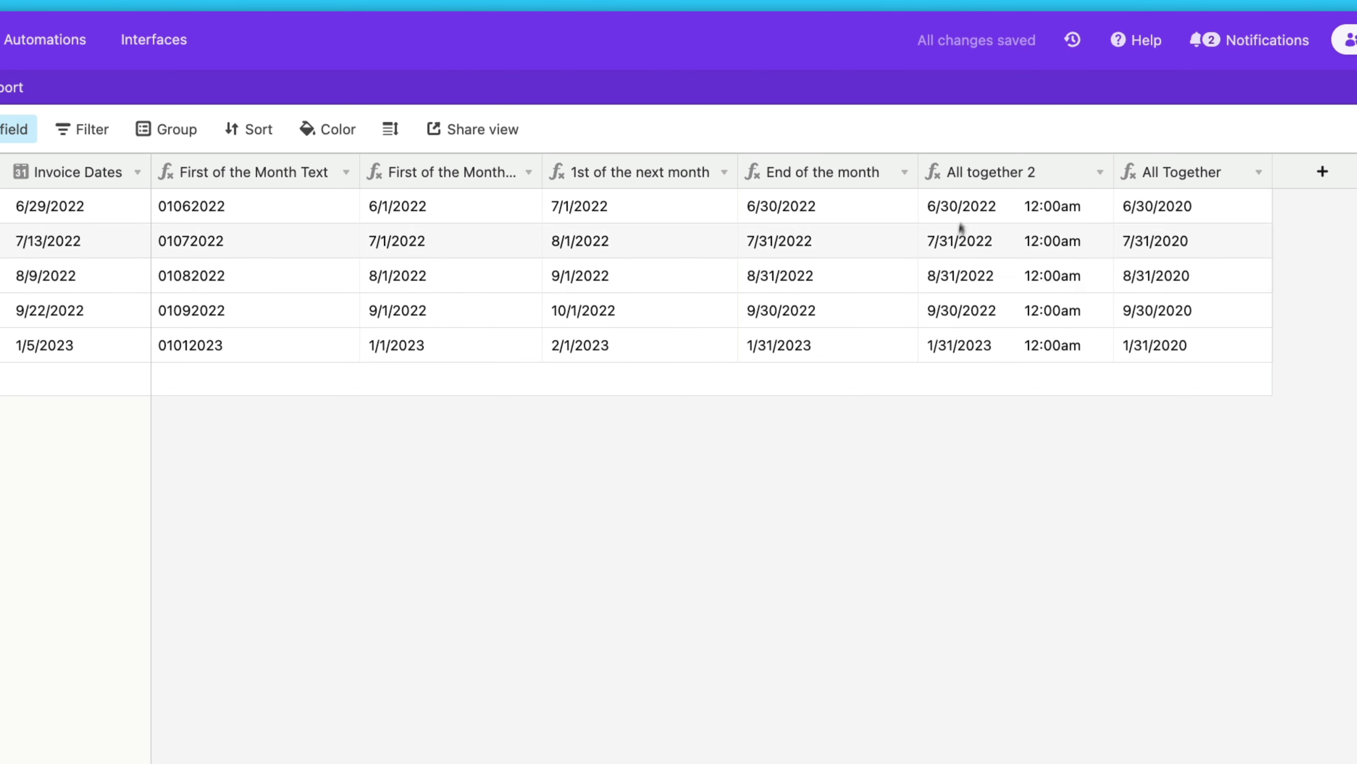
# - Turn off Include time in the All together 2 field's date formatting and save the field
pyautogui.doubleClick(967, 174)
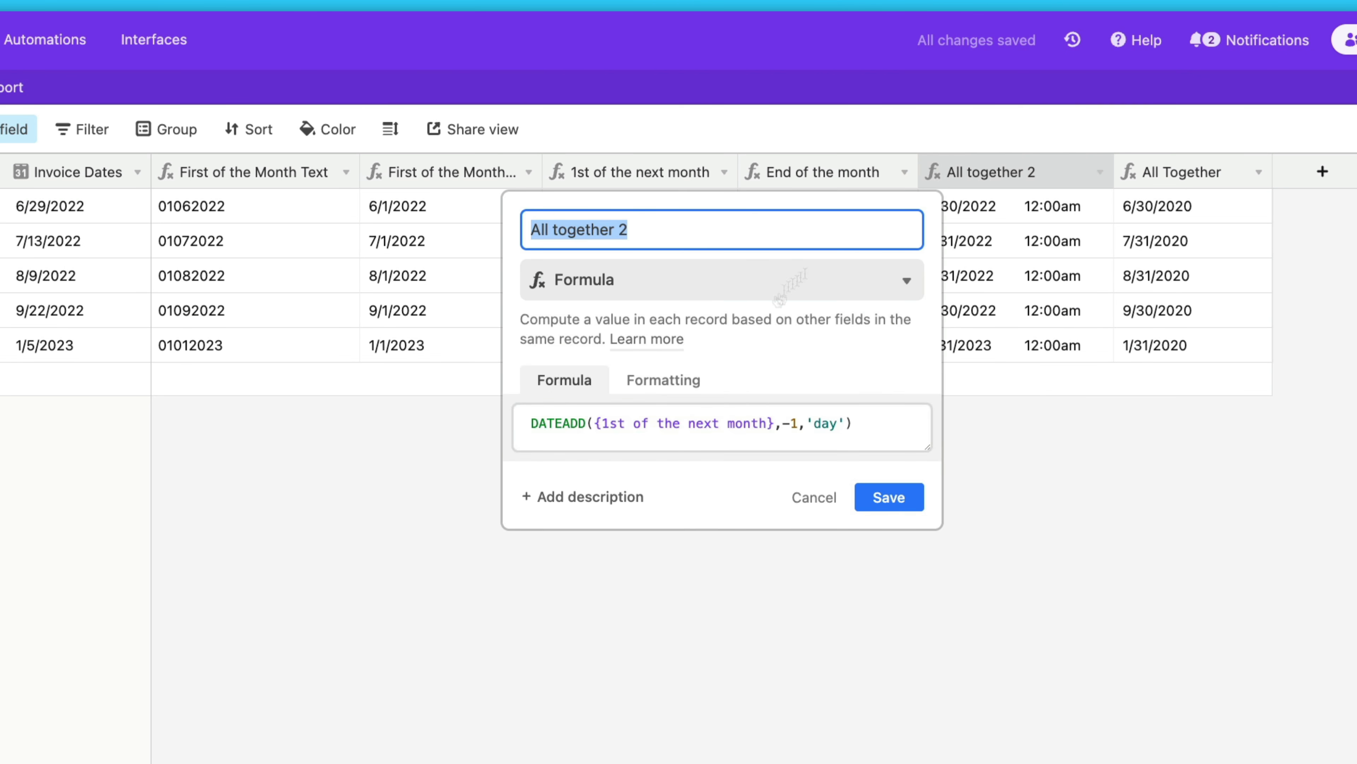
pyautogui.click(678, 374)
pyautogui.click(530, 492)
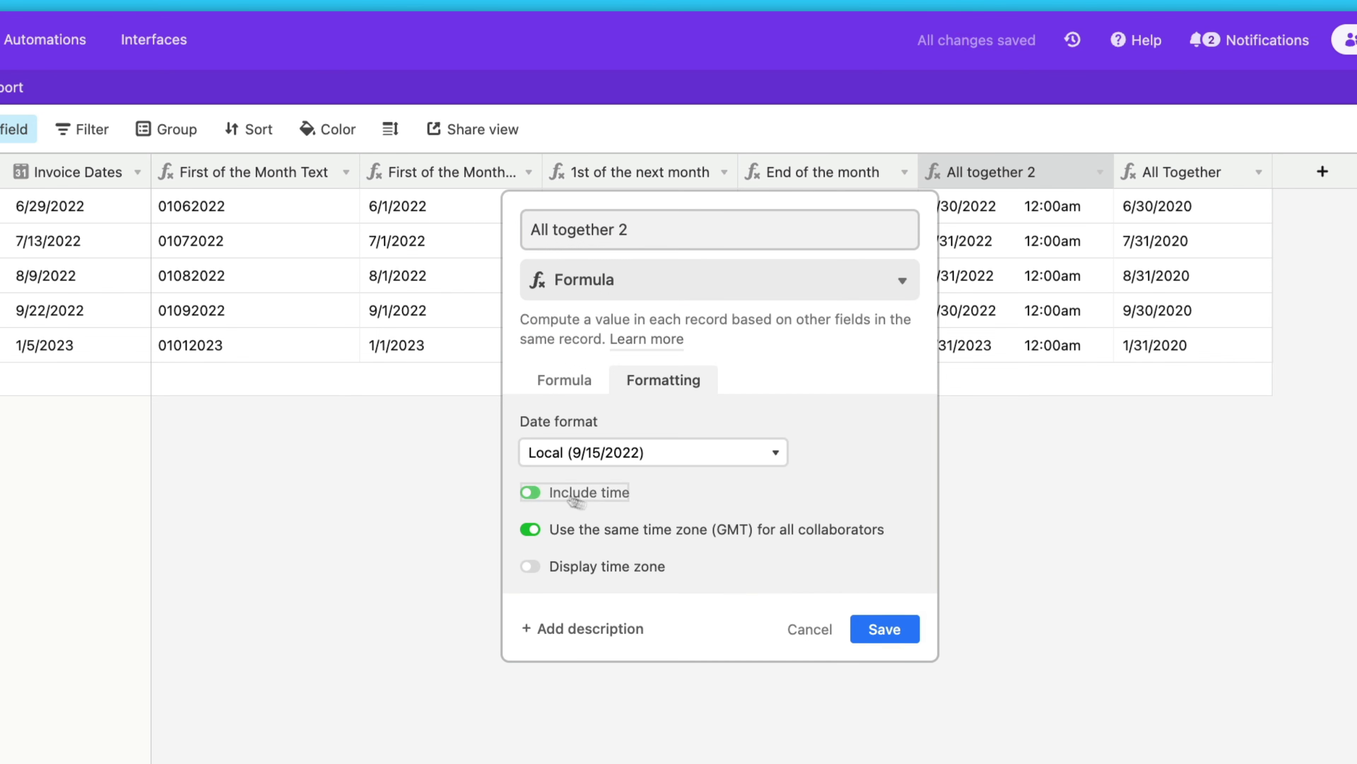
pyautogui.click(885, 628)
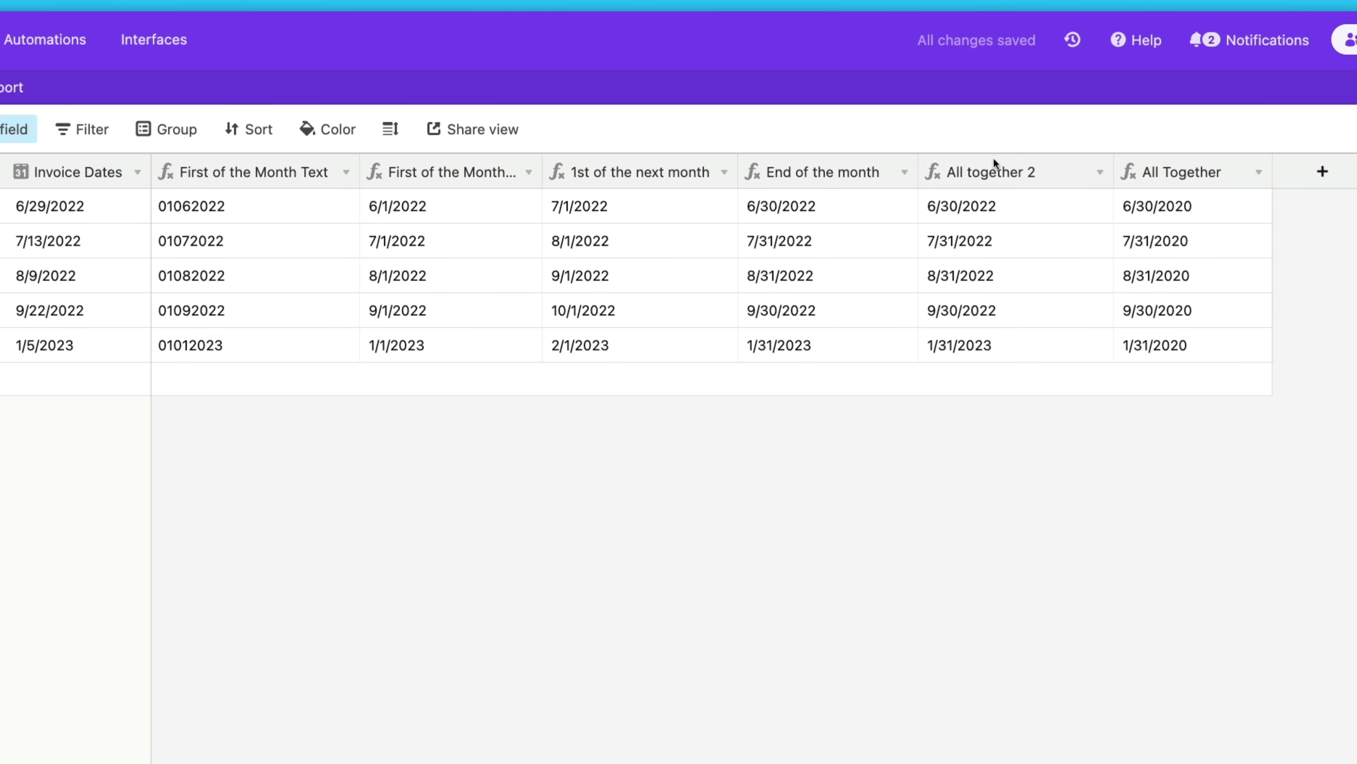
# - Replace the {1st of the next month} reference in the All together 2 formula with the formula copied from the 1st of the next month field
pyautogui.doubleClick(992, 170)
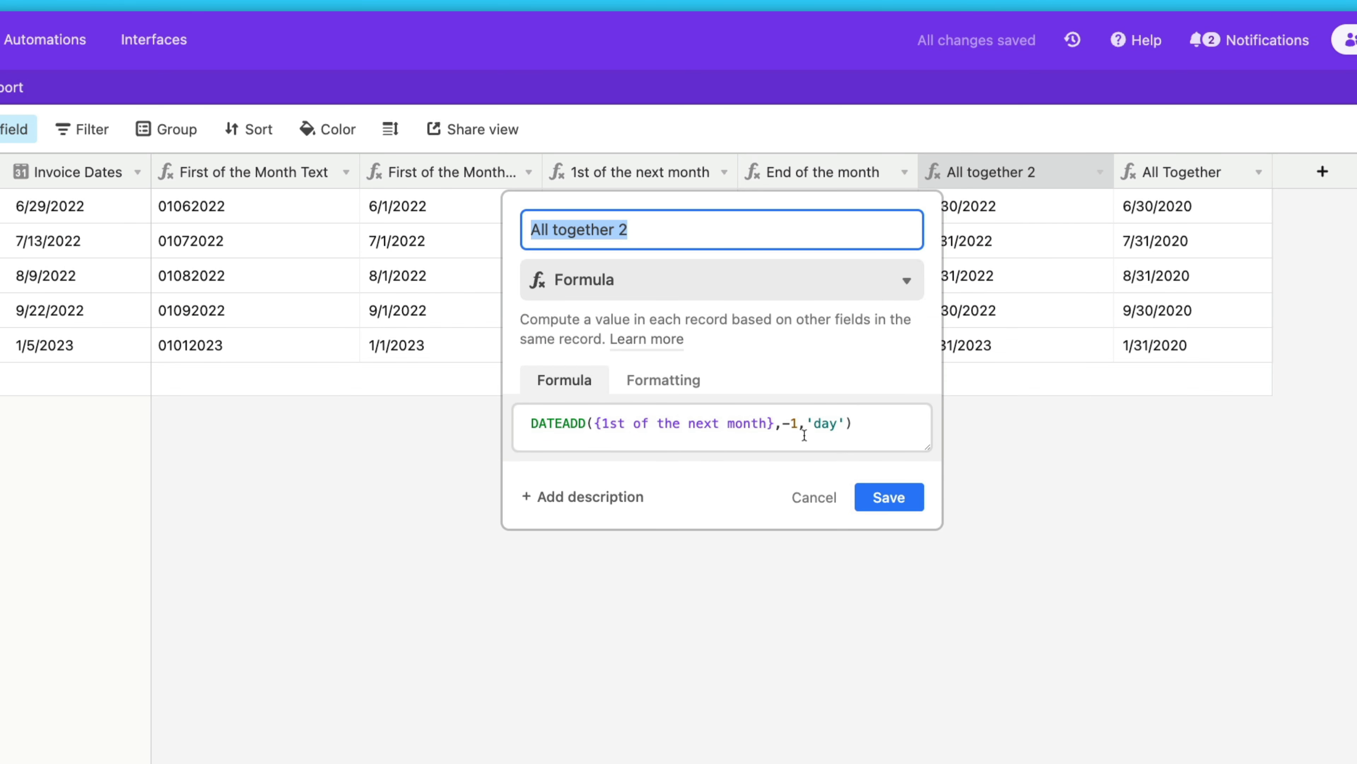
pyautogui.click(814, 499)
pyautogui.doubleClick(645, 173)
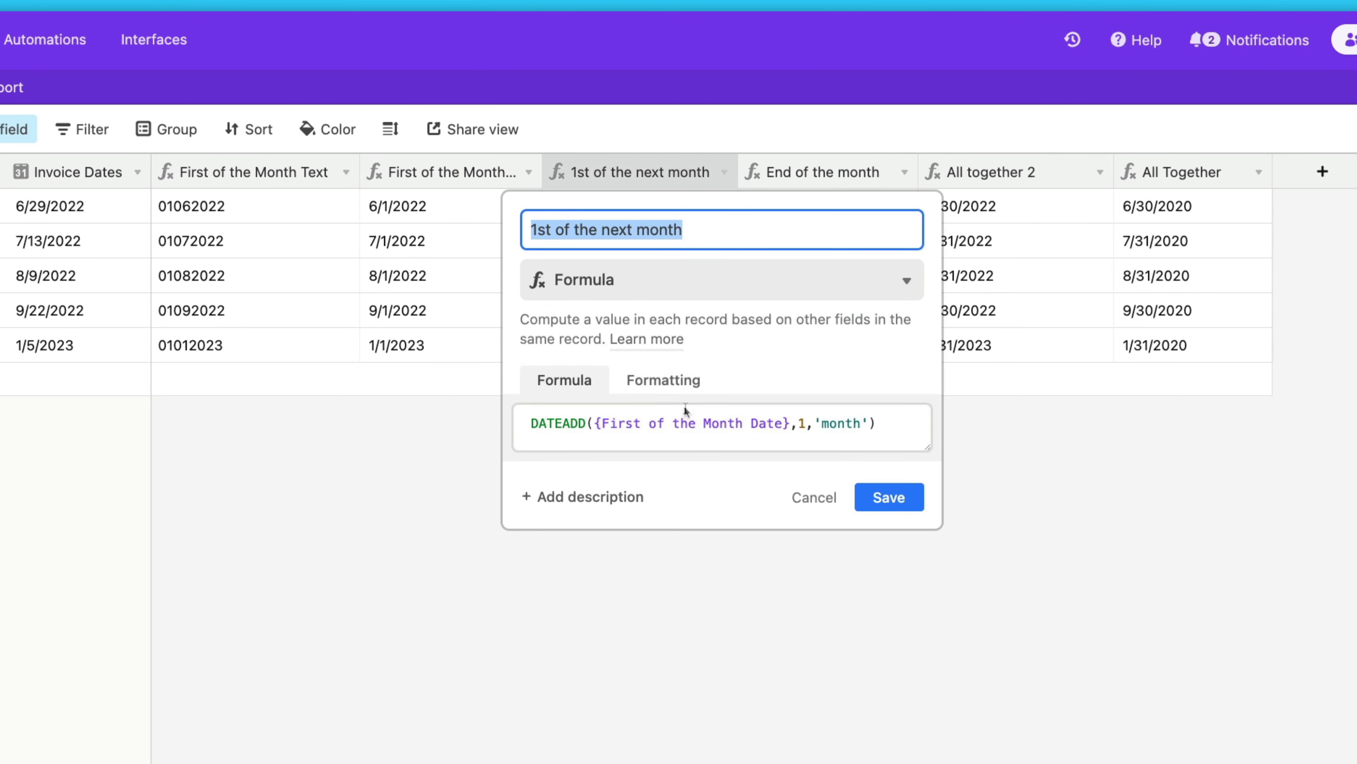
pyautogui.moveTo(633, 423); pyautogui.dragTo(493, 417)
pyautogui.press('super+c')
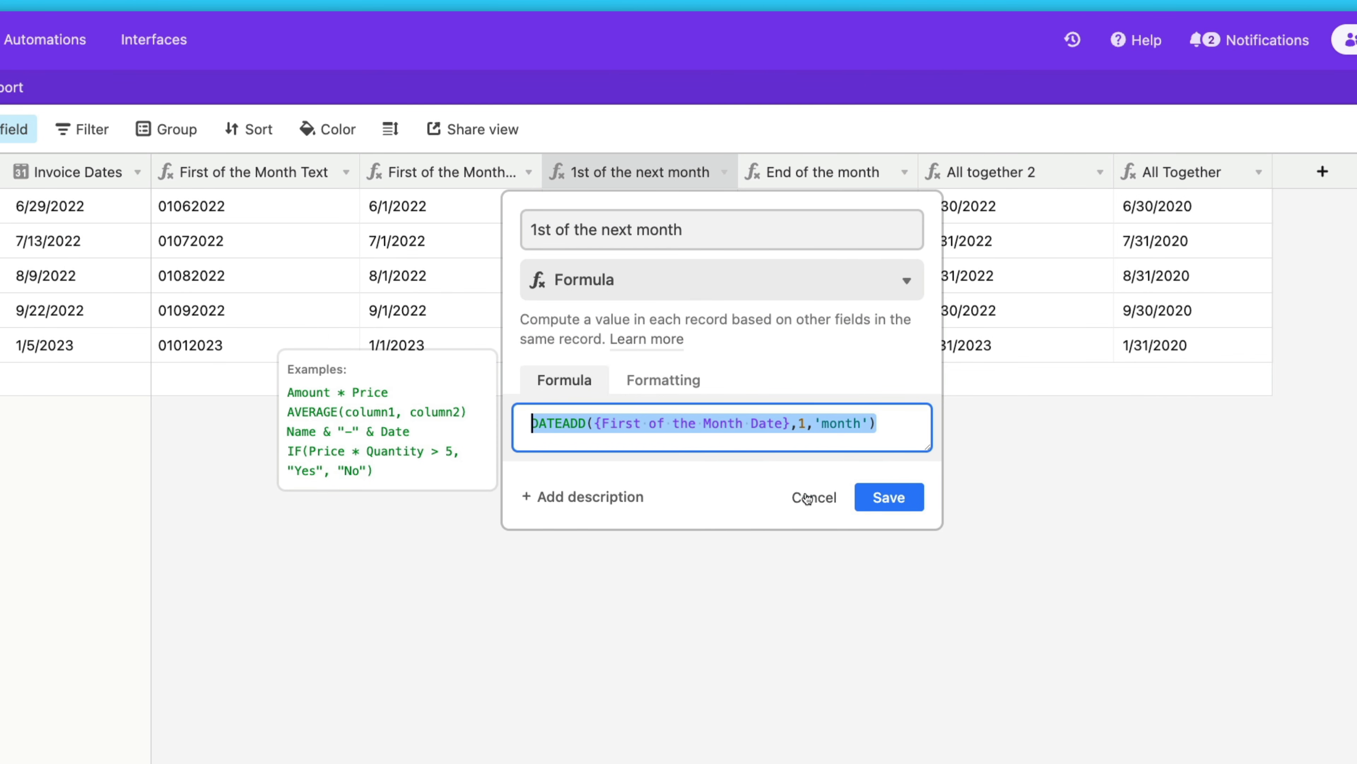
pyautogui.click(818, 496)
pyautogui.doubleClick(971, 167)
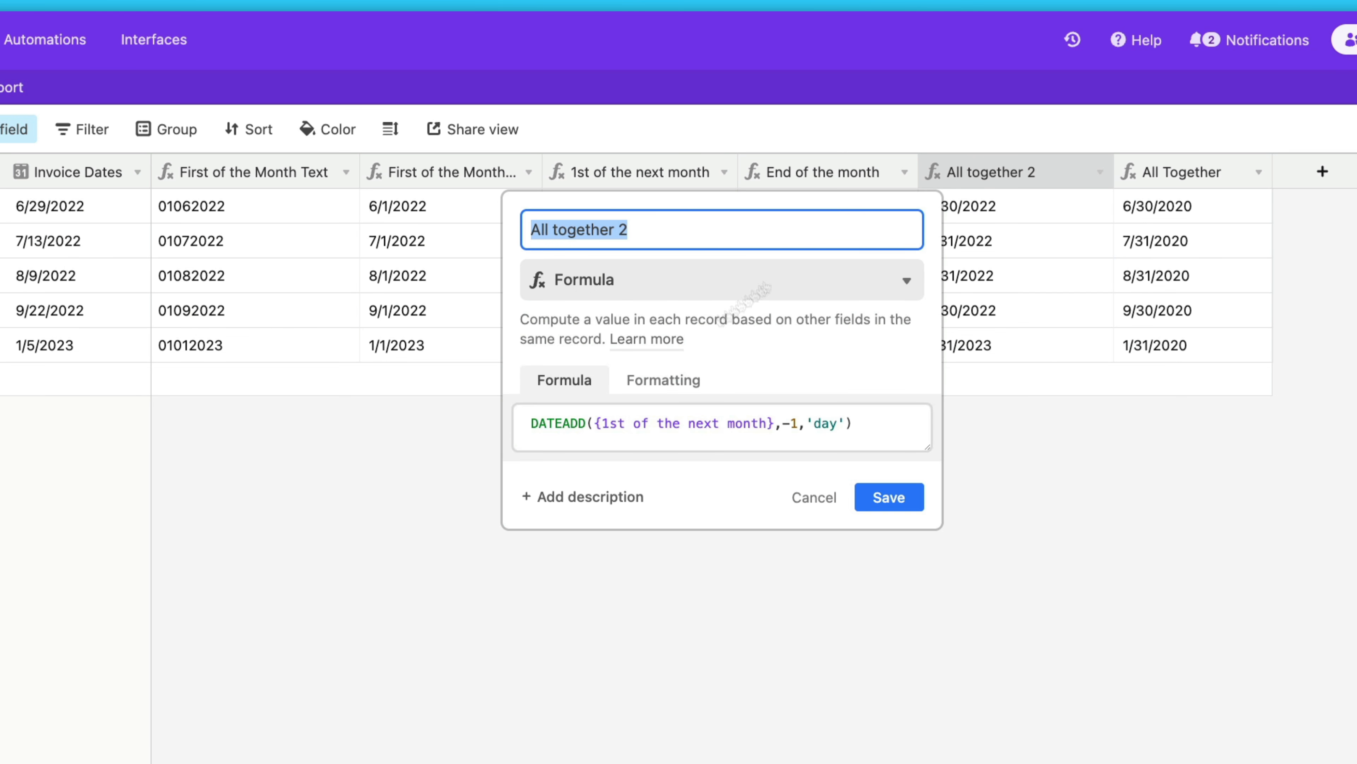
pyautogui.moveTo(595, 422); pyautogui.dragTo(775, 419)
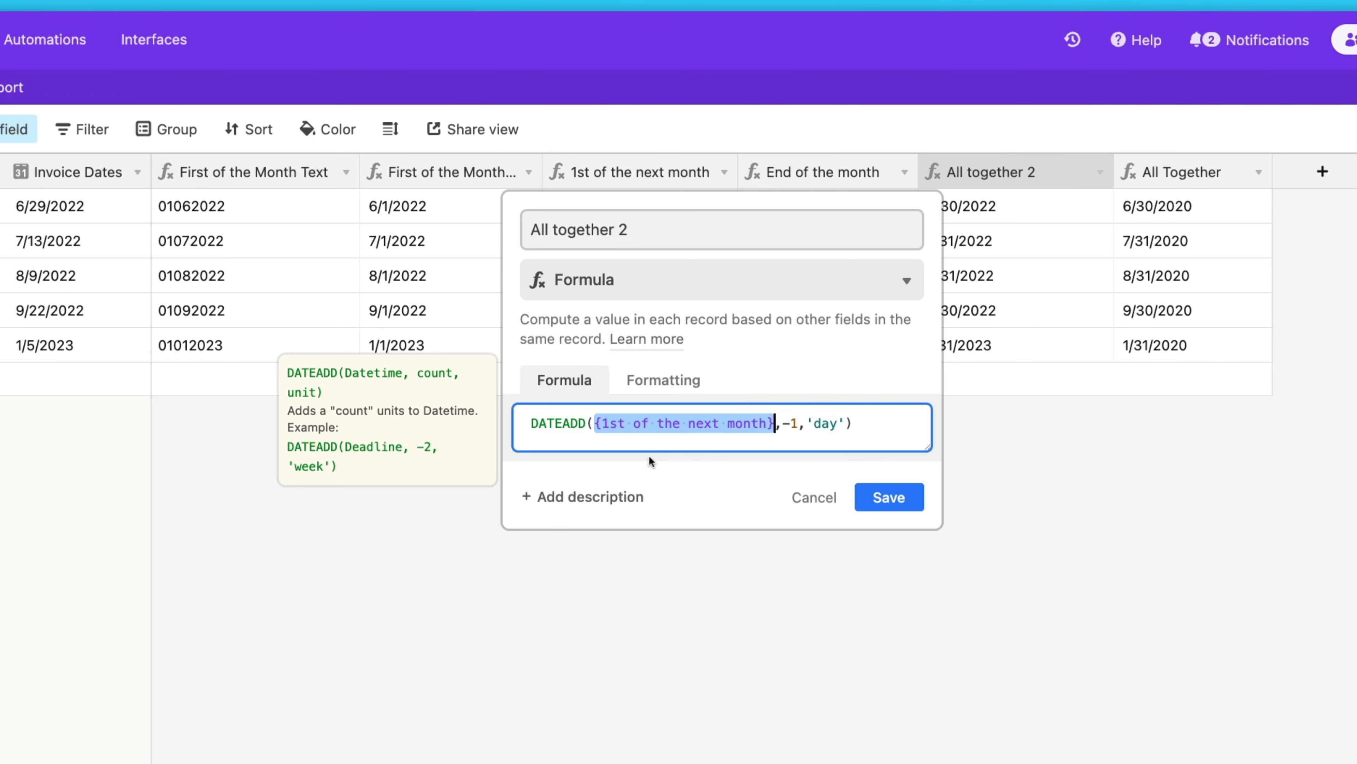
pyautogui.press('super+v')
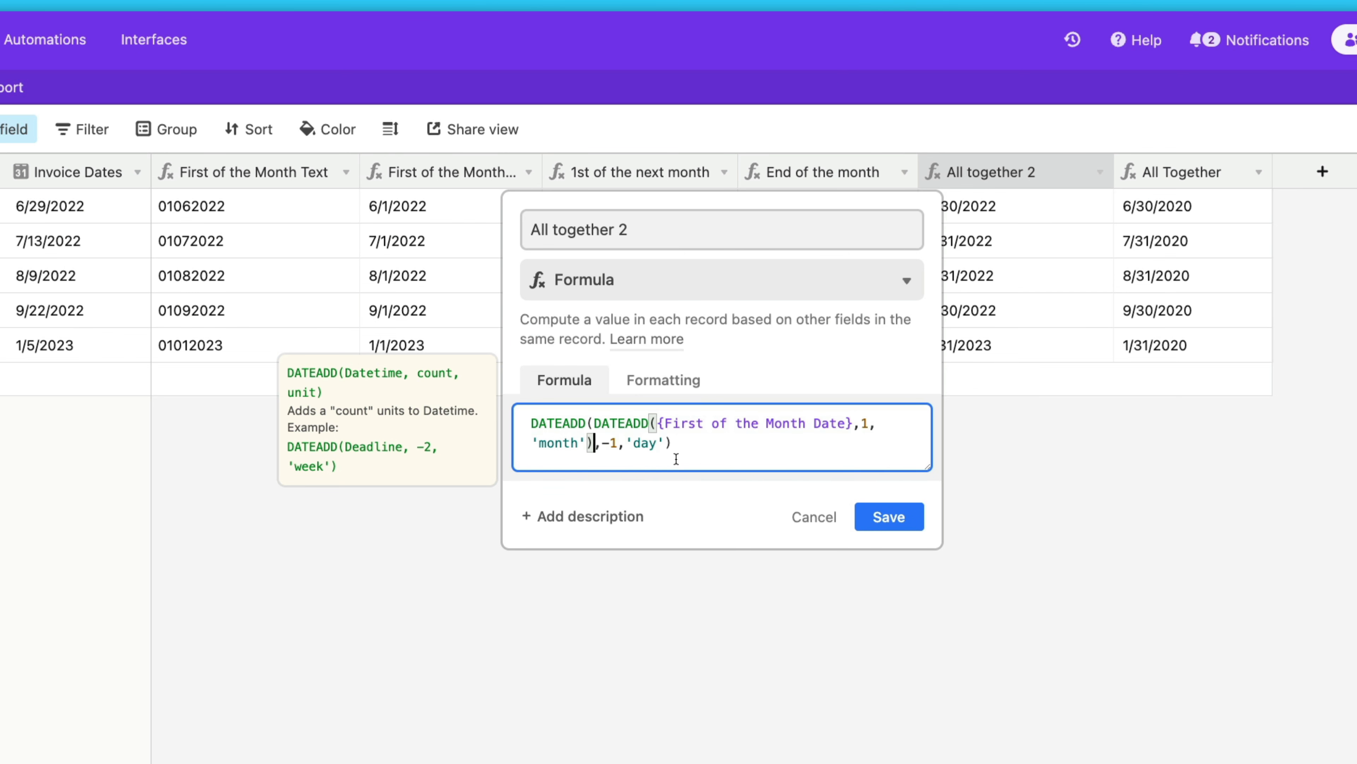
# - Save All together 2, and replace its {First of the Month Date} reference with the formula copied from the First of the Month Date field
pyautogui.click(876, 516)
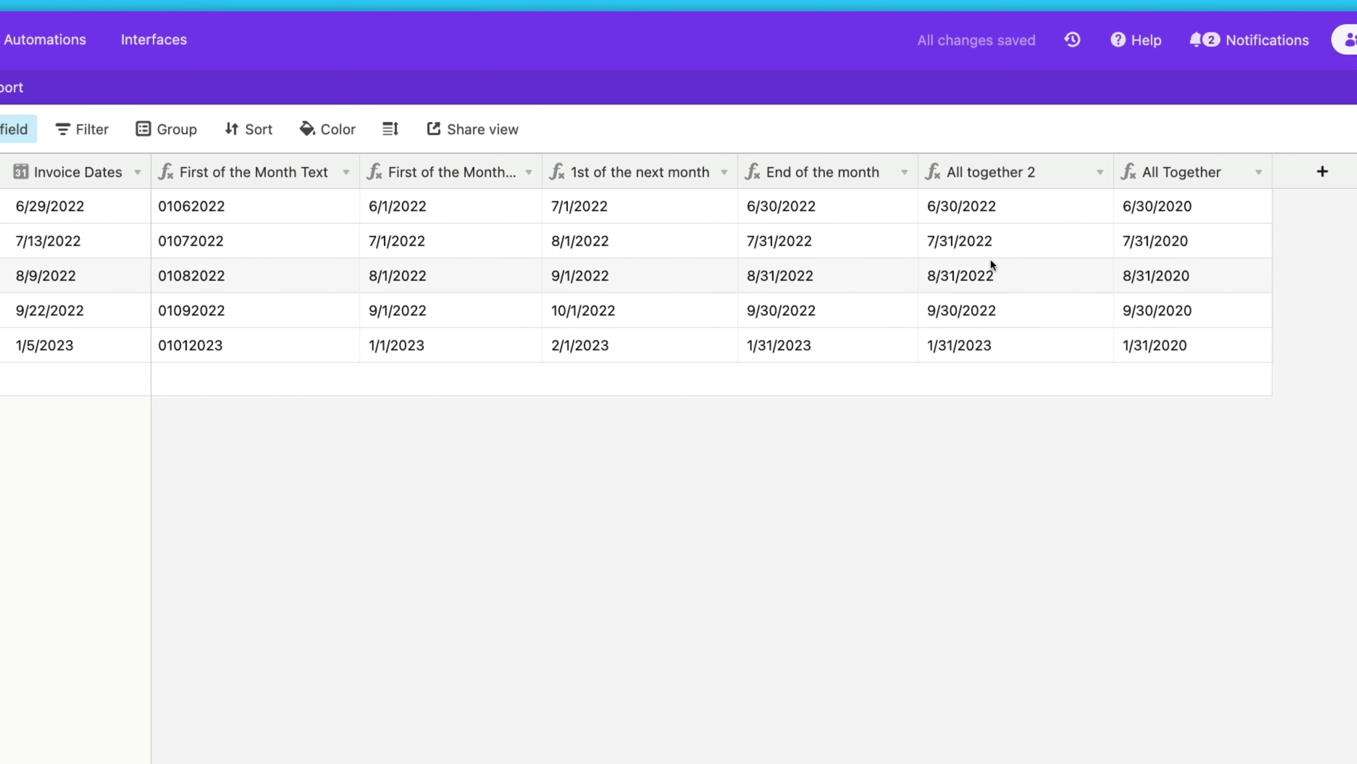
pyautogui.doubleClick(471, 172)
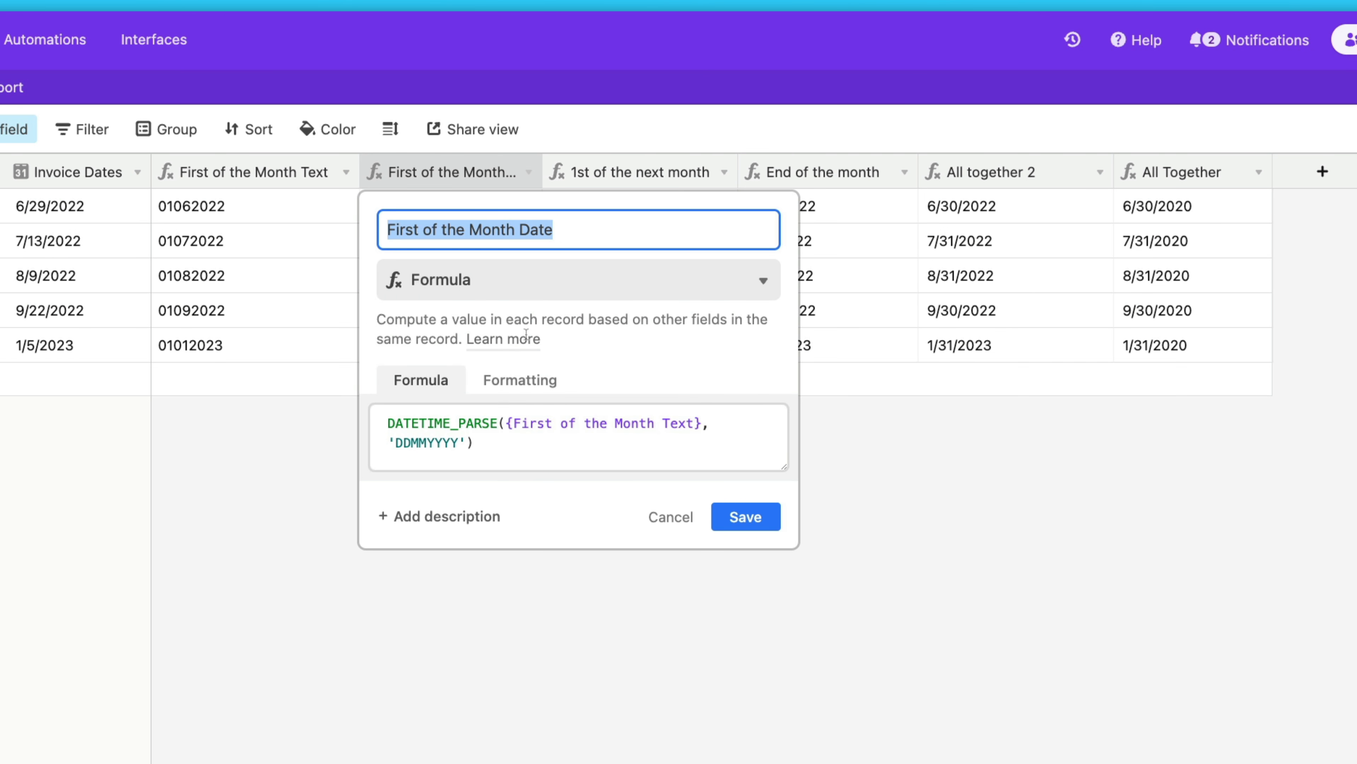
pyautogui.moveTo(490, 445); pyautogui.dragTo(339, 423)
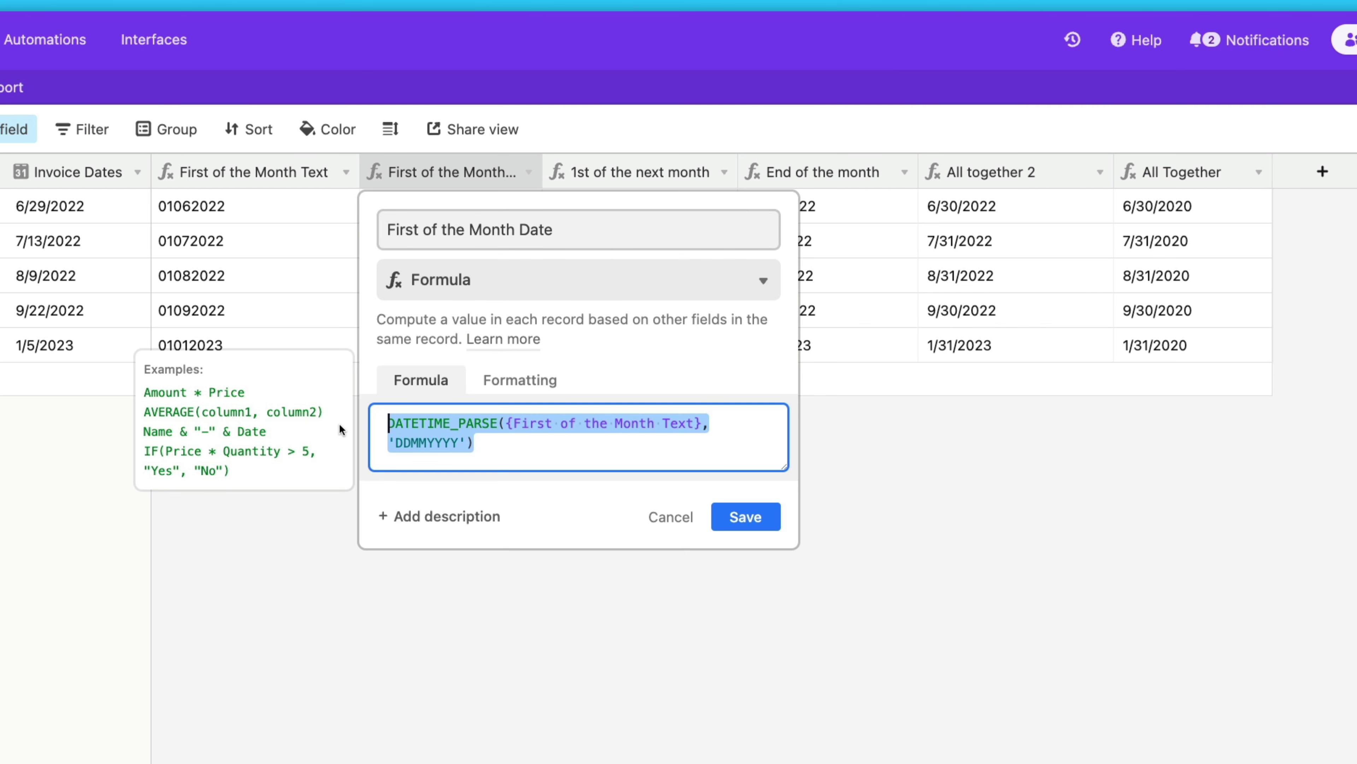
pyautogui.click(671, 517)
pyautogui.doubleClick(964, 176)
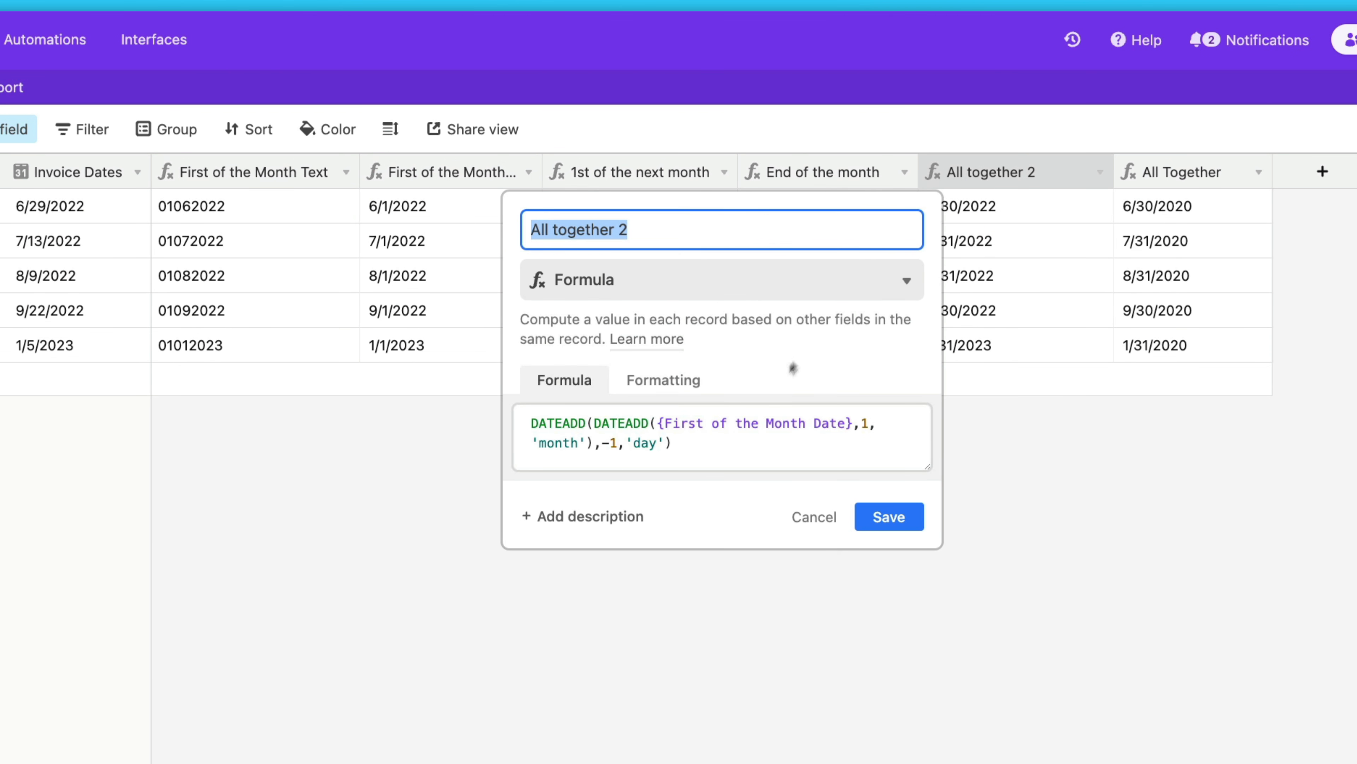
pyautogui.moveTo(662, 423); pyautogui.dragTo(850, 420)
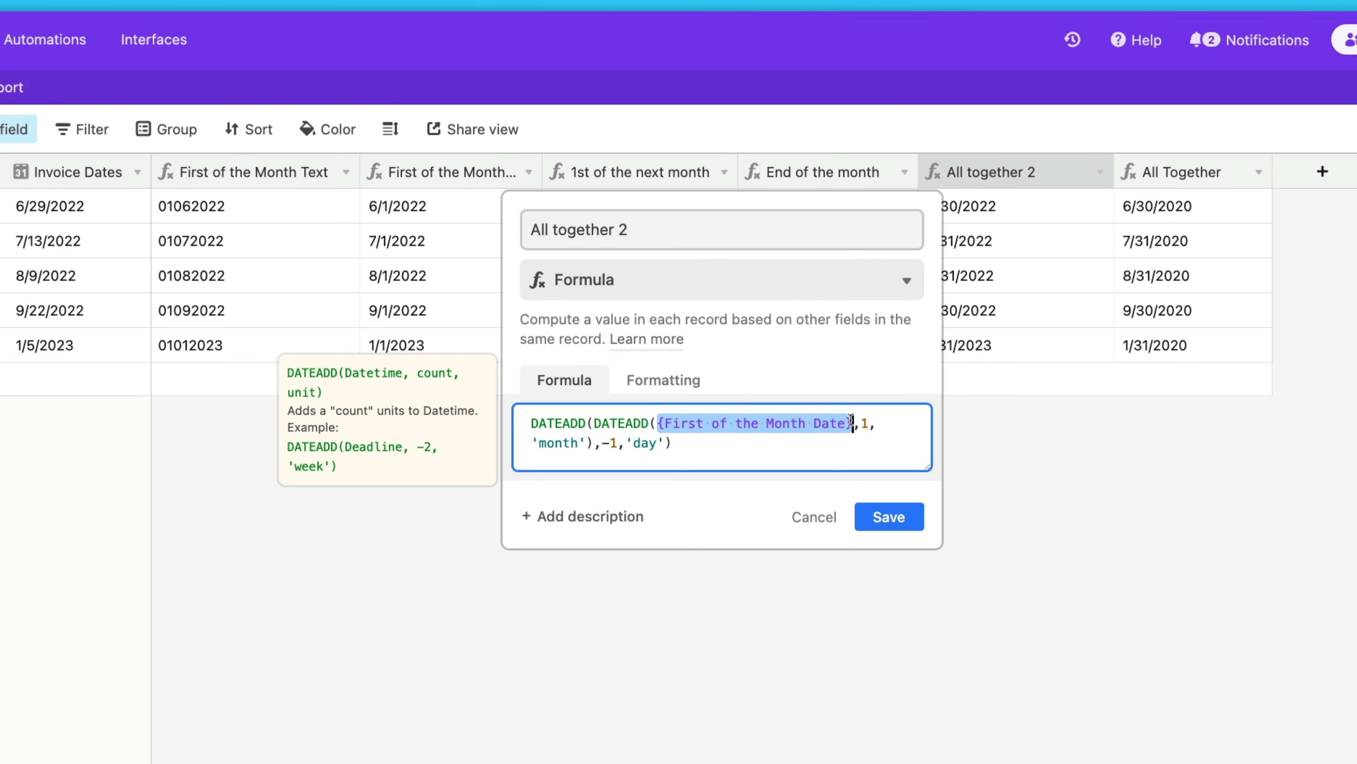
pyautogui.write("DATETIME_PARSE({First of the Month Text},'DDMMYYYY')")
pyautogui.click(883, 517)
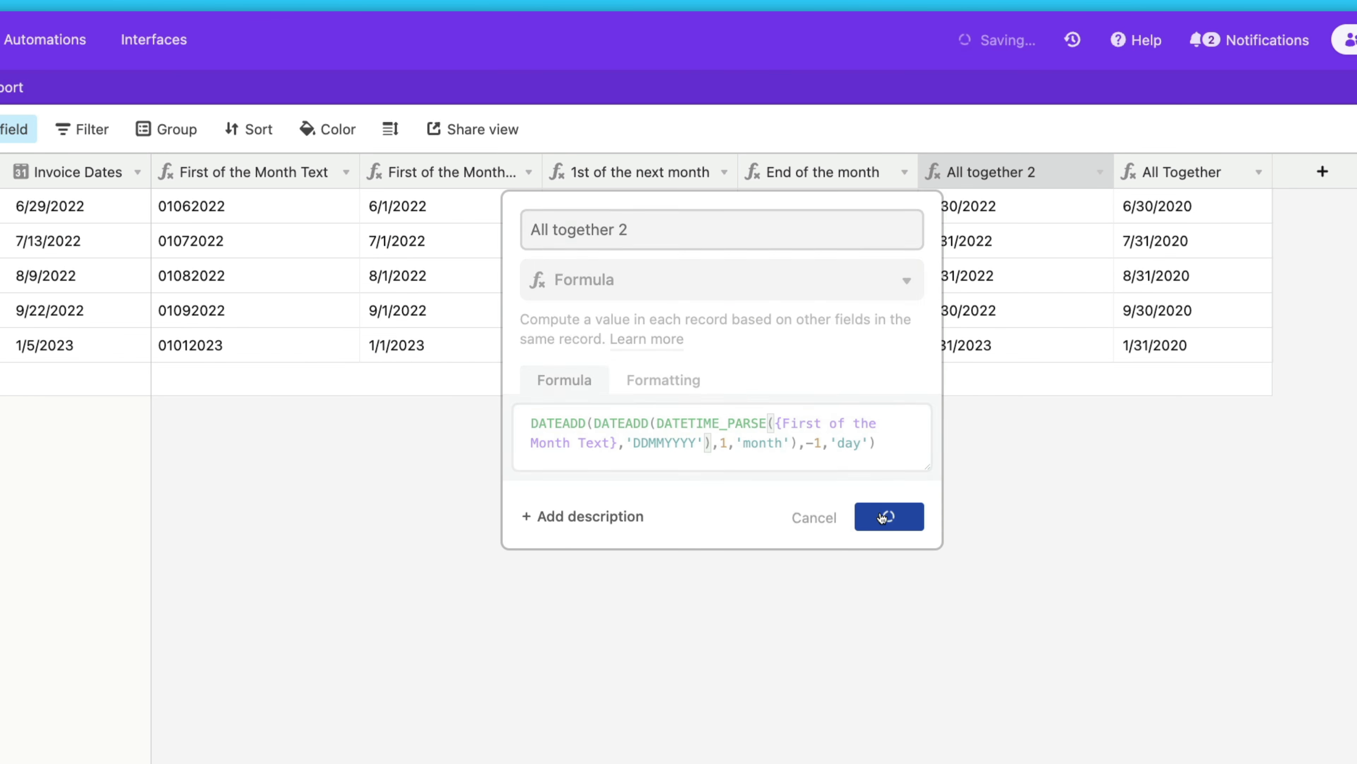
# - Replace the {First of the Month Text} reference in All together 2 with the formula copied from that field, and save
pyautogui.doubleClick(265, 172)
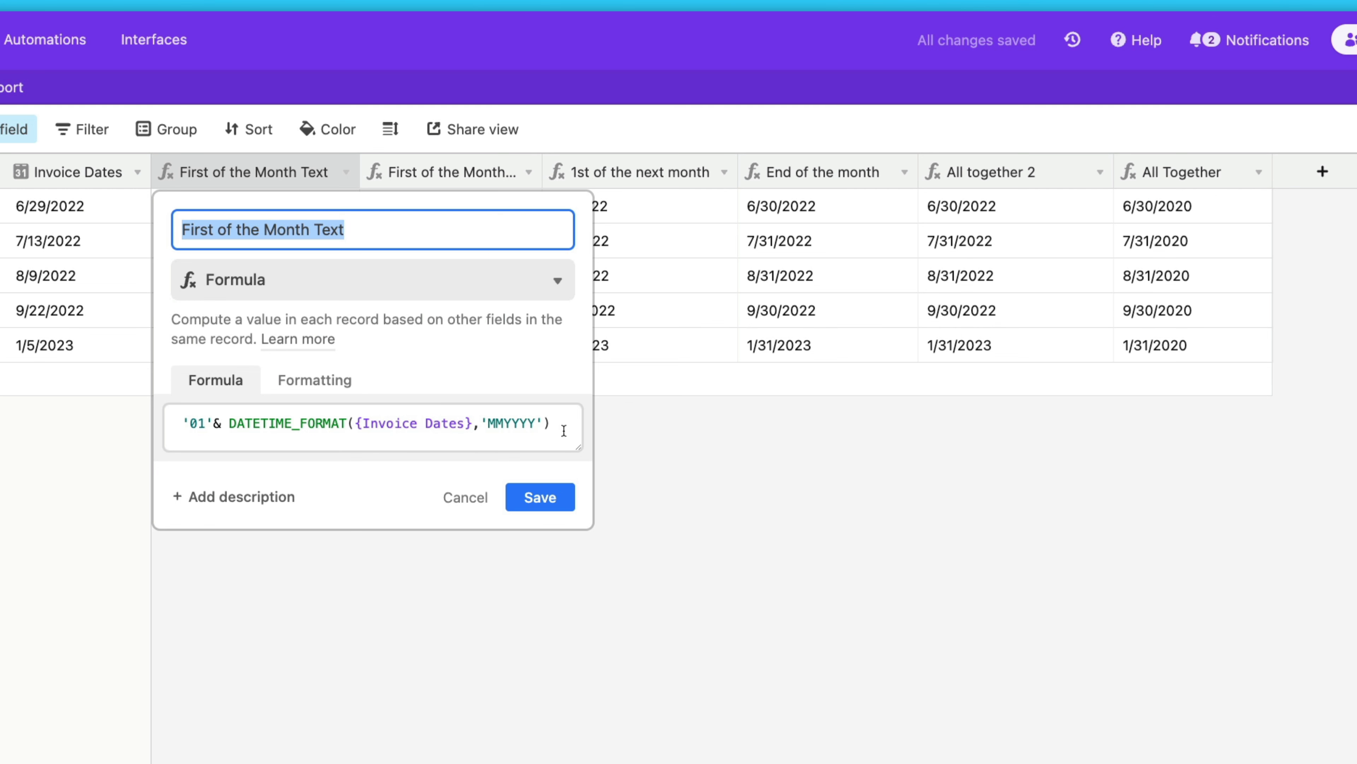
pyautogui.moveTo(564, 430); pyautogui.dragTo(174, 407)
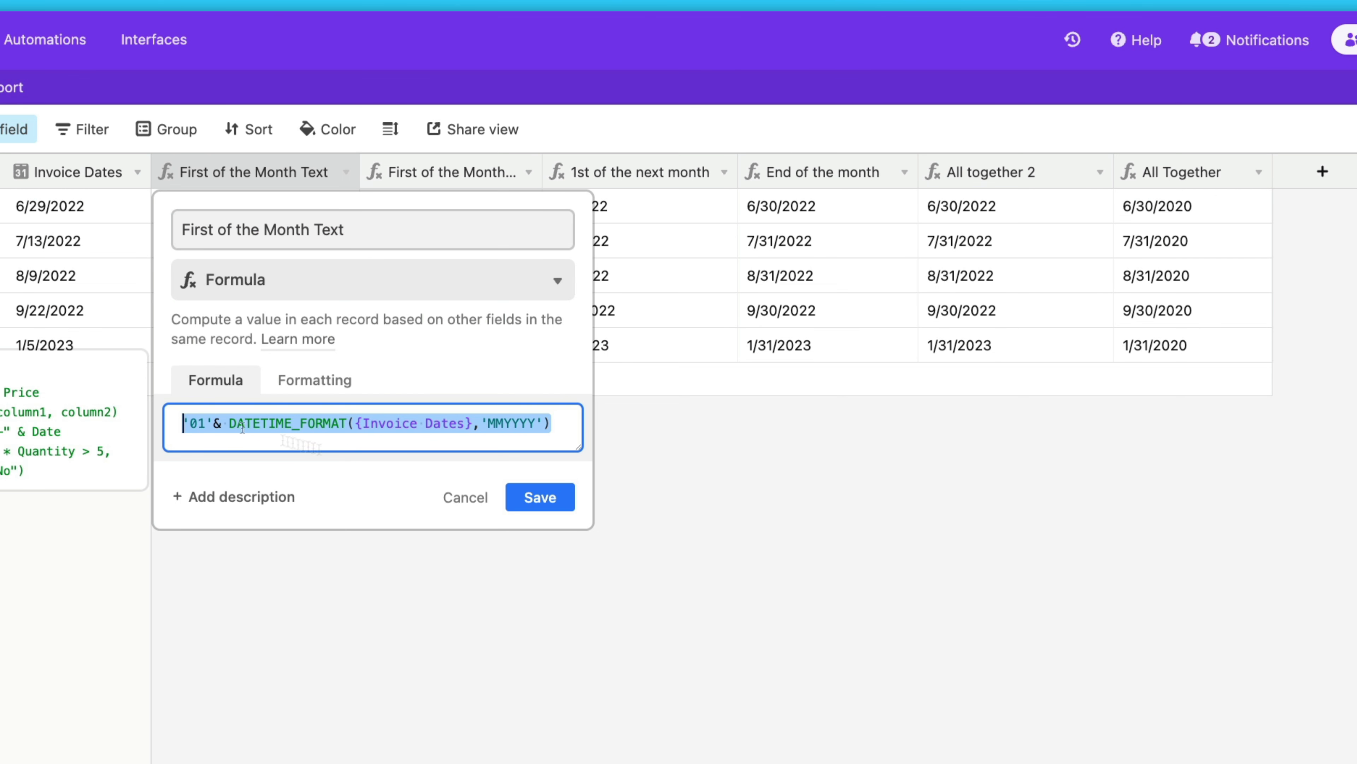
pyautogui.click(465, 497)
pyautogui.doubleClick(996, 172)
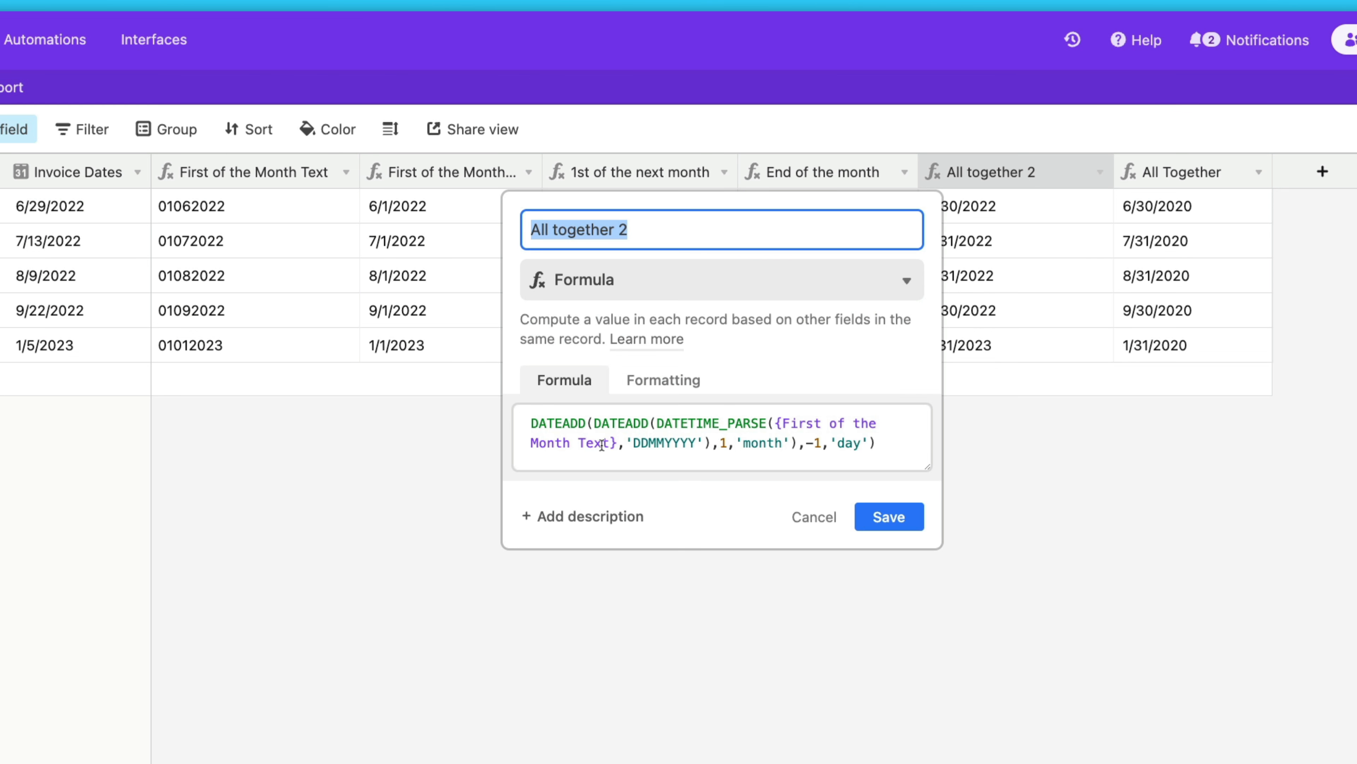
pyautogui.moveTo(615, 445); pyautogui.dragTo(775, 422)
pyautogui.write("'01'&DATETIME_FORMAT({Invoice Dates},'MMYYYY')")
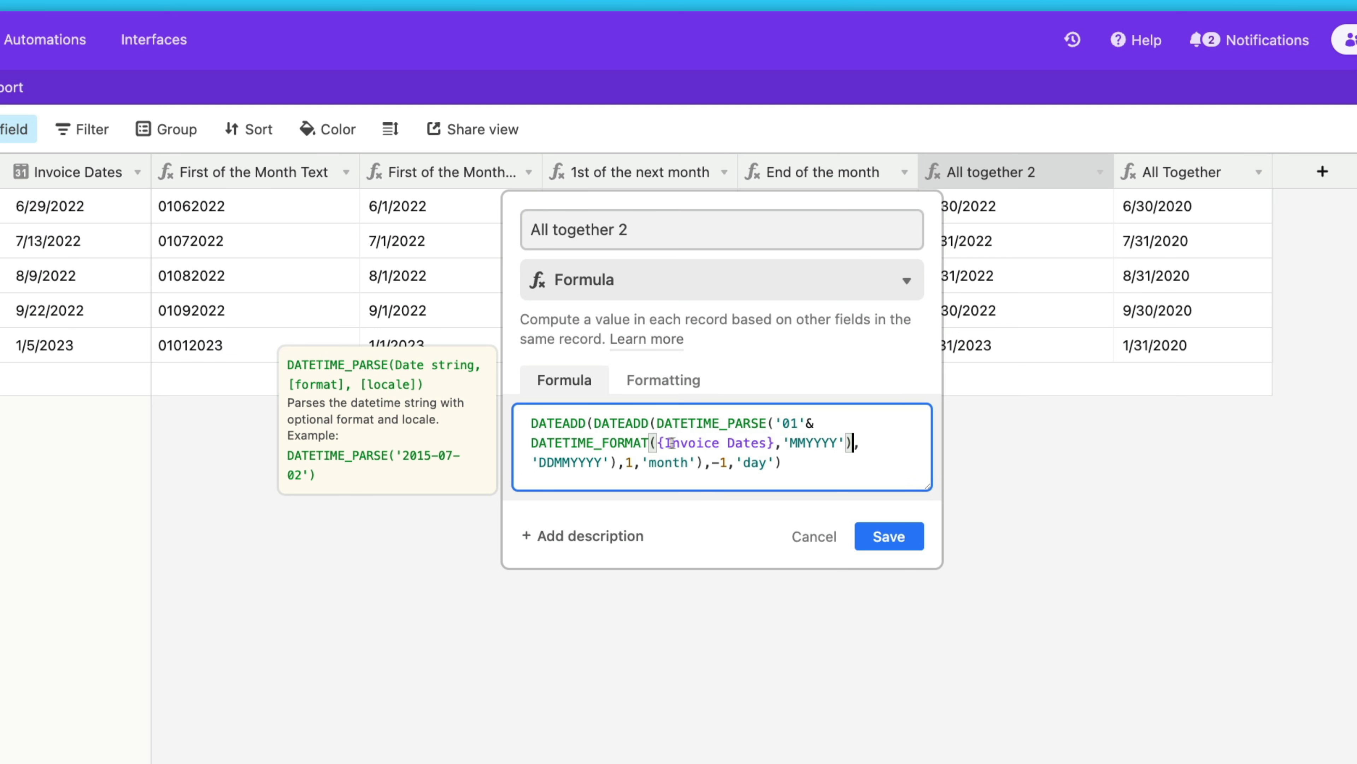
pyautogui.click(878, 531)
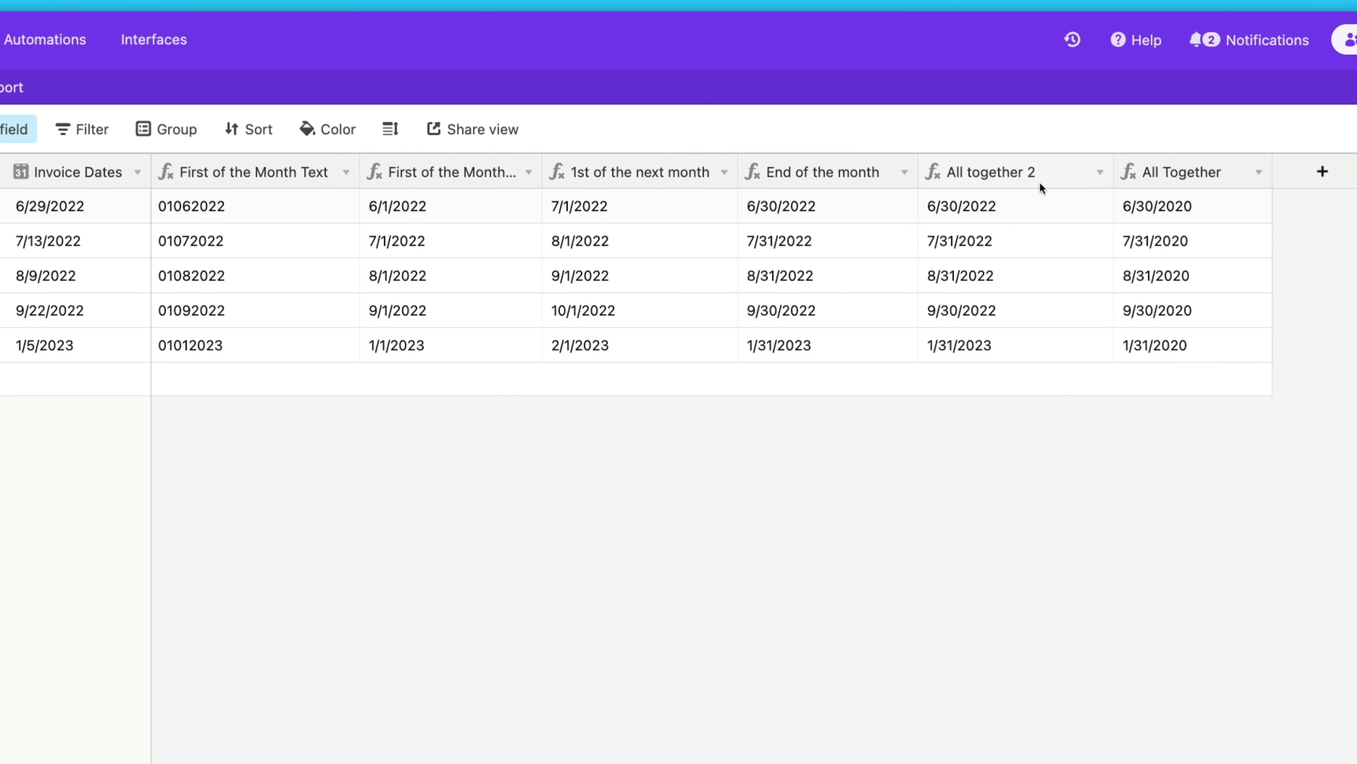
# - Compare the All Together and All together 2 formulas, and change All Together's DATETIME_PARSE format to 'DDMMYYYY' to match, saving the field
pyautogui.doubleClick(1186, 170)
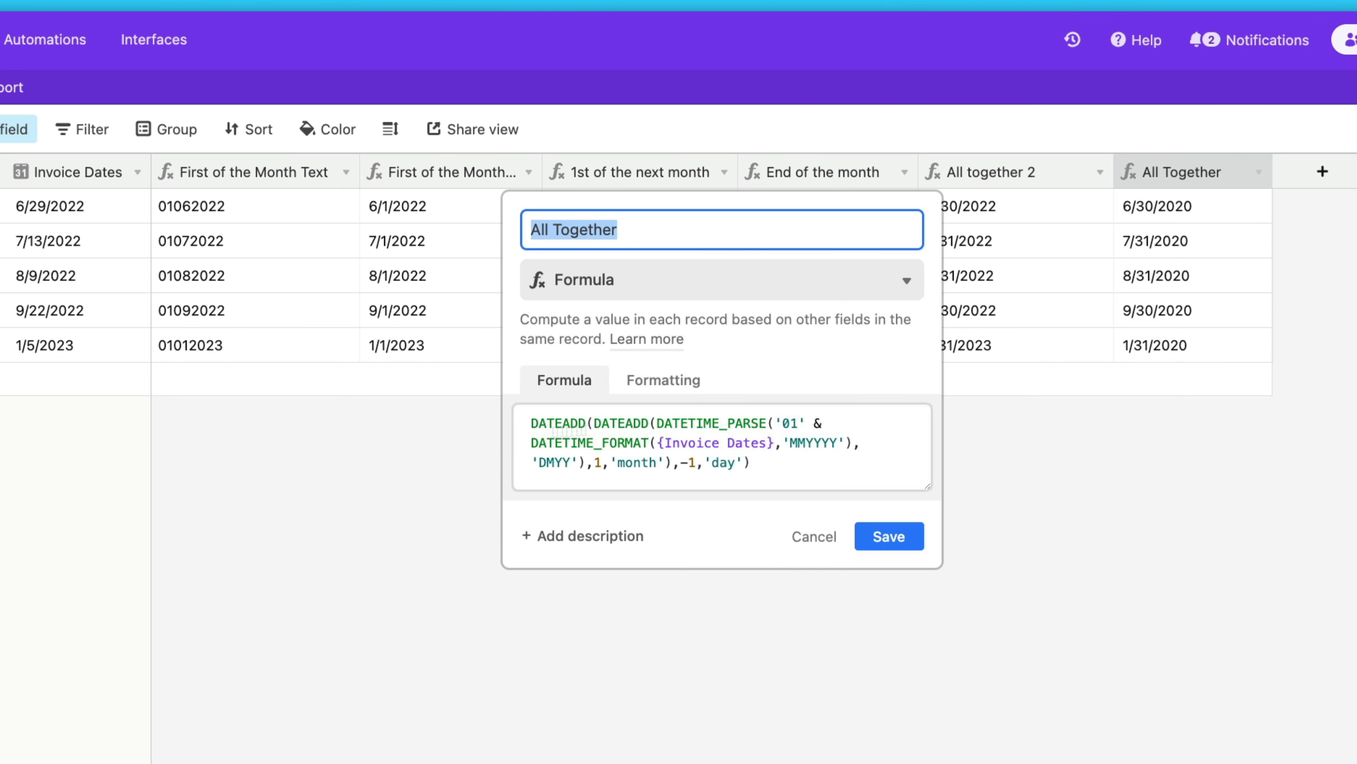
pyautogui.click(807, 541)
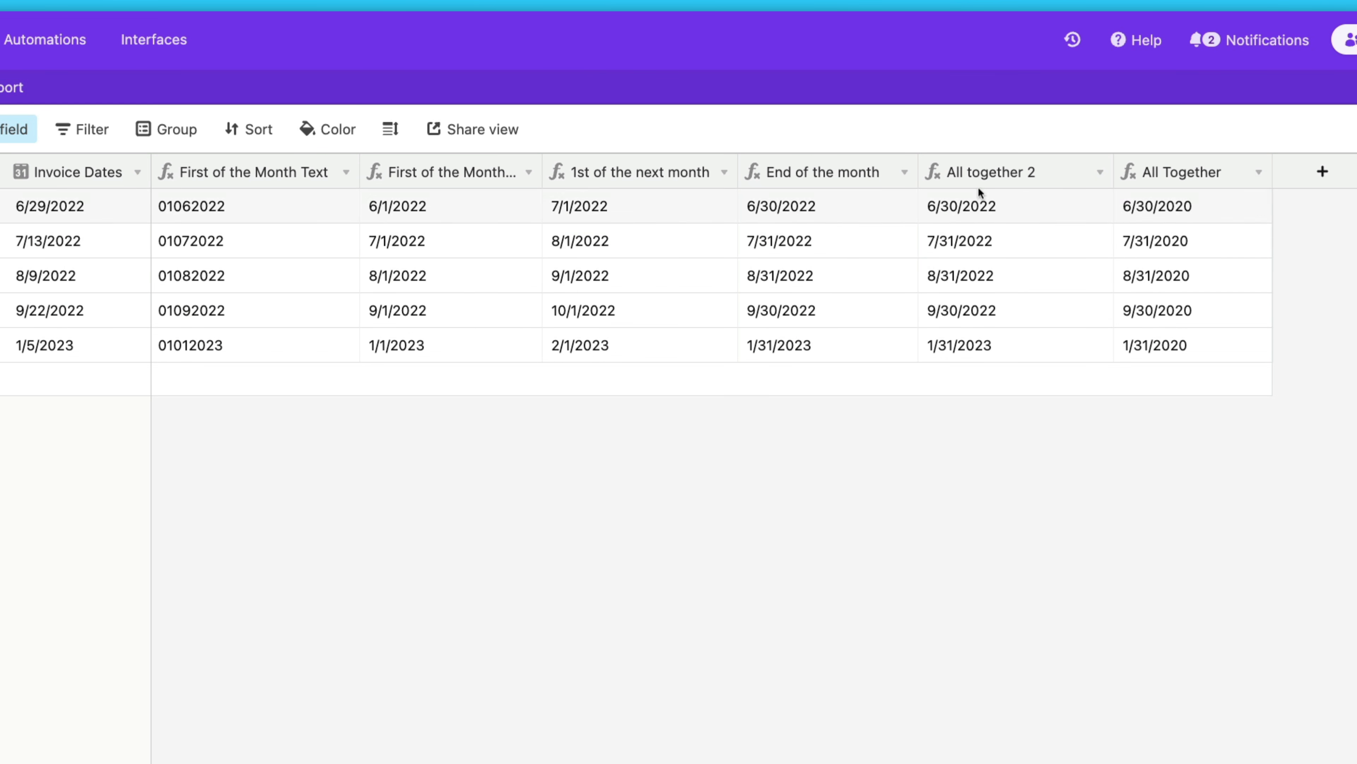
pyautogui.doubleClick(977, 175)
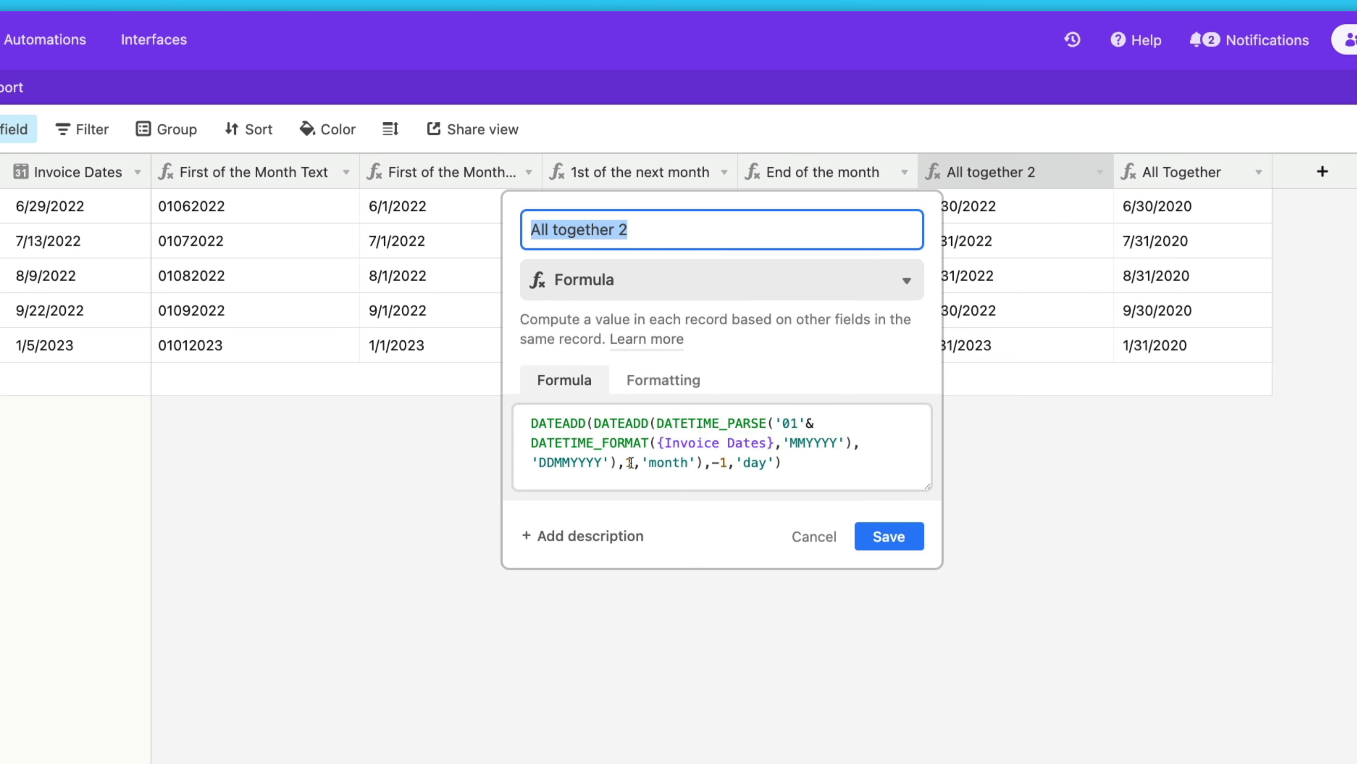
pyautogui.click(584, 462)
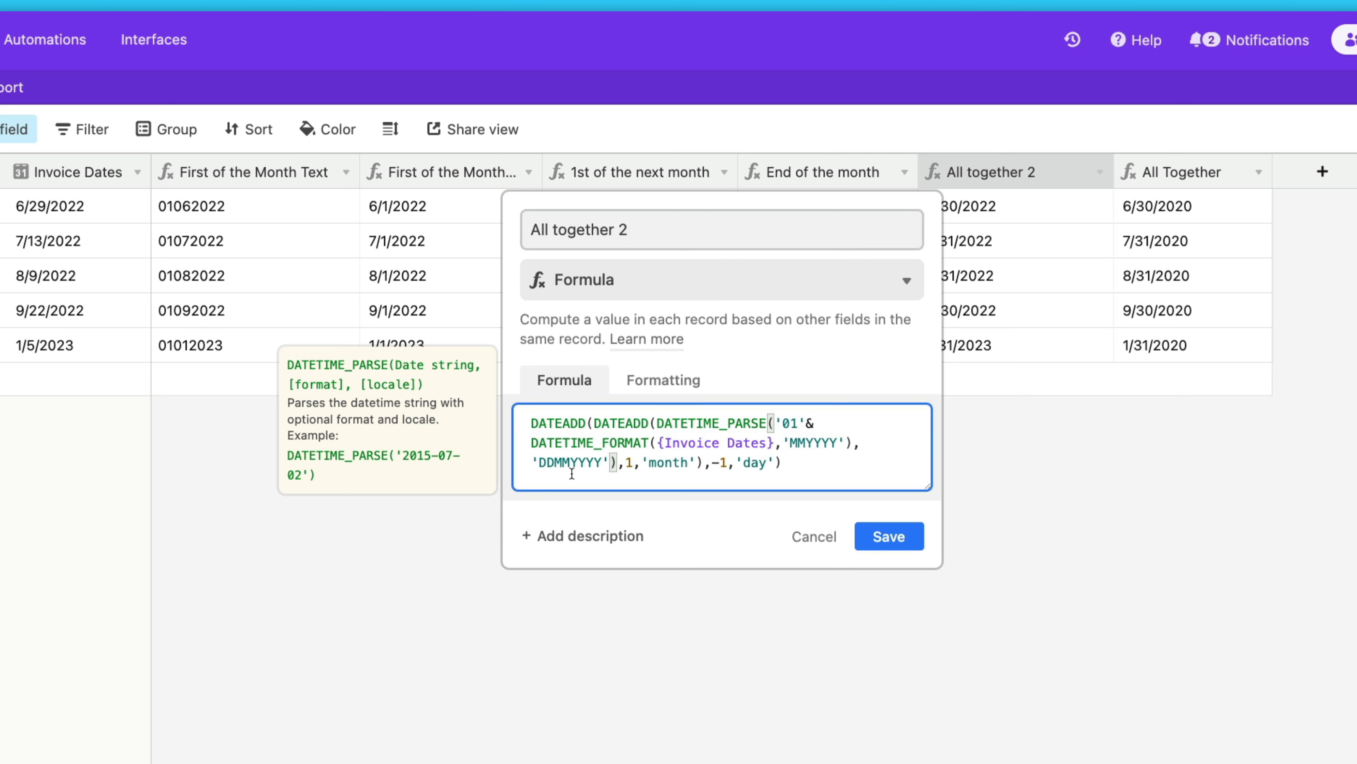
pyautogui.moveTo(593, 463); pyautogui.dragTo(538, 463)
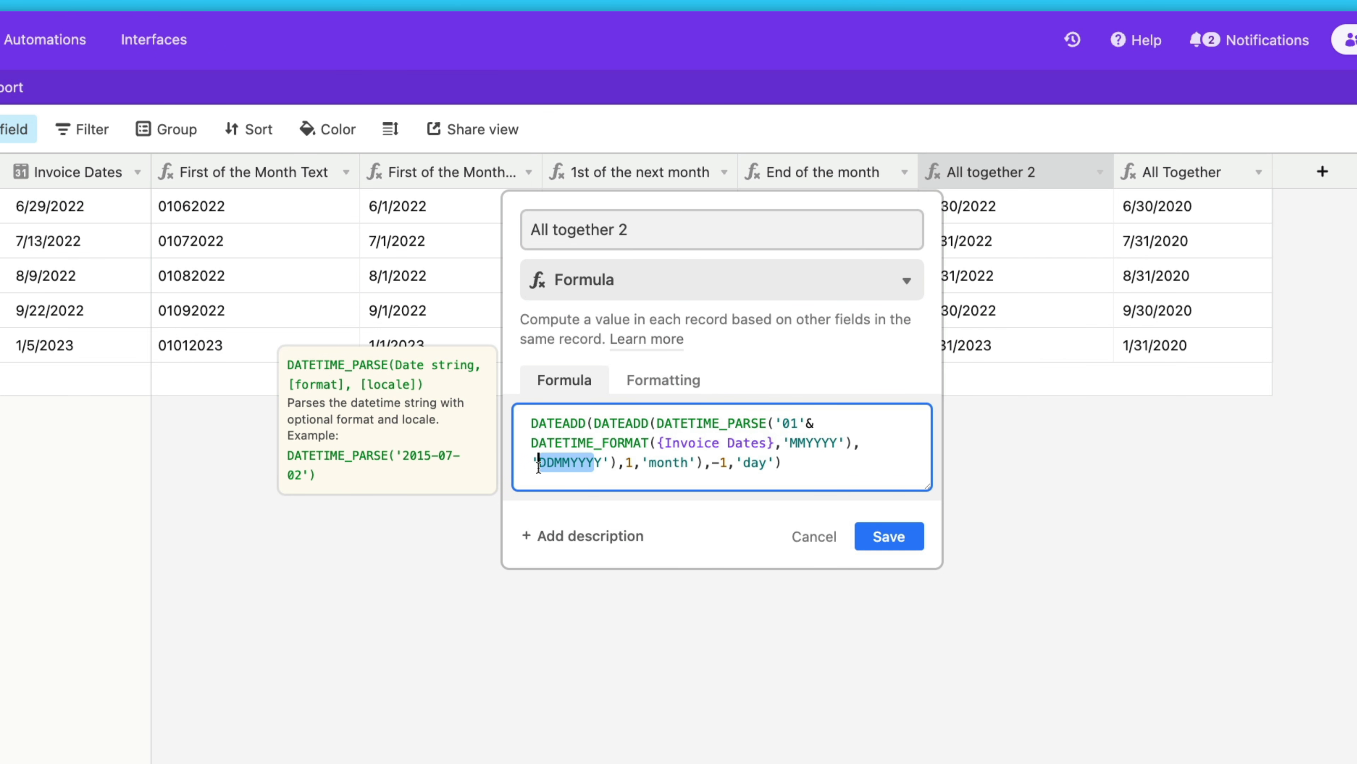
pyautogui.click(811, 537)
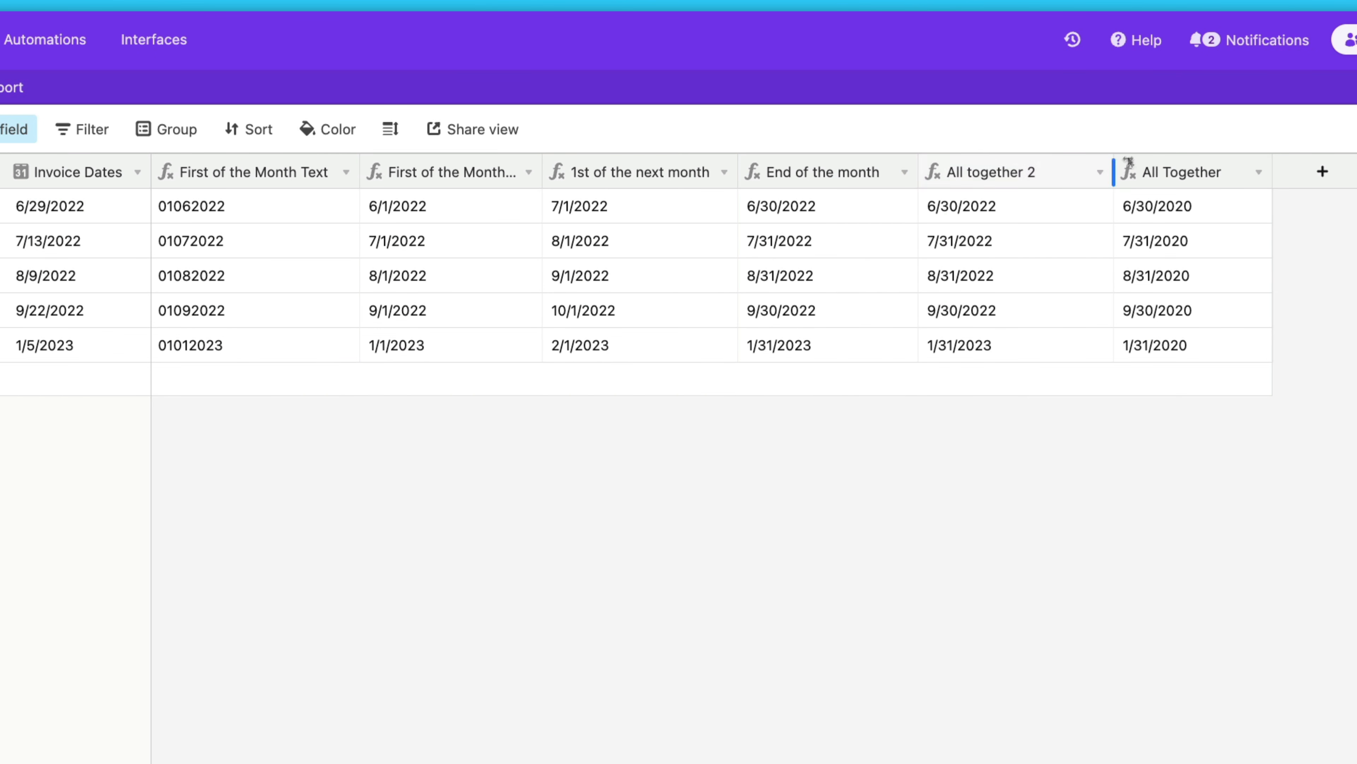
pyautogui.doubleClick(1164, 169)
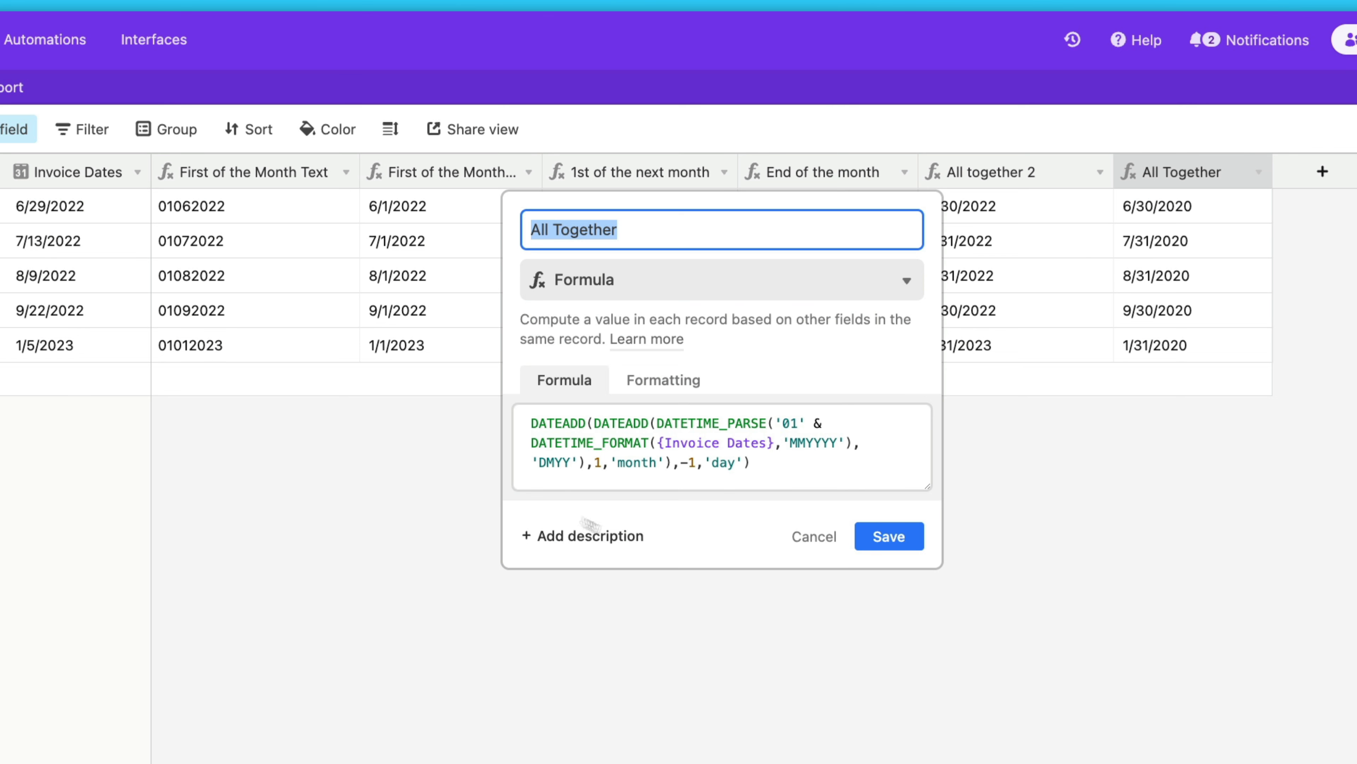
pyautogui.click(550, 473)
pyautogui.write('D')
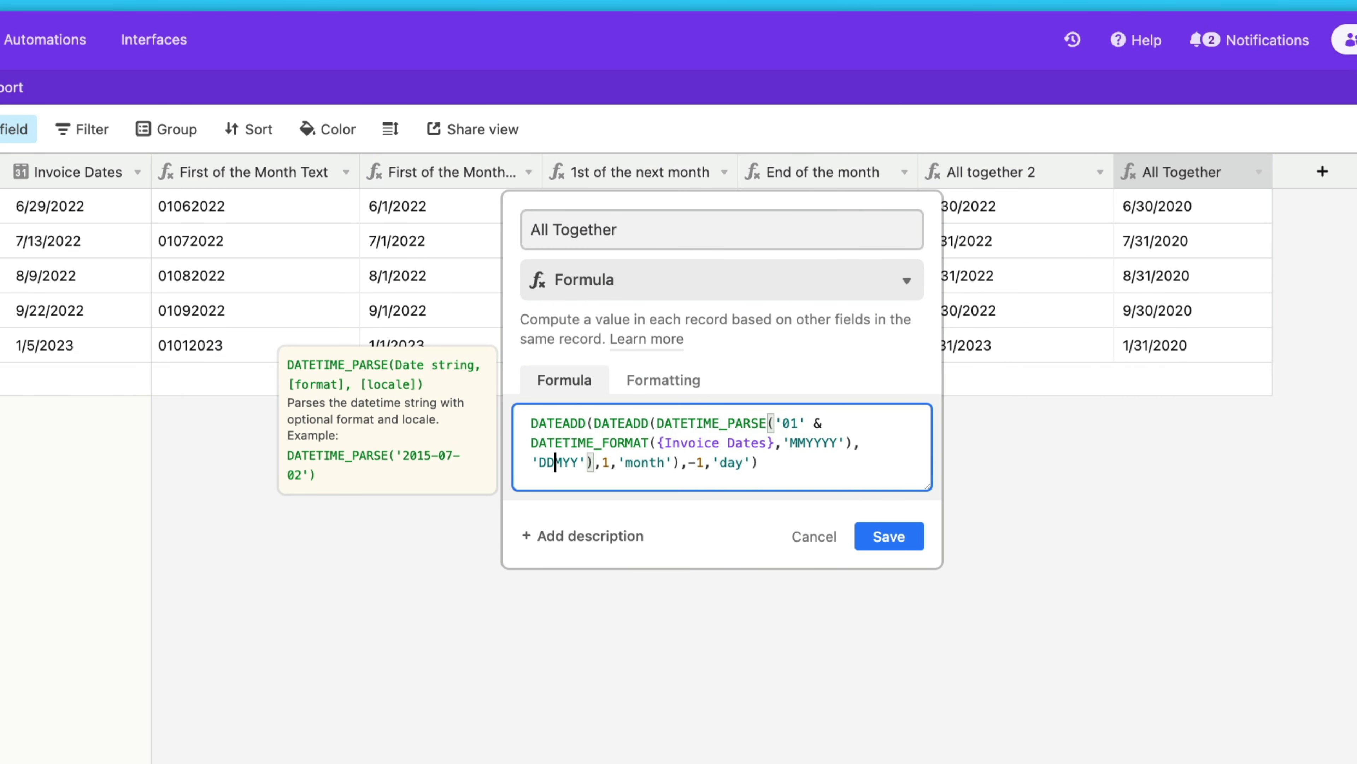
pyautogui.click(561, 464)
pyautogui.write('MYY')
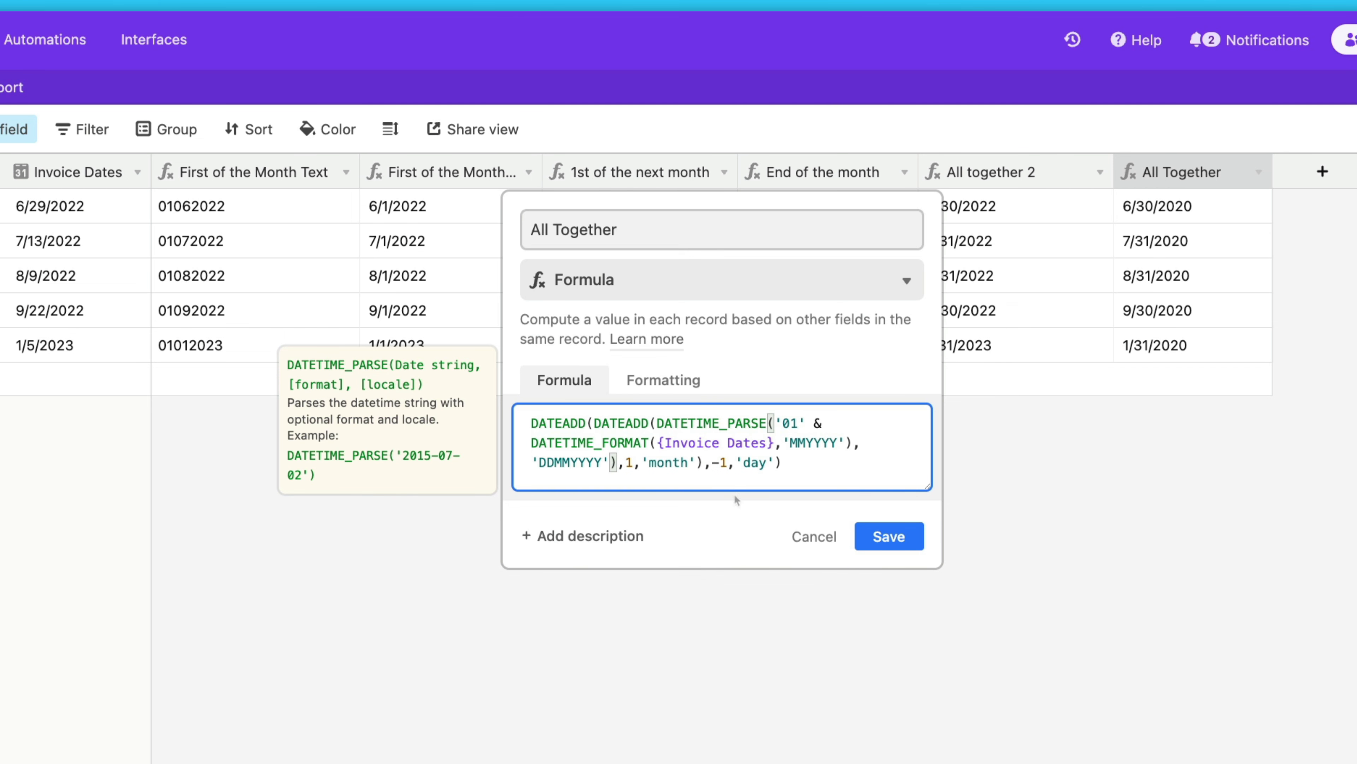
pyautogui.click(876, 537)
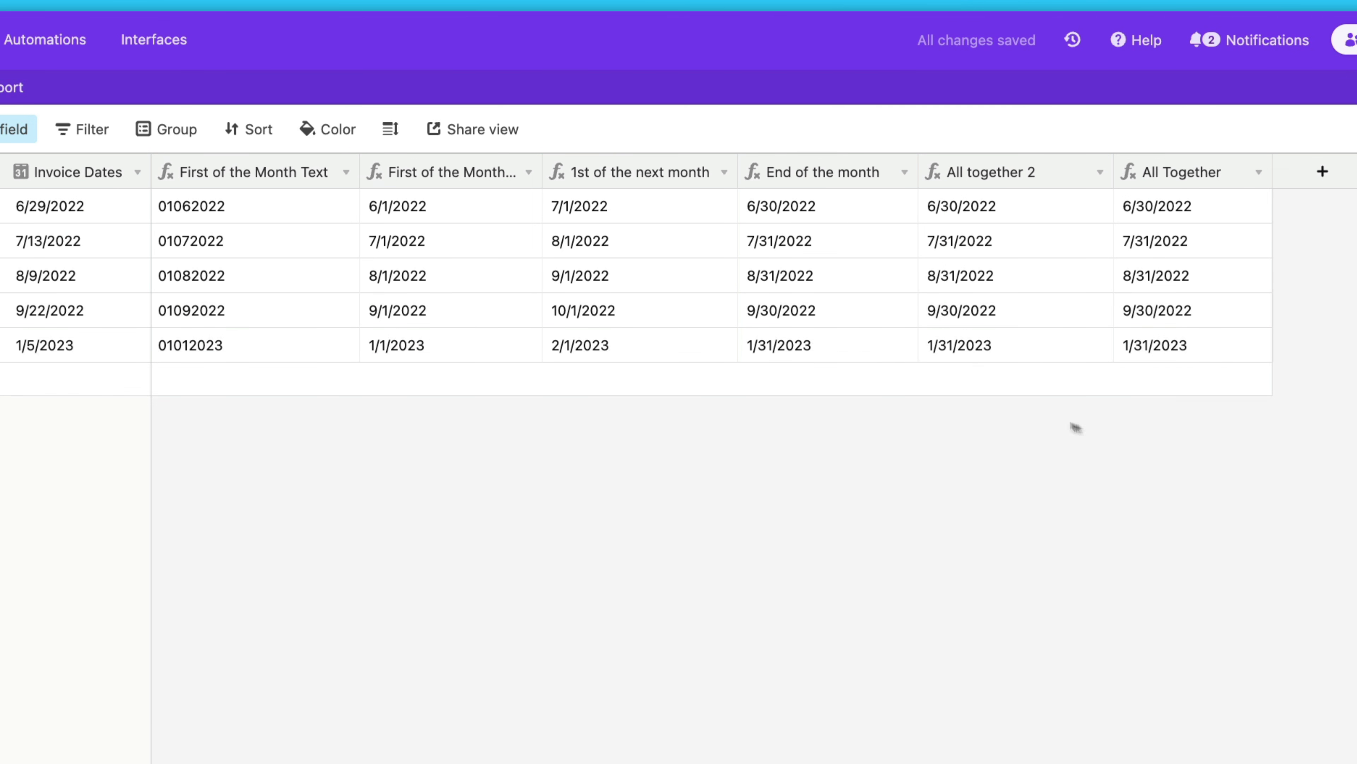